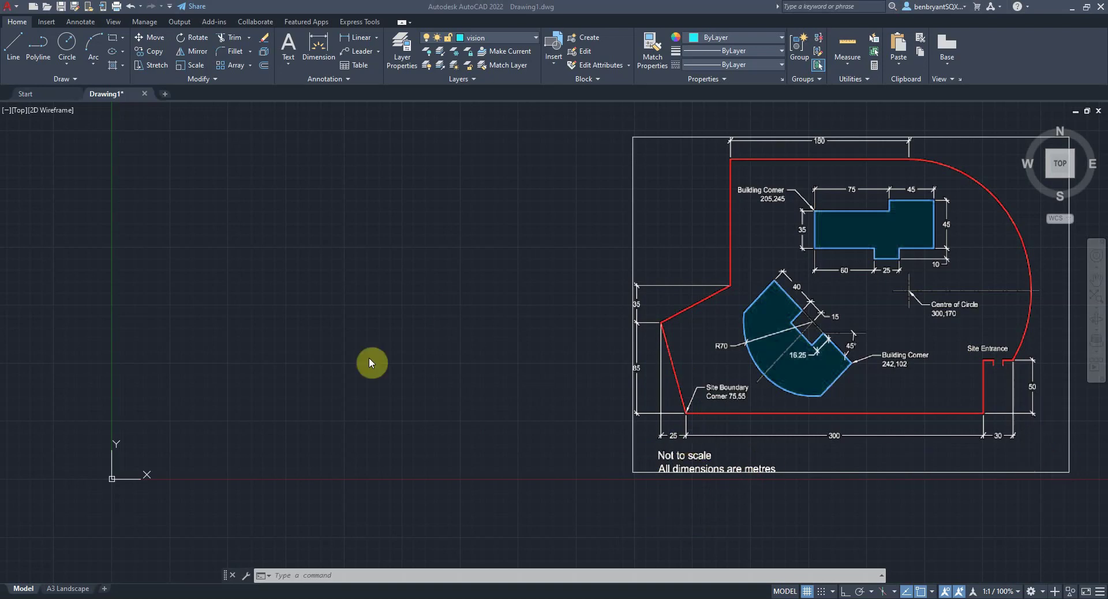
Step: Set the drawing units' insertion scale to Meters
click(362, 318)
text(UNITS)
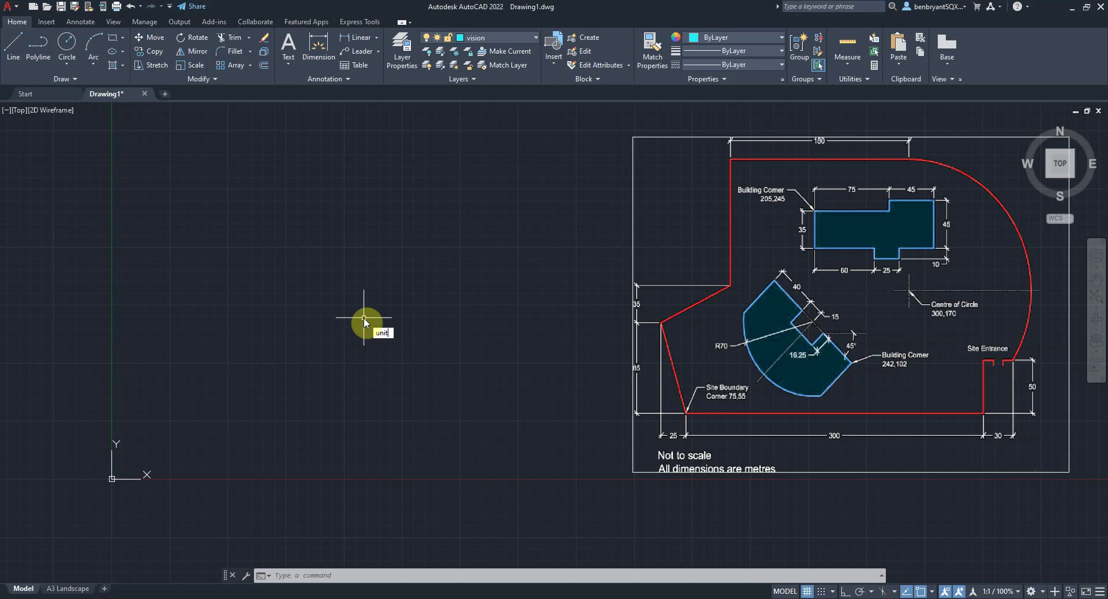
key(Return)
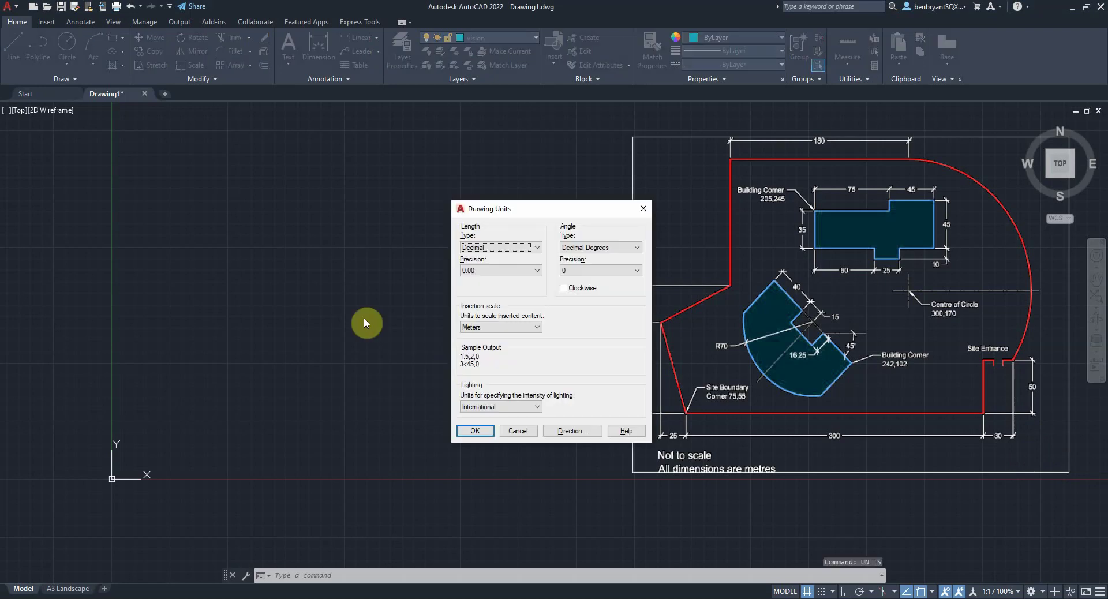
click(490, 328)
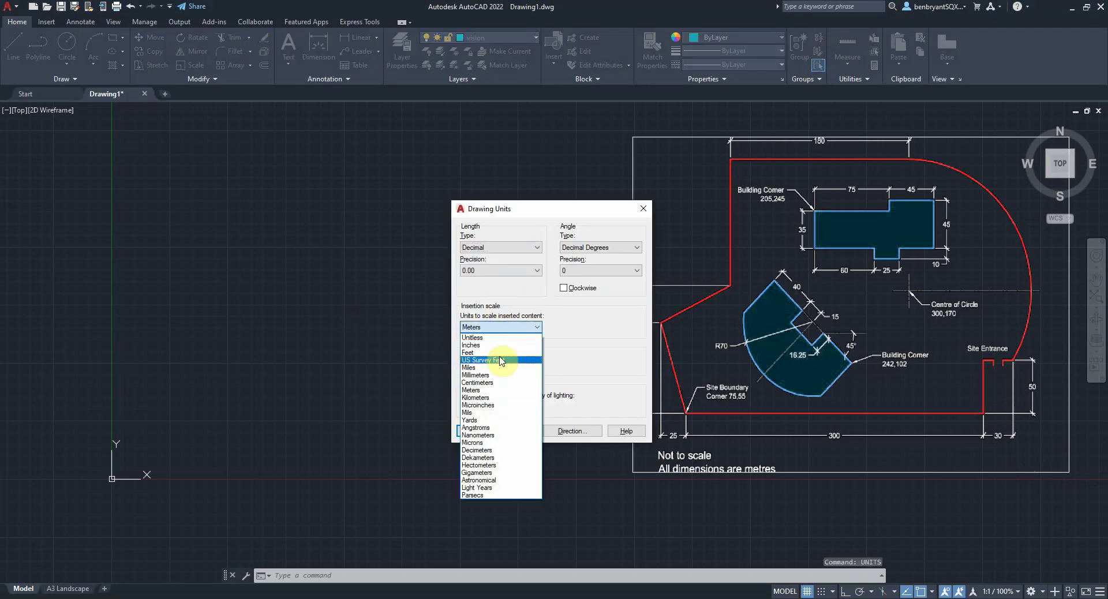
click(497, 390)
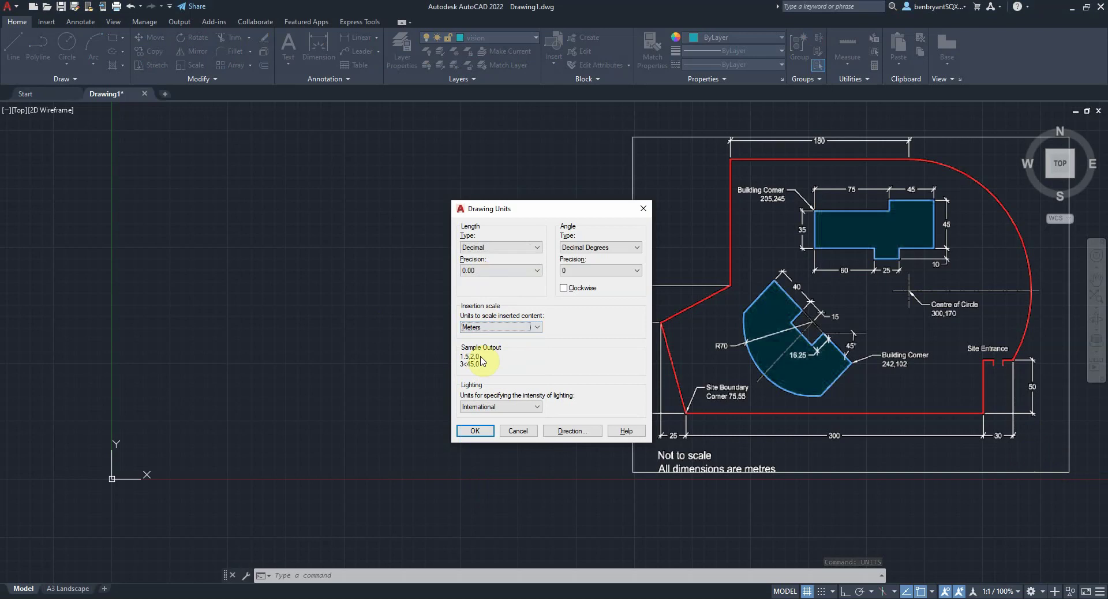
click(475, 431)
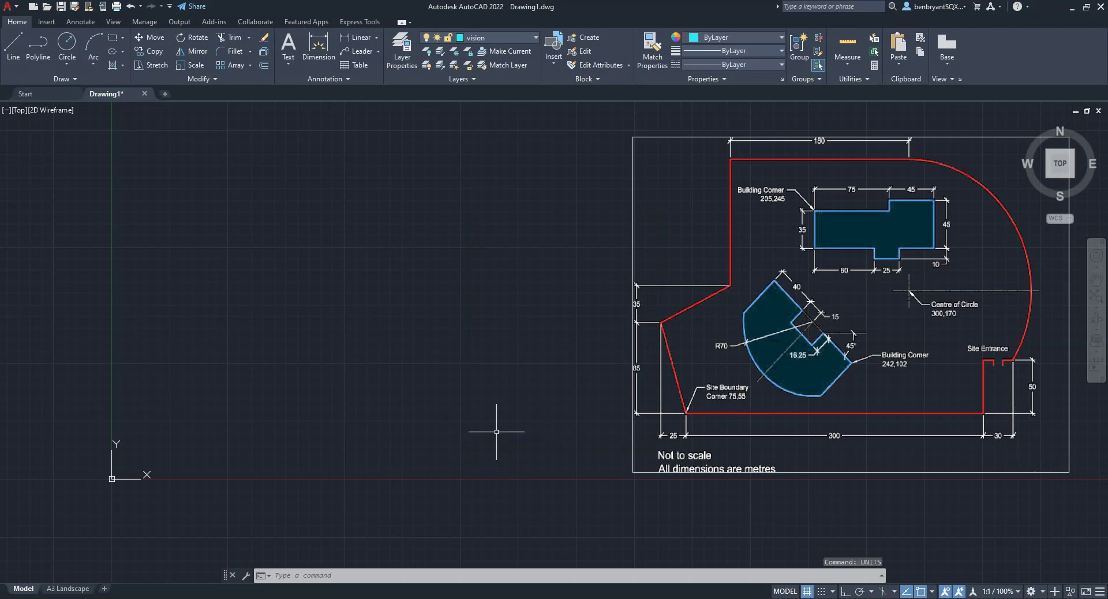
Step: On the Construction layer, draw a vertical and a horizontal construction line through the origin 0,0
click(501, 38)
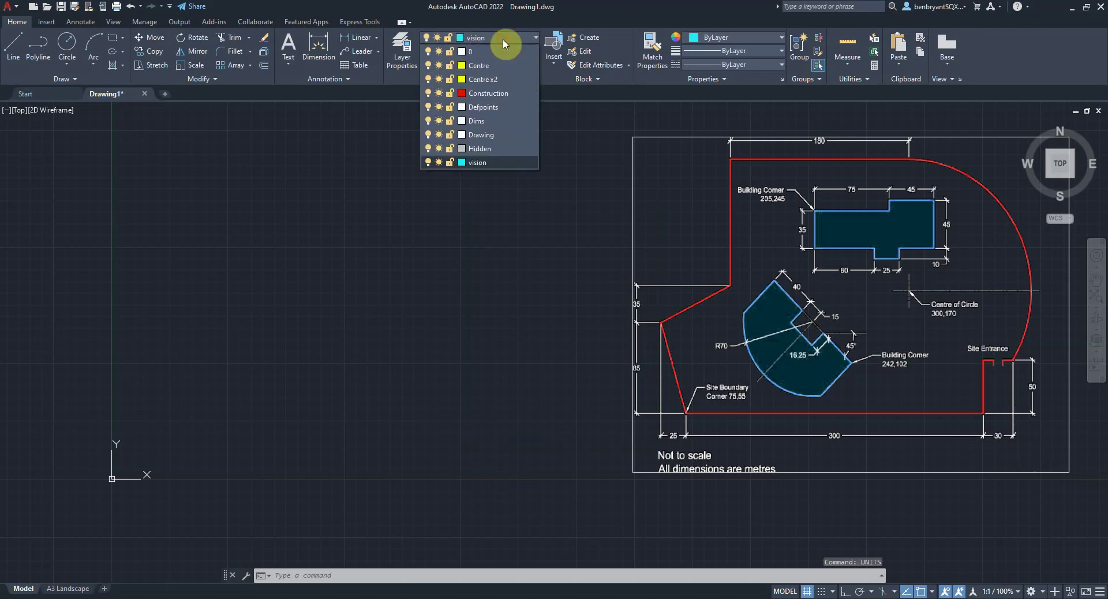
click(486, 96)
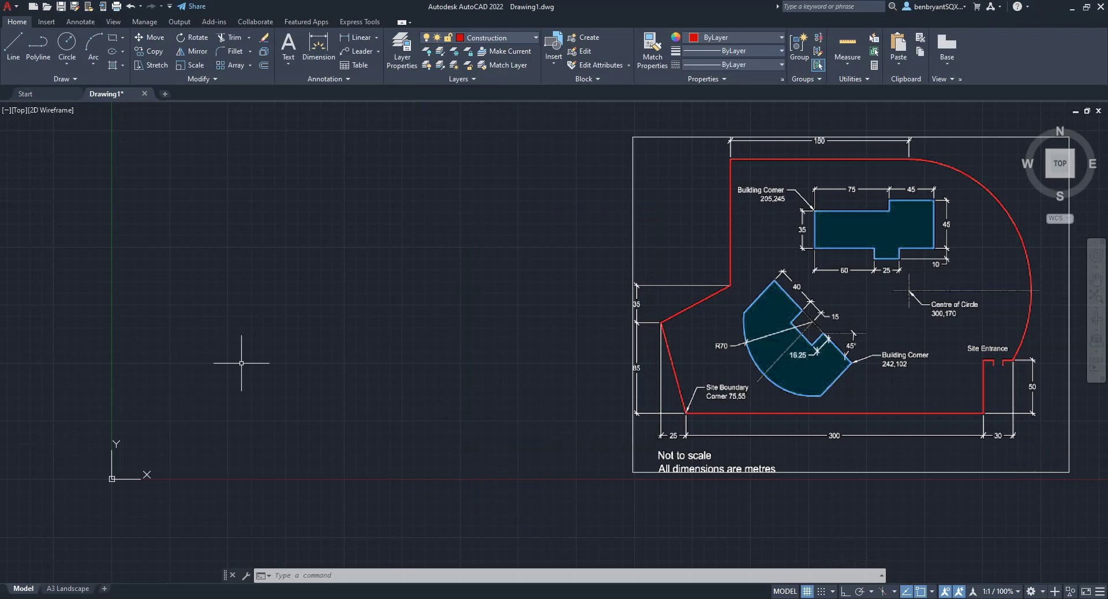
text(e)
key(Return)
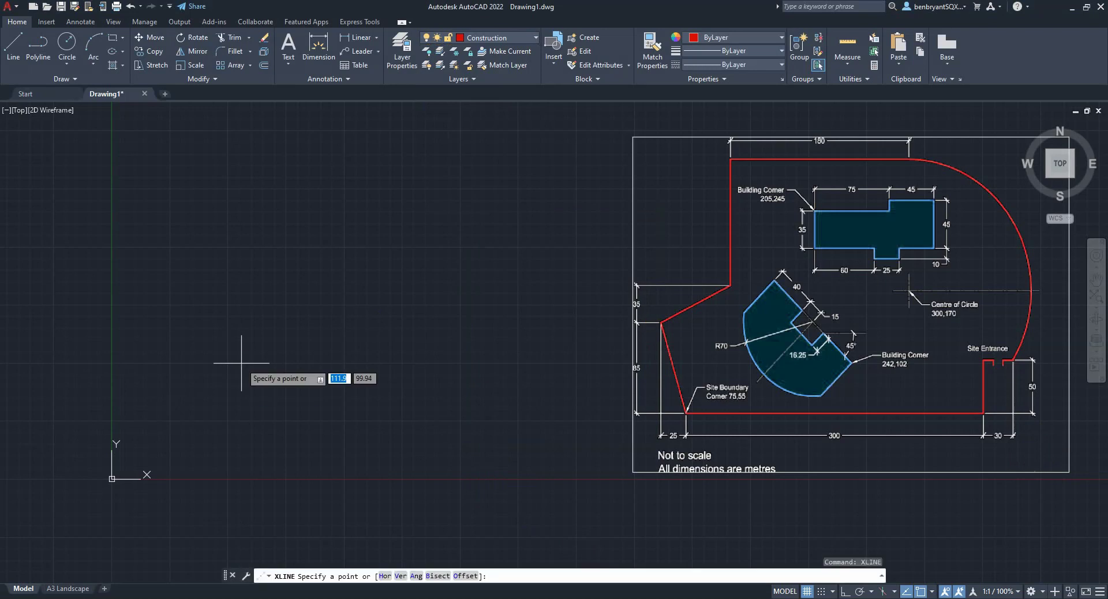
text(0,0)
key(Return)
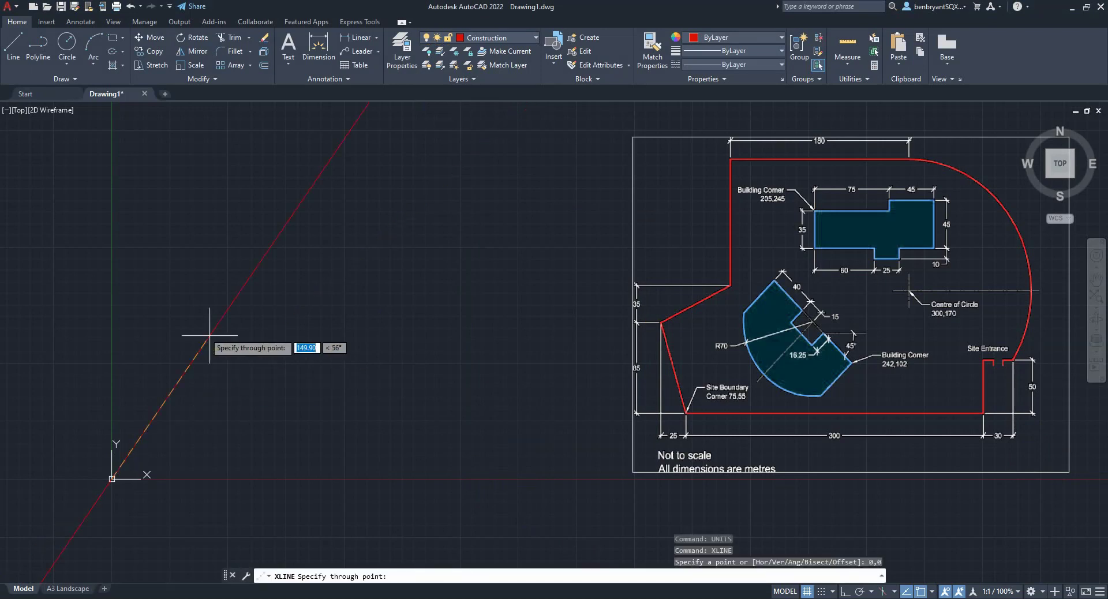
key(F8)
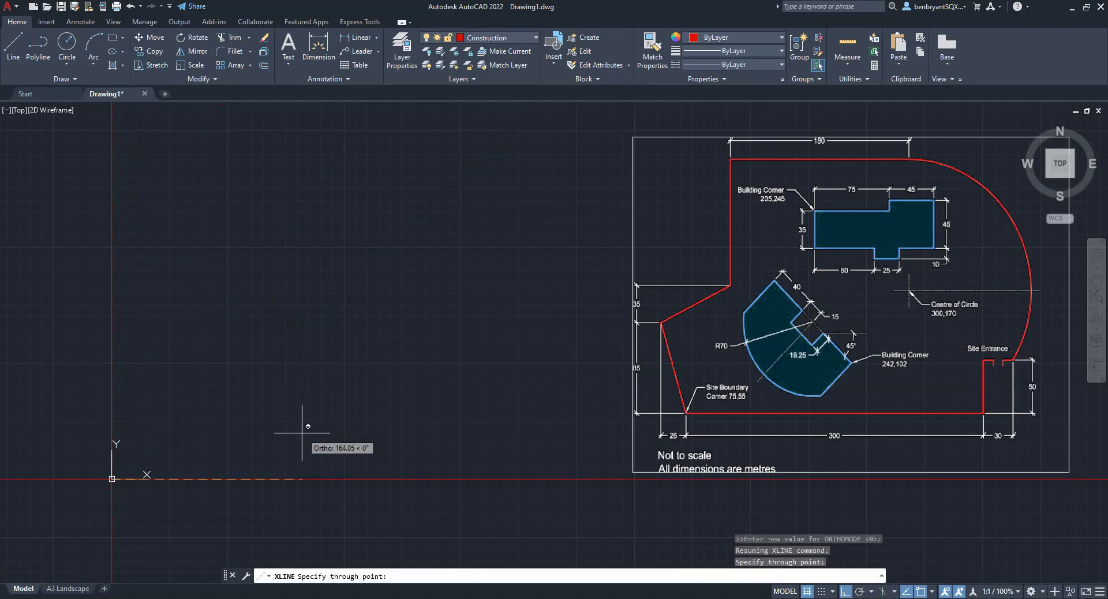
key(F8)
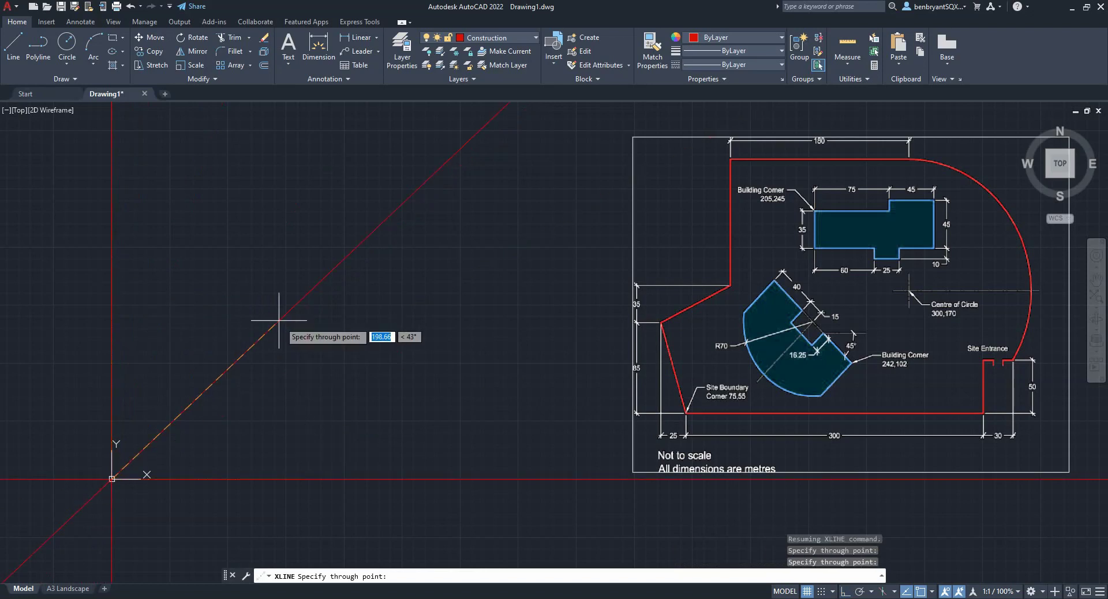
key(F8)
key(F8)
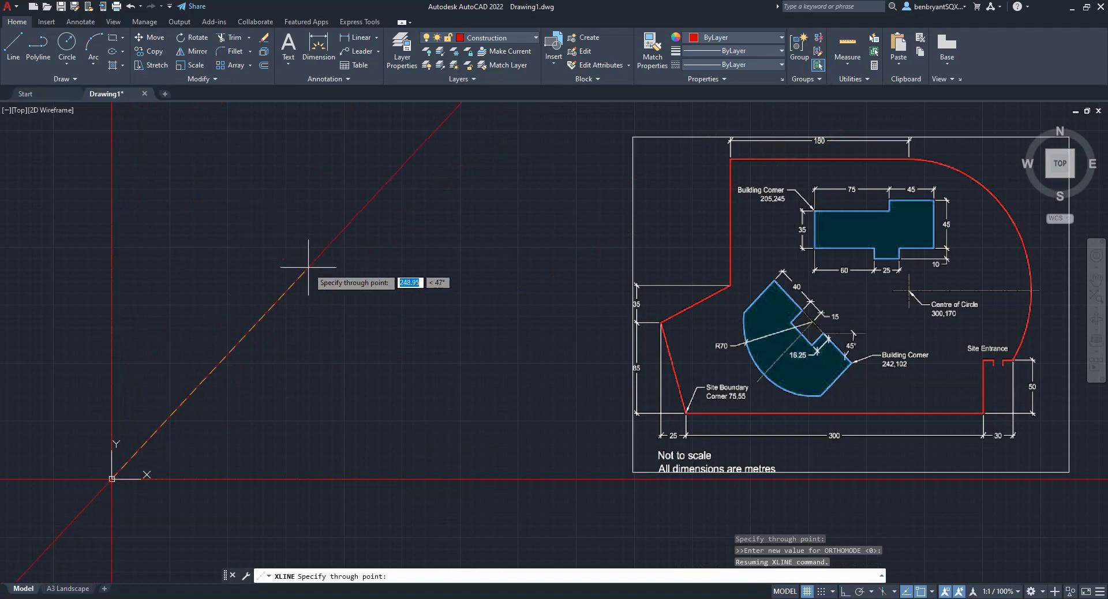
key(Escape)
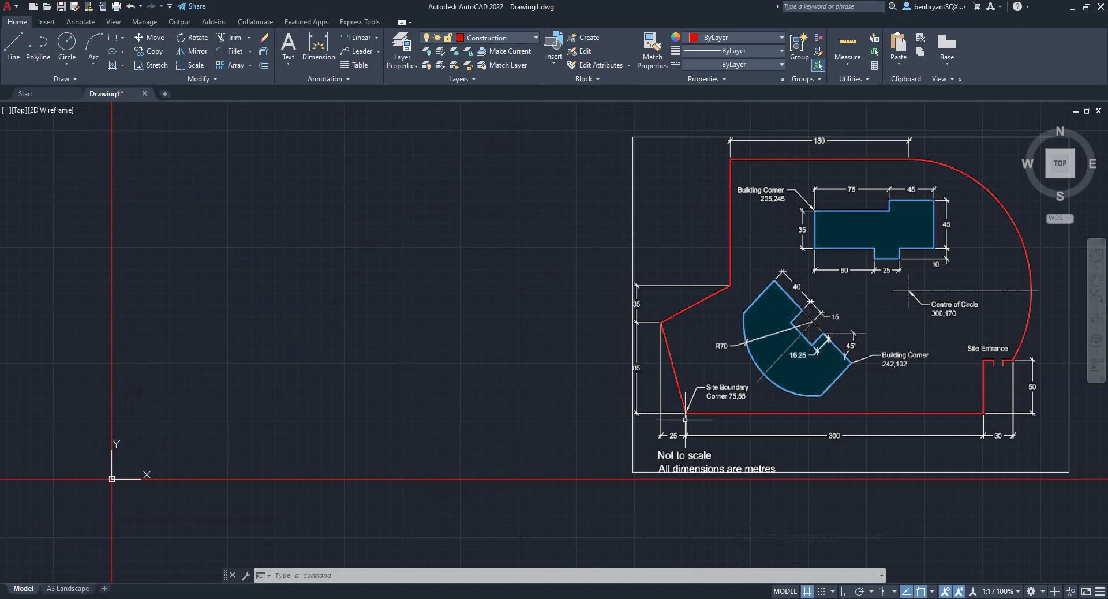
Step: Offset the vertical construction line through the origin 25 m to its right
text(offs)
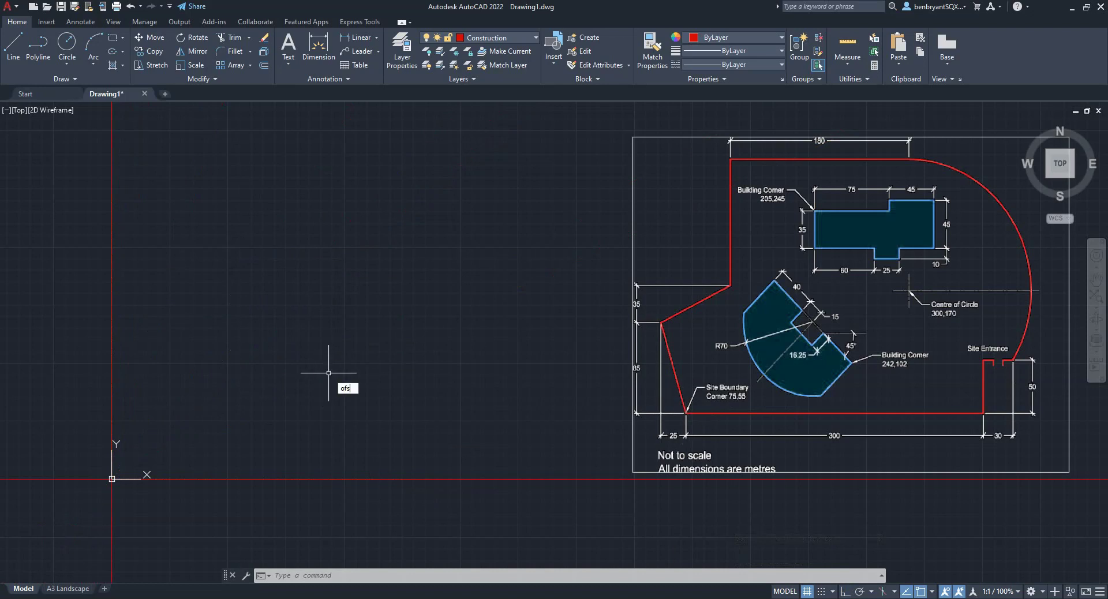
key(Return)
text(2)
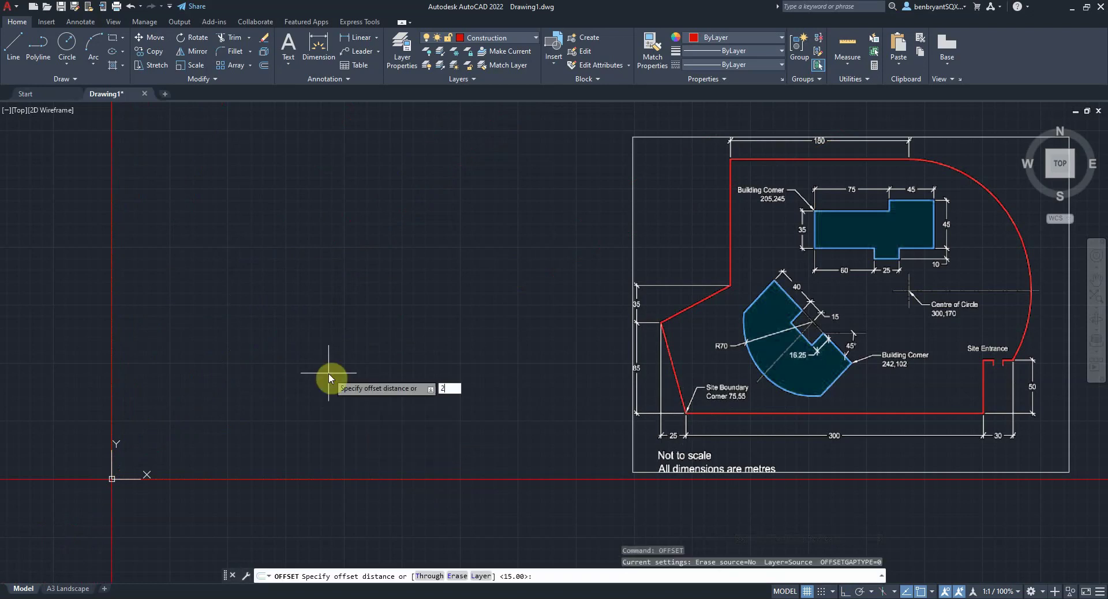
text(5)
key(Return)
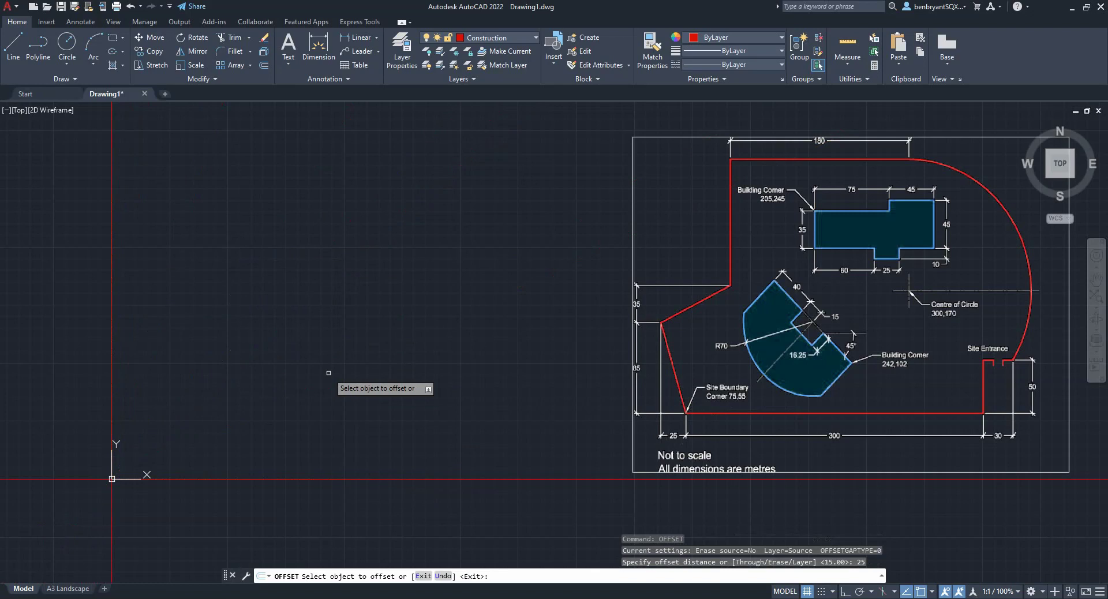
click(110, 353)
click(235, 355)
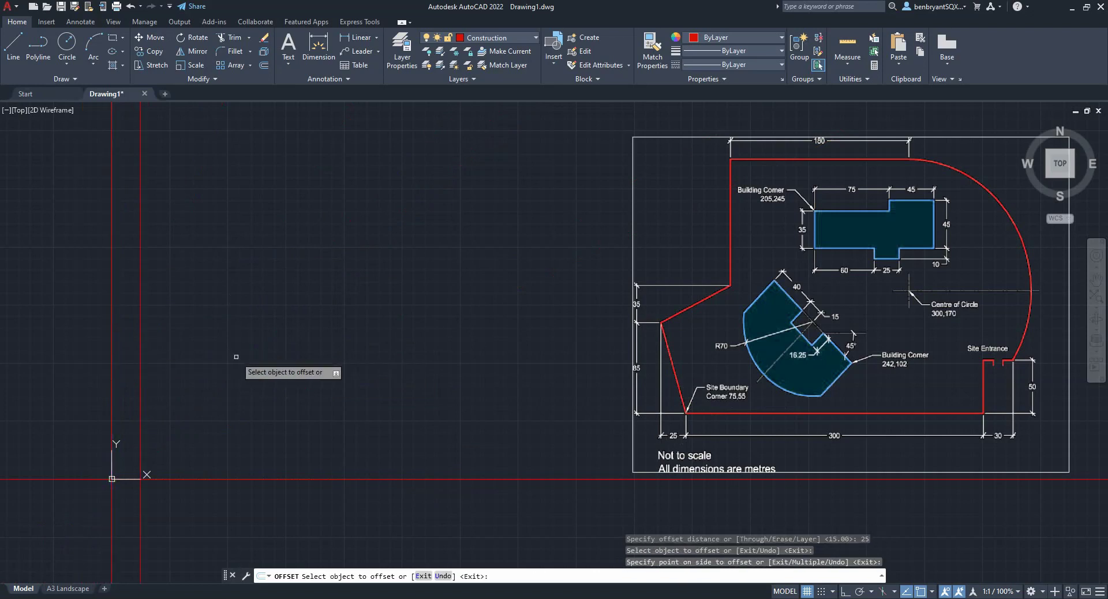
key(Return)
Step: Offset the vertical construction line nearest the origin line 300 m to its right
text(300)
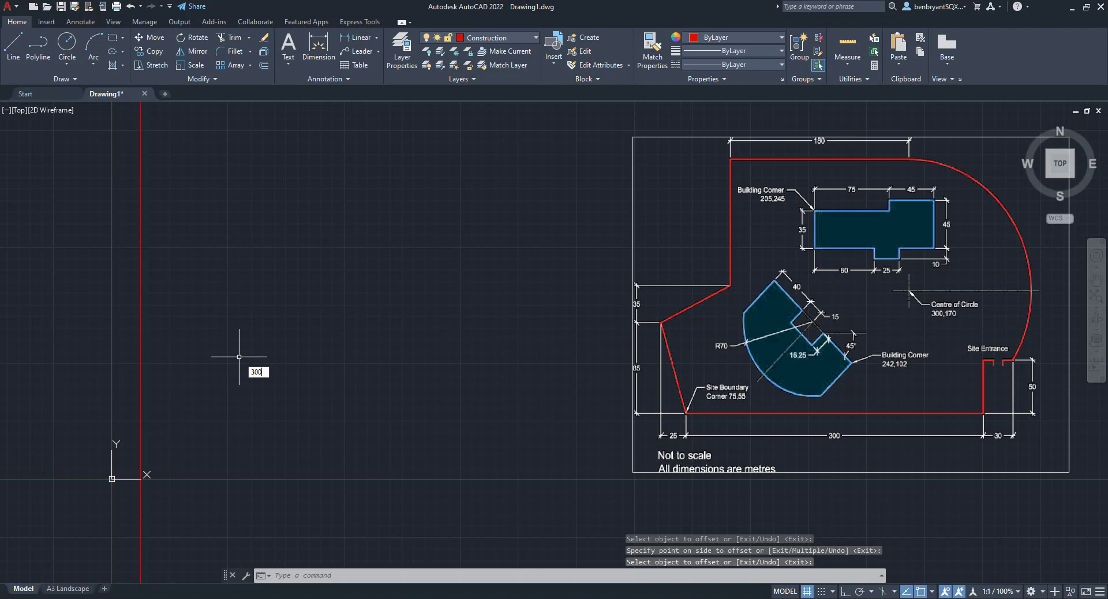
key(Return)
key(Return)
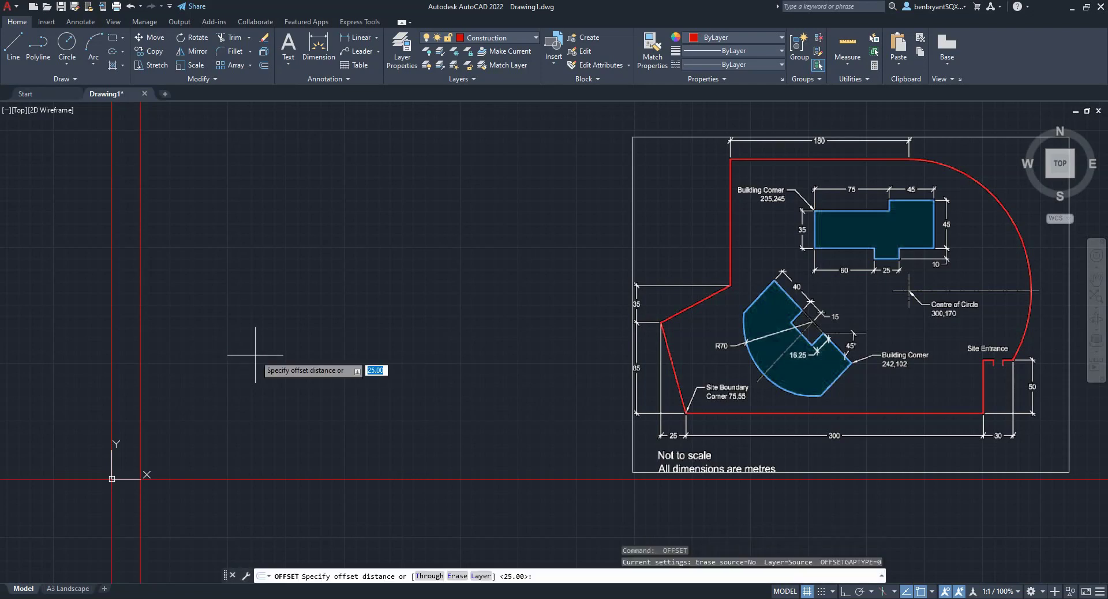
text(300)
key(Return)
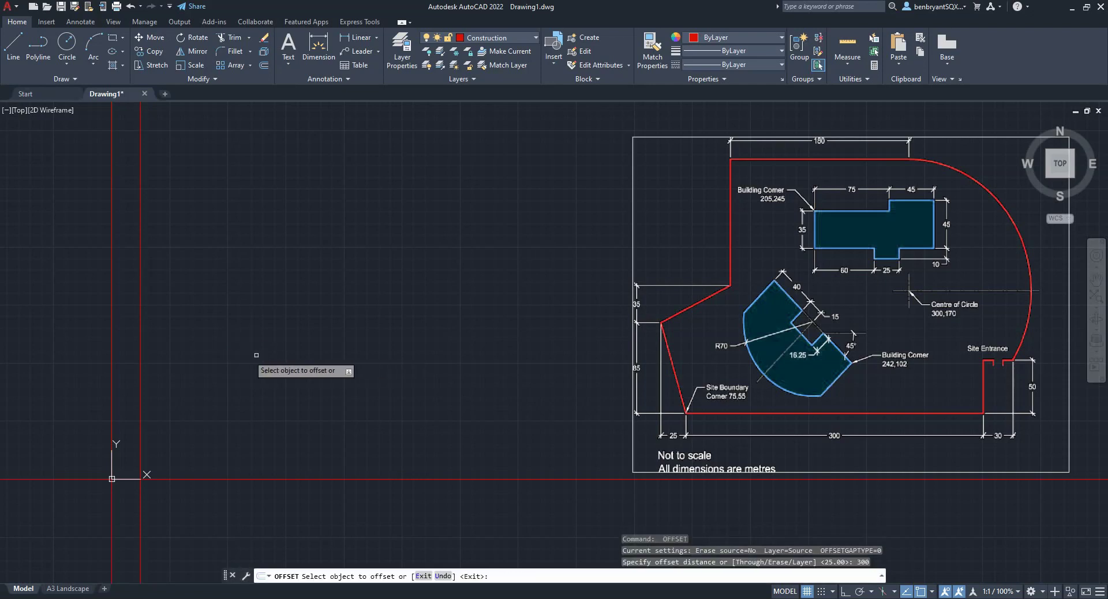
click(141, 395)
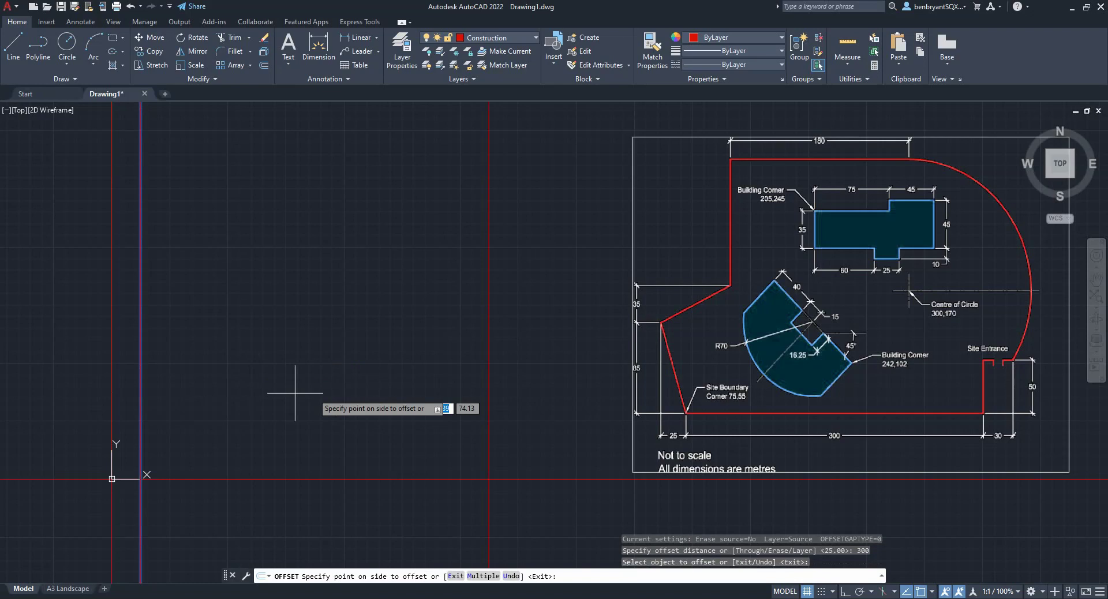
click(309, 392)
key(Return)
Step: Offset the rightmost vertical construction line another 30 m to its right
key(Return)
text(30)
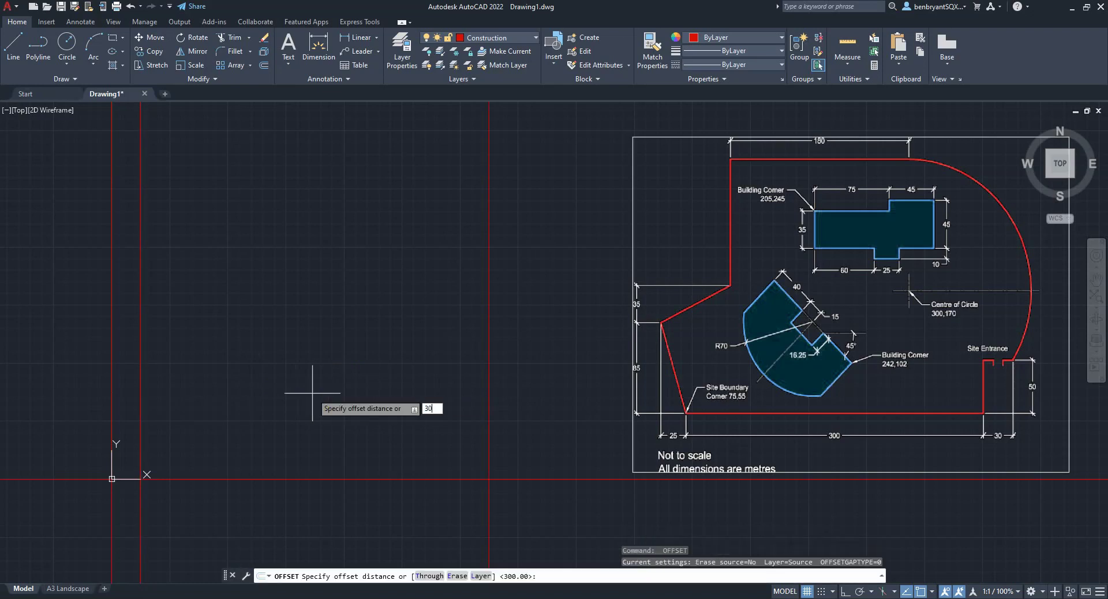
key(Return)
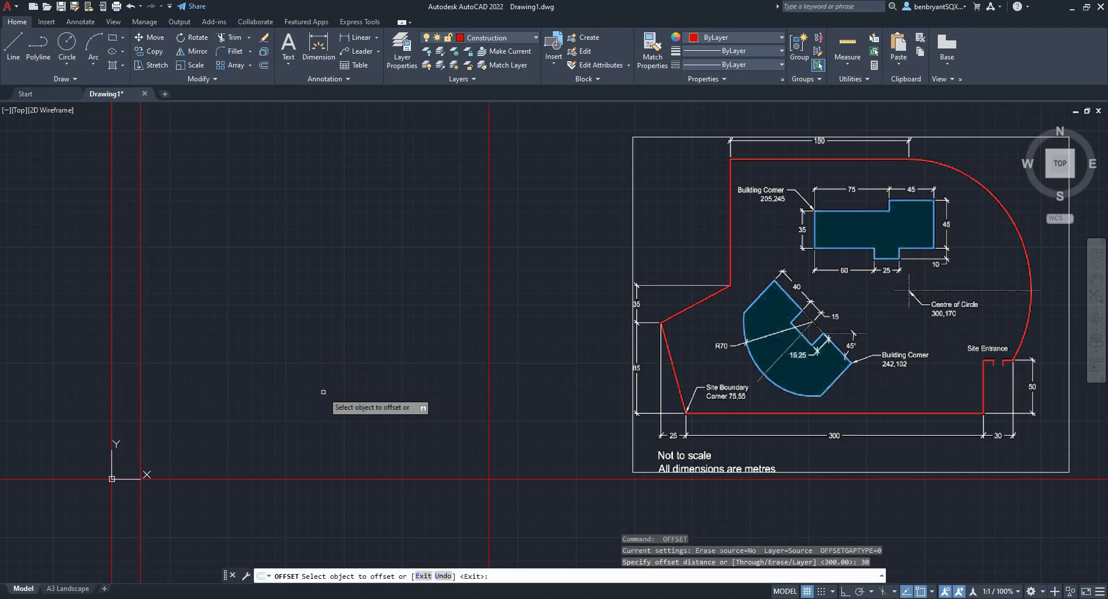
click(490, 414)
click(528, 415)
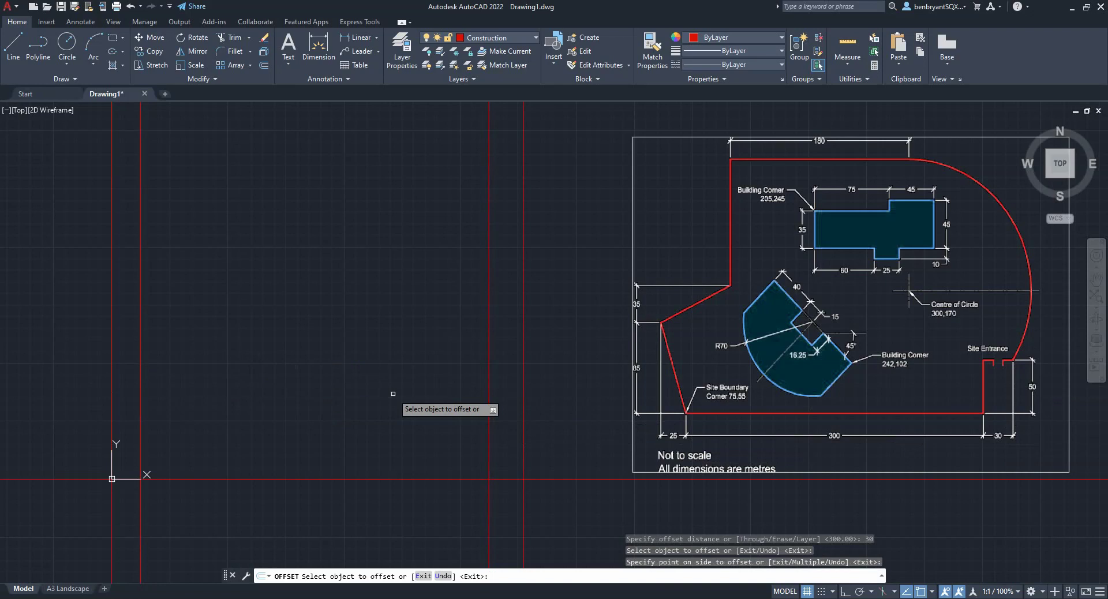
key(Return)
Step: Offset the horizontal construction line through the origin 50 m upward
key(Return)
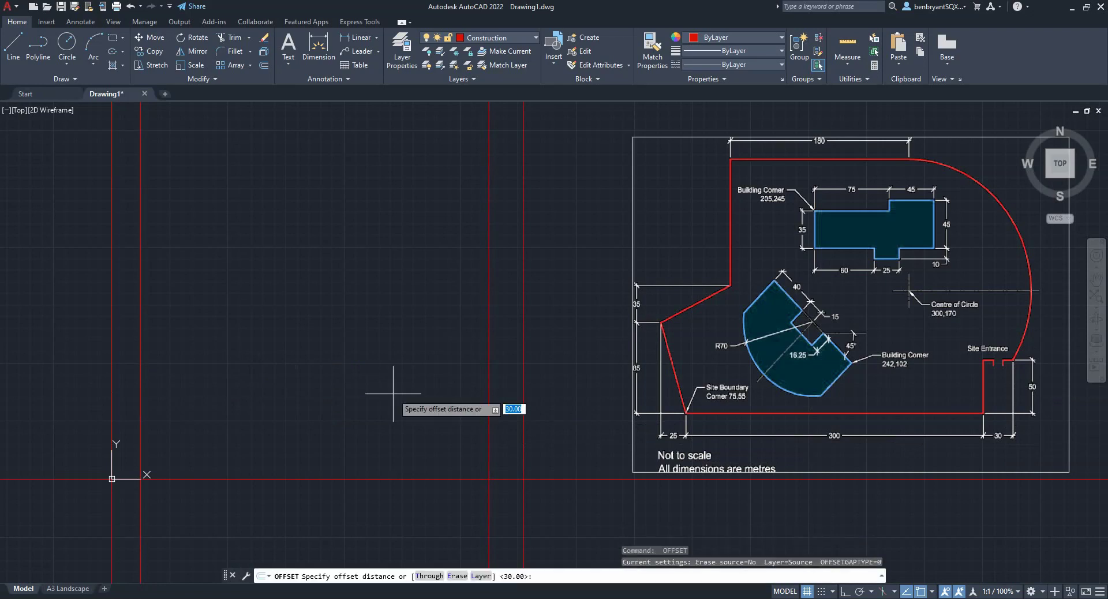
text(50)
key(Return)
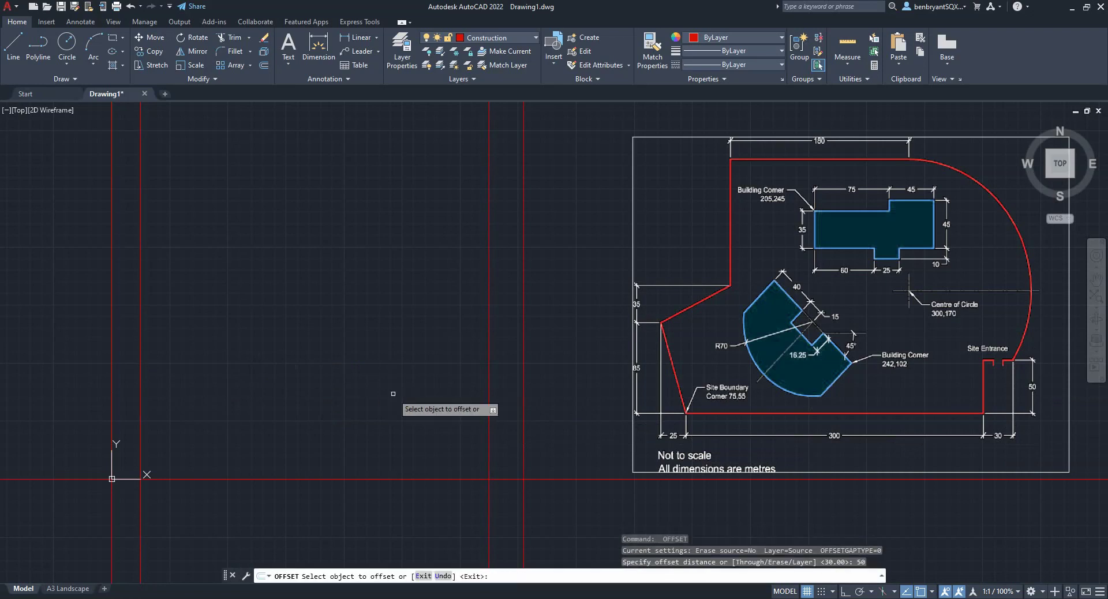
click(365, 480)
click(349, 443)
key(Escape)
Step: Offset the horizontal construction line through the origin 85 m upward
key(Return)
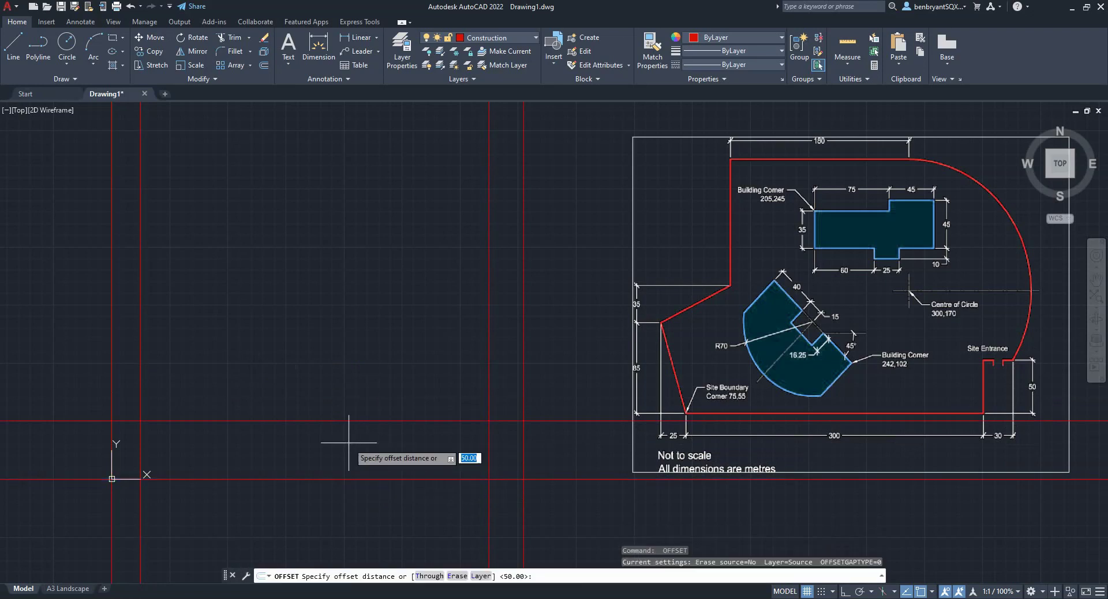
text(85)
key(Return)
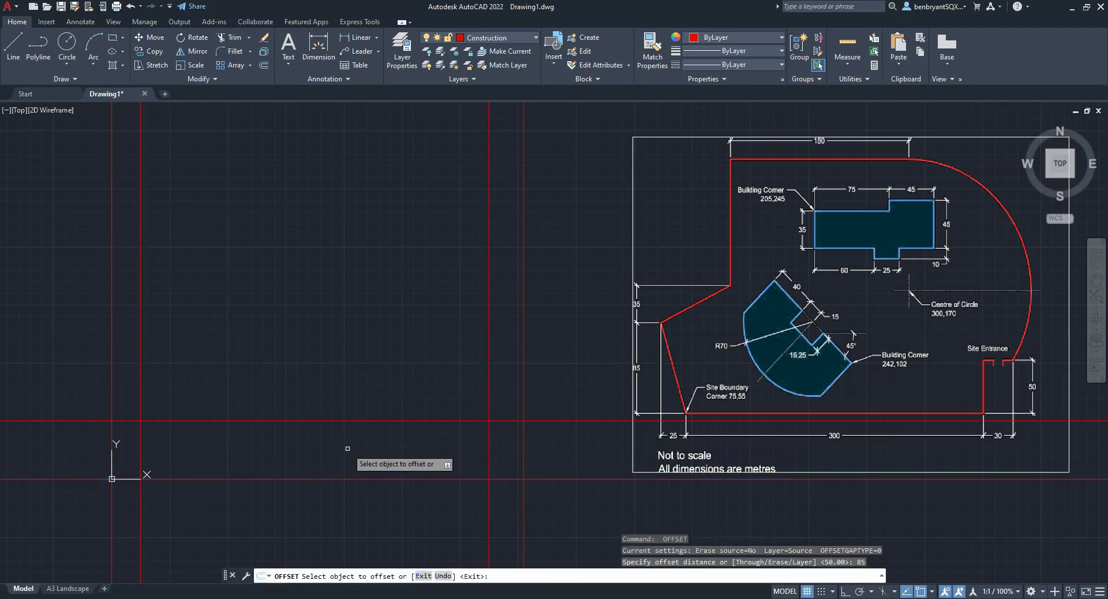
click(341, 479)
click(299, 368)
key(Return)
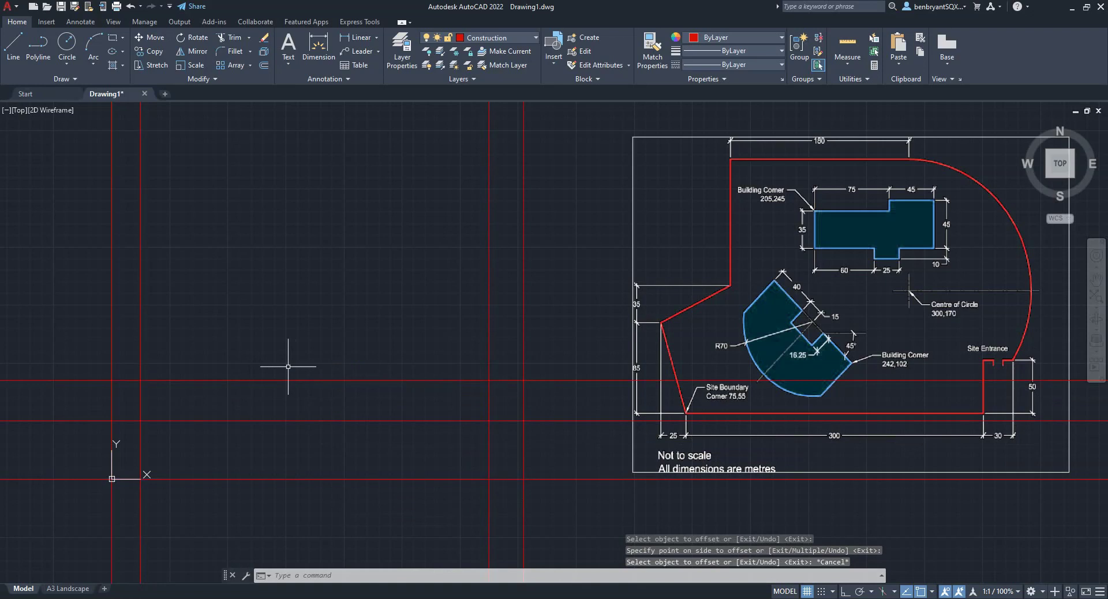
Step: Offset the uppermost horizontal construction line 35 m upward
key(Return)
text(35)
key(Return)
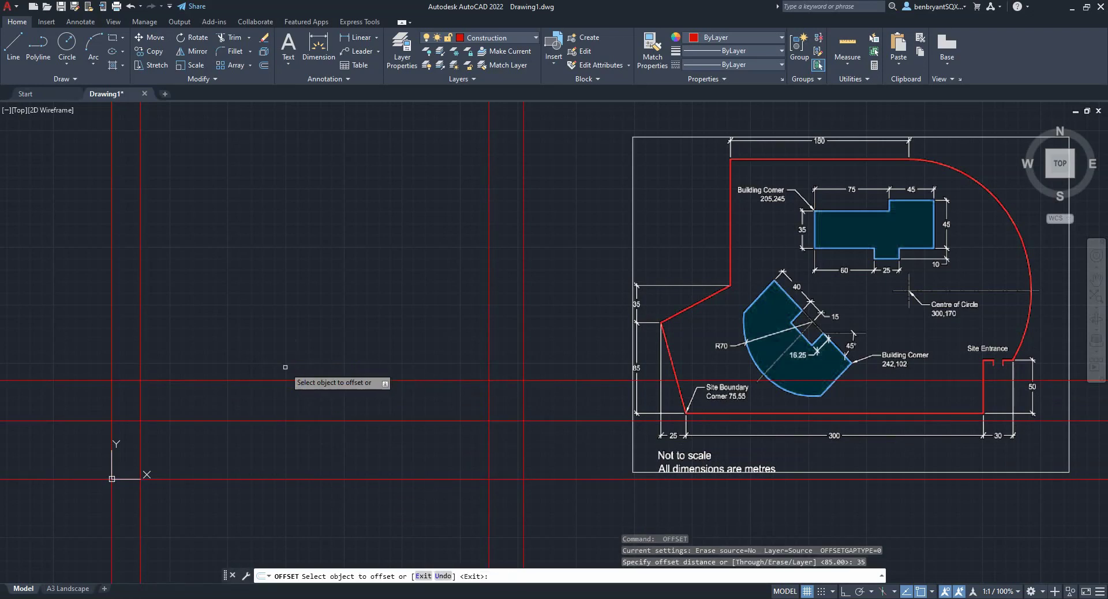
click(367, 378)
click(359, 380)
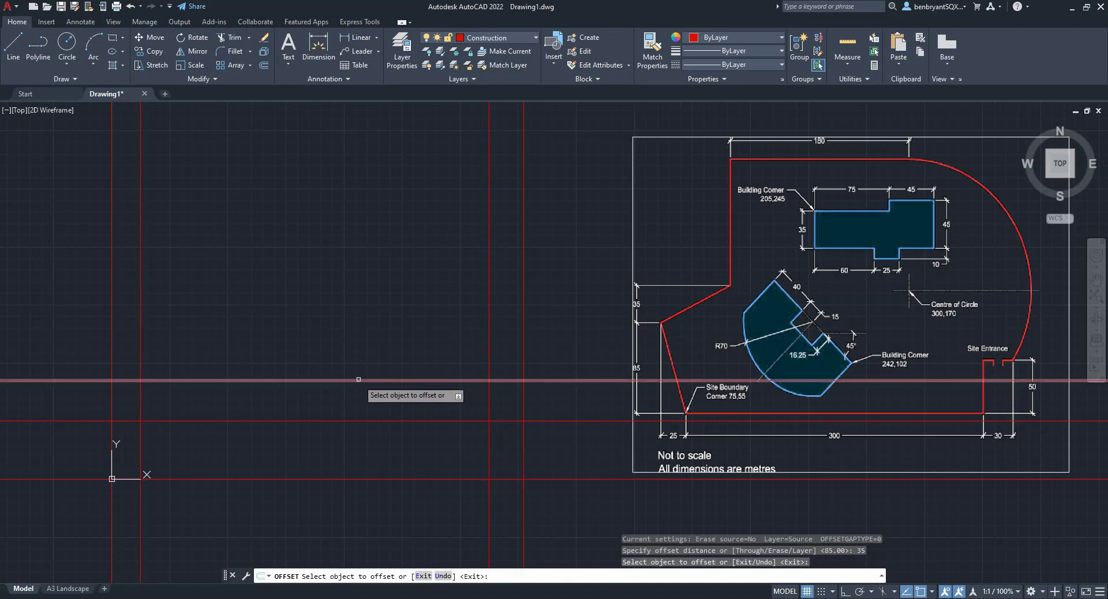
click(366, 353)
key(Escape)
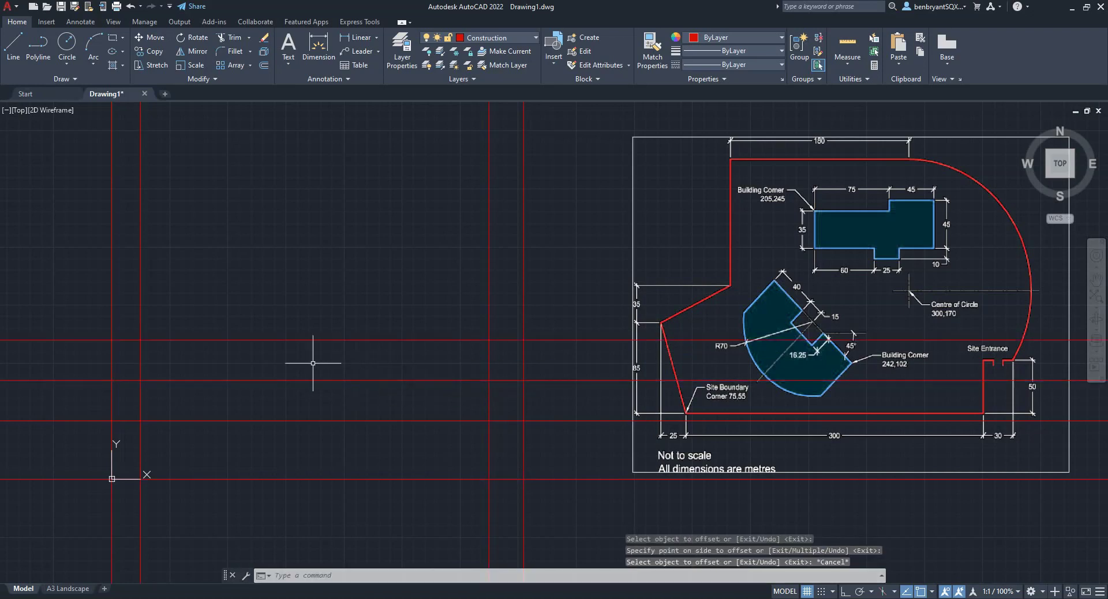
Step: Make the Drawing layer current and draw the slanted boundary line from 25 m right of the origin to the leftmost vertical line, 85 m up
click(491, 39)
click(487, 138)
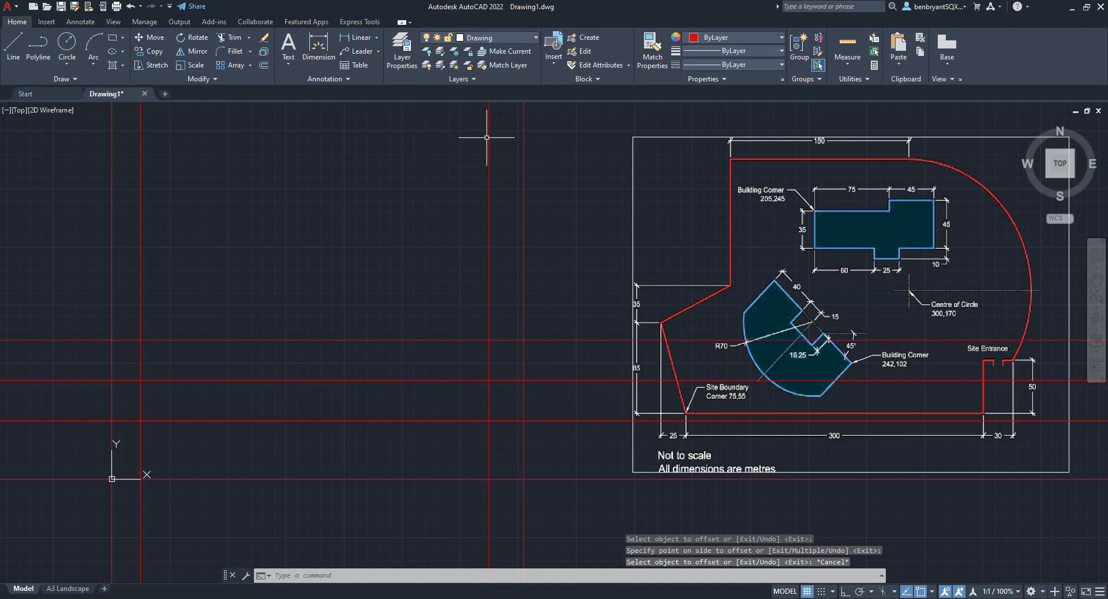
click(12, 45)
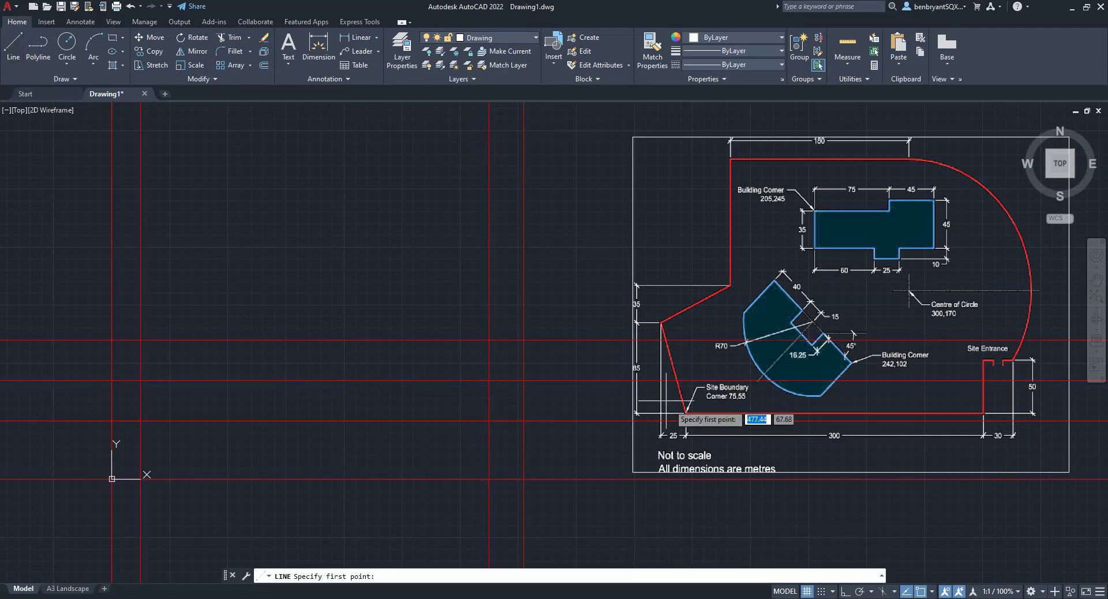
click(140, 478)
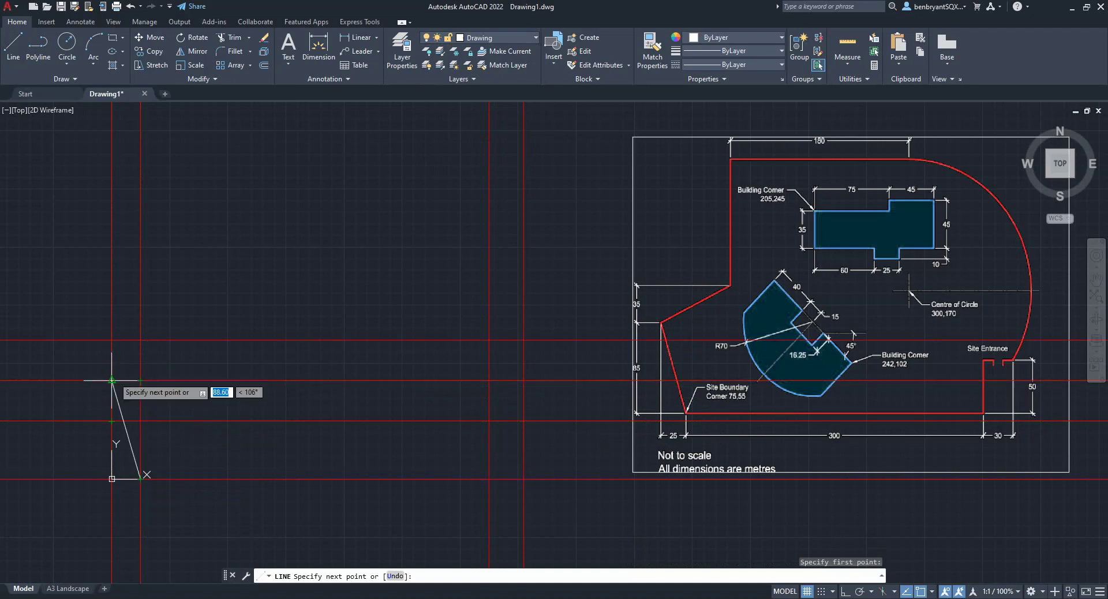
key(Escape)
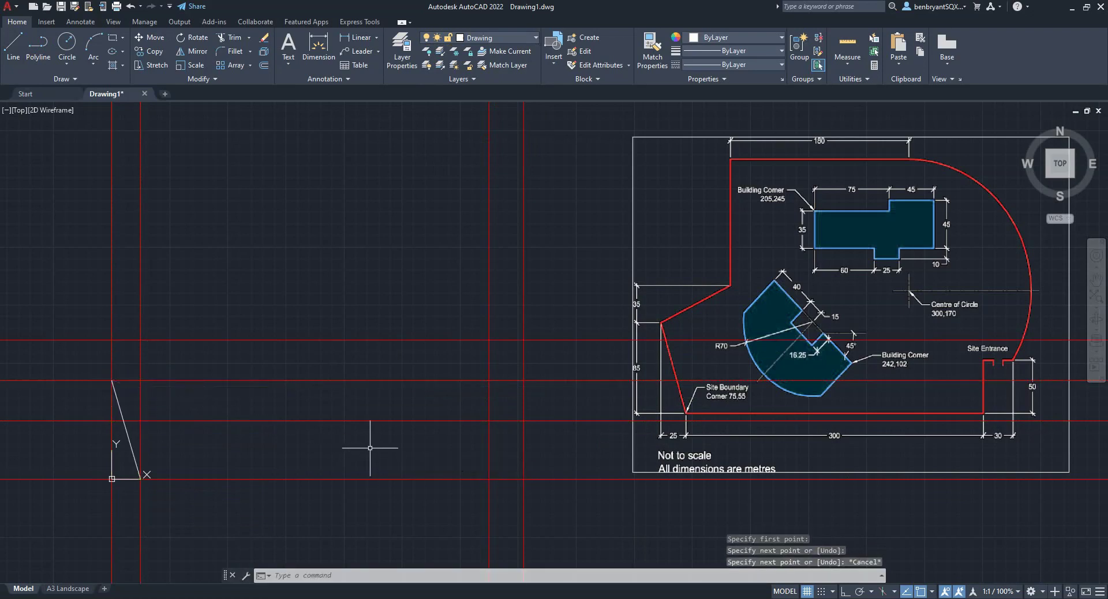
Step: Draw connected boundary lines from the slanted line's lower end: 300 m right, 50 m up, then 30 m right along the construction lines
key(space)
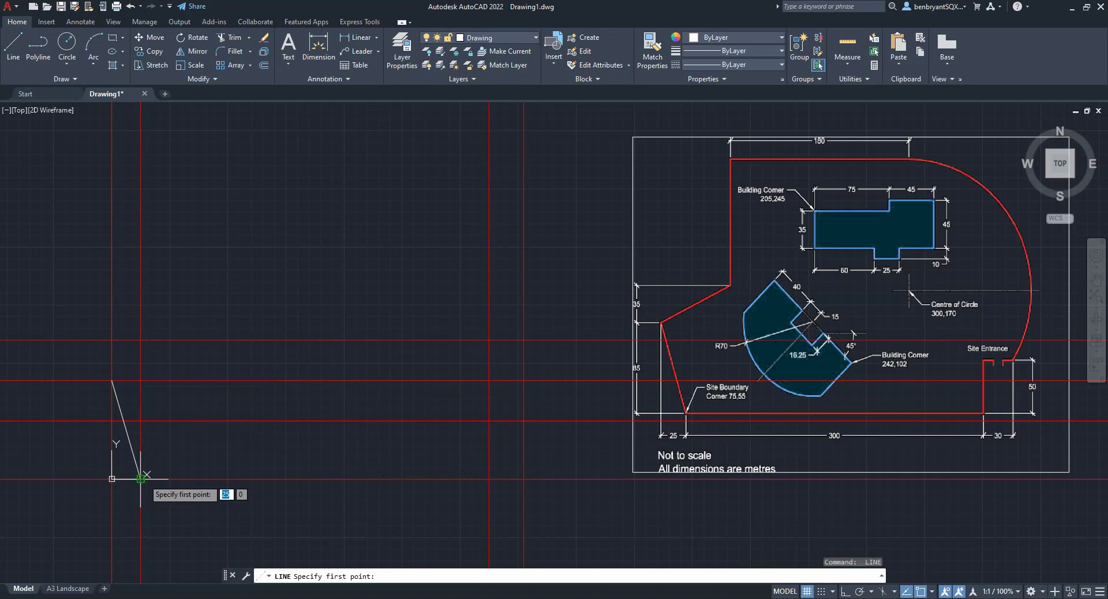
click(140, 479)
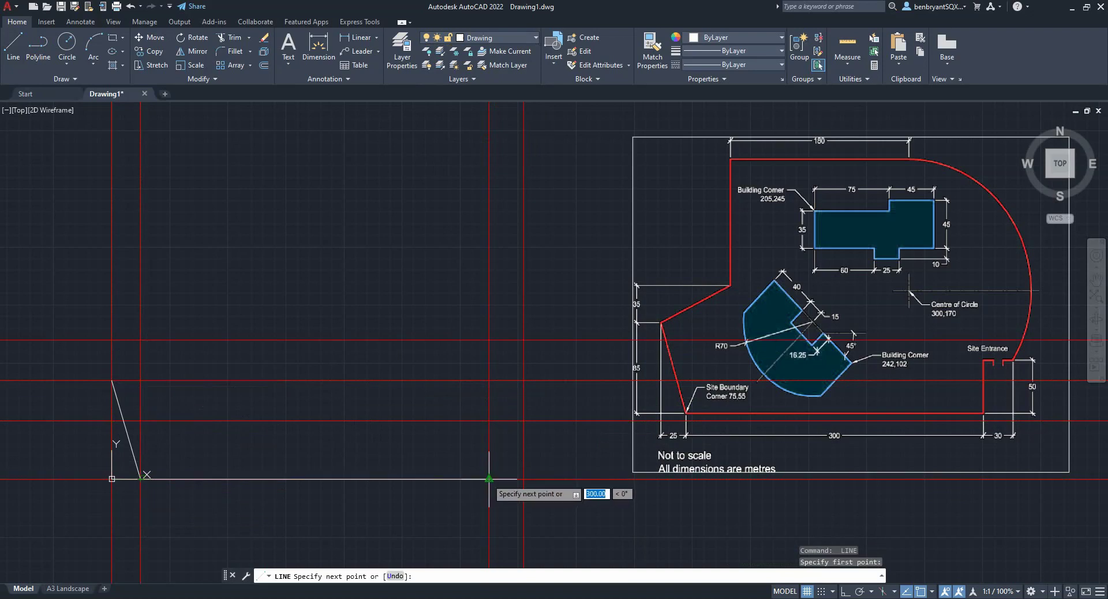
click(488, 479)
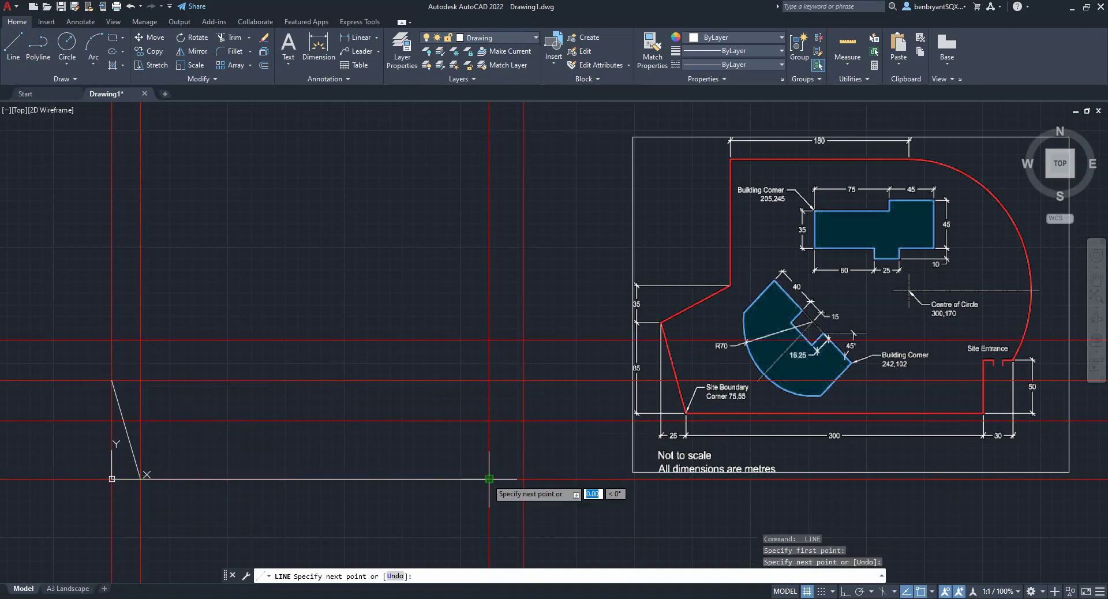
click(488, 421)
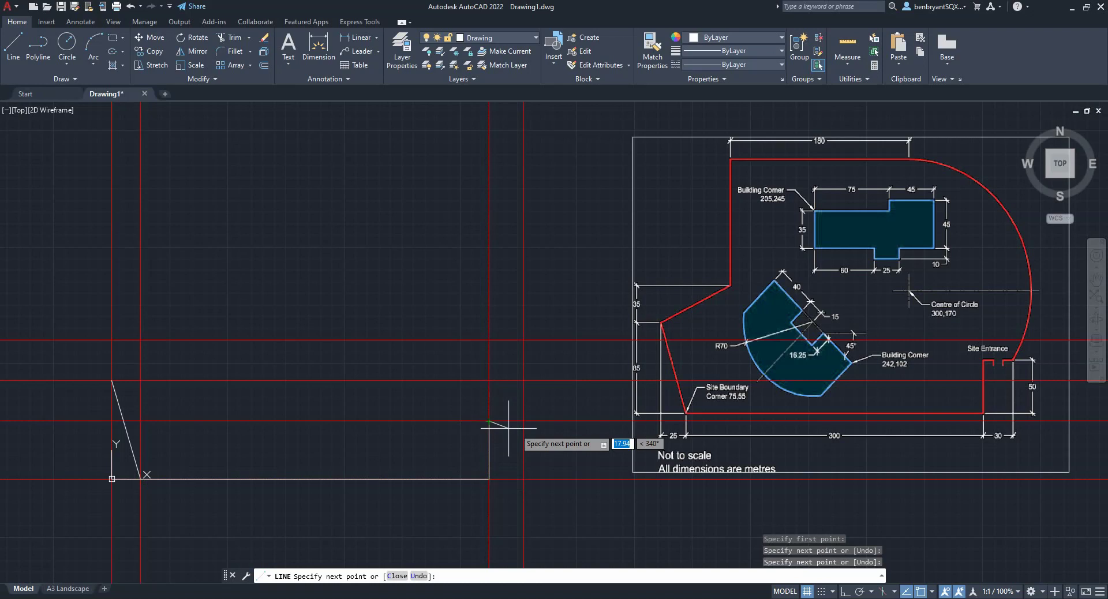
click(523, 420)
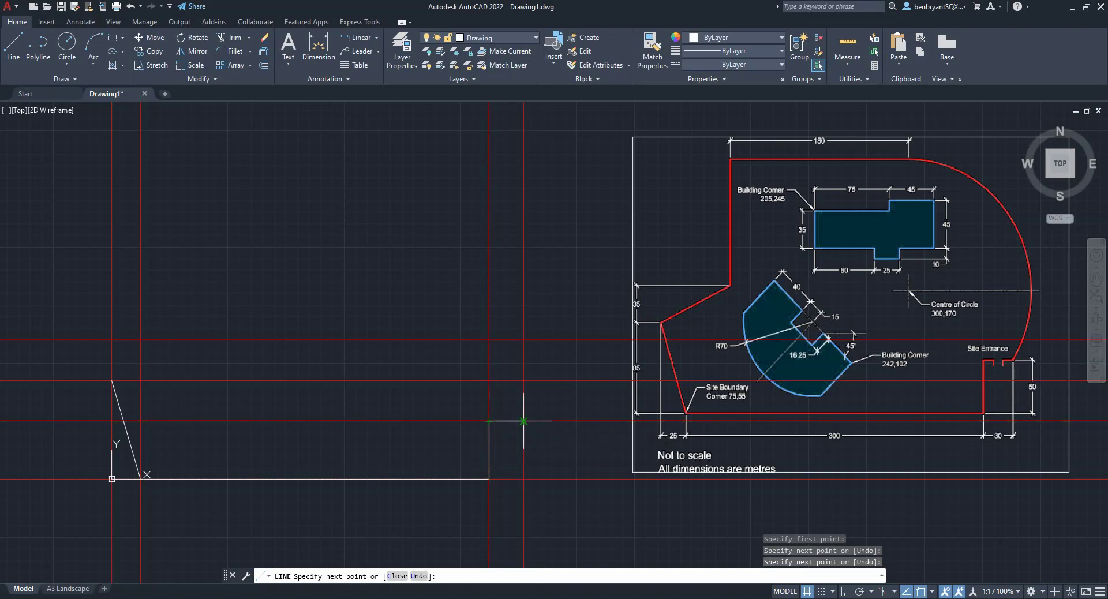
key(Return)
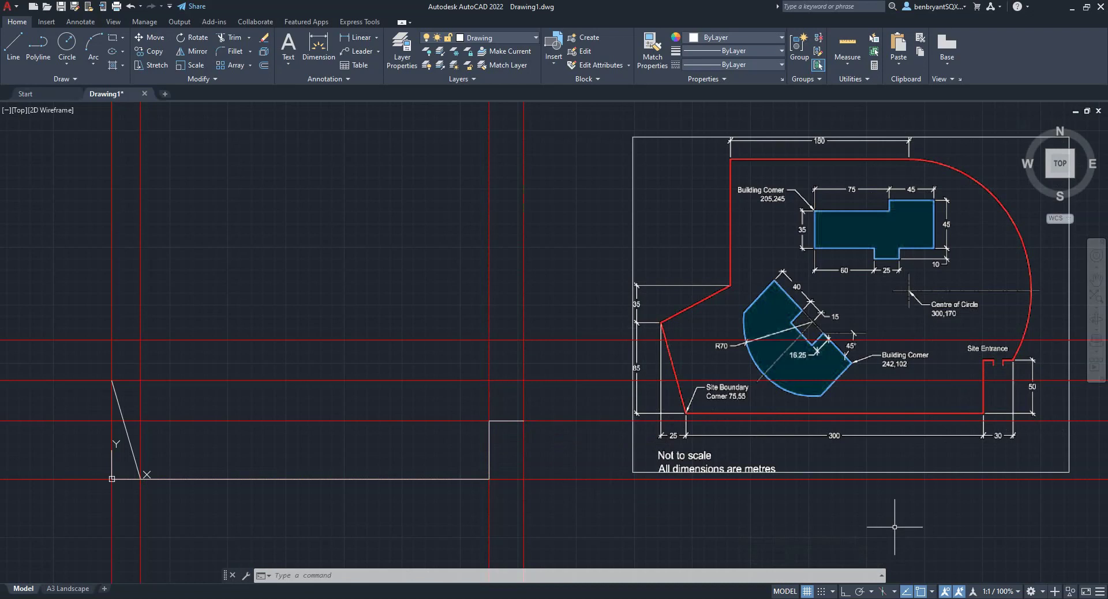
Step: Offset the vertical construction line through the origin 300 m to its right
text(offset)
key(Return)
text(300)
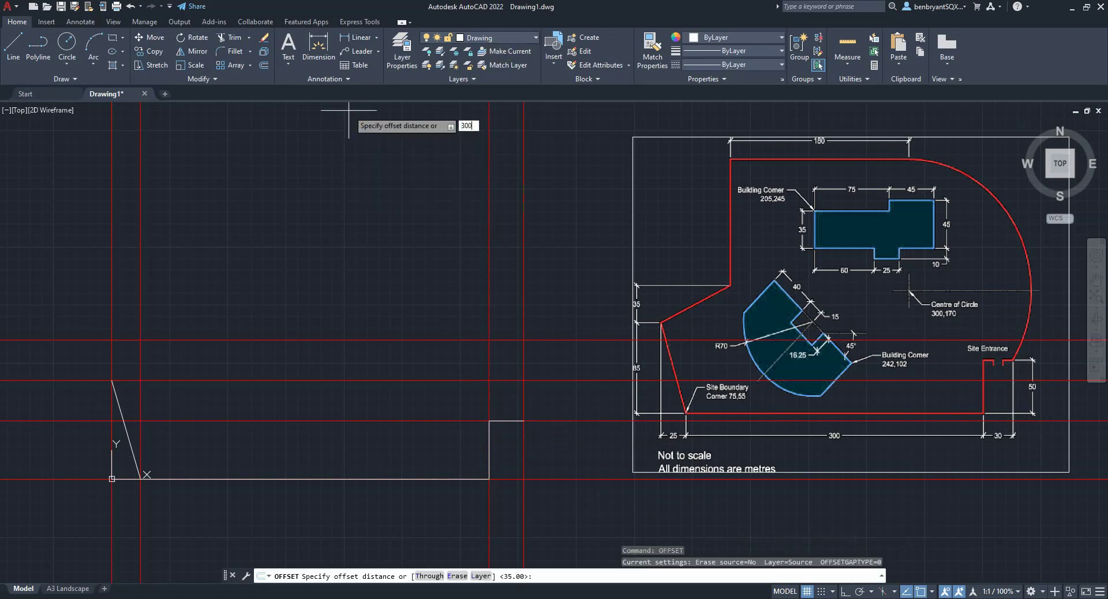
key(Return)
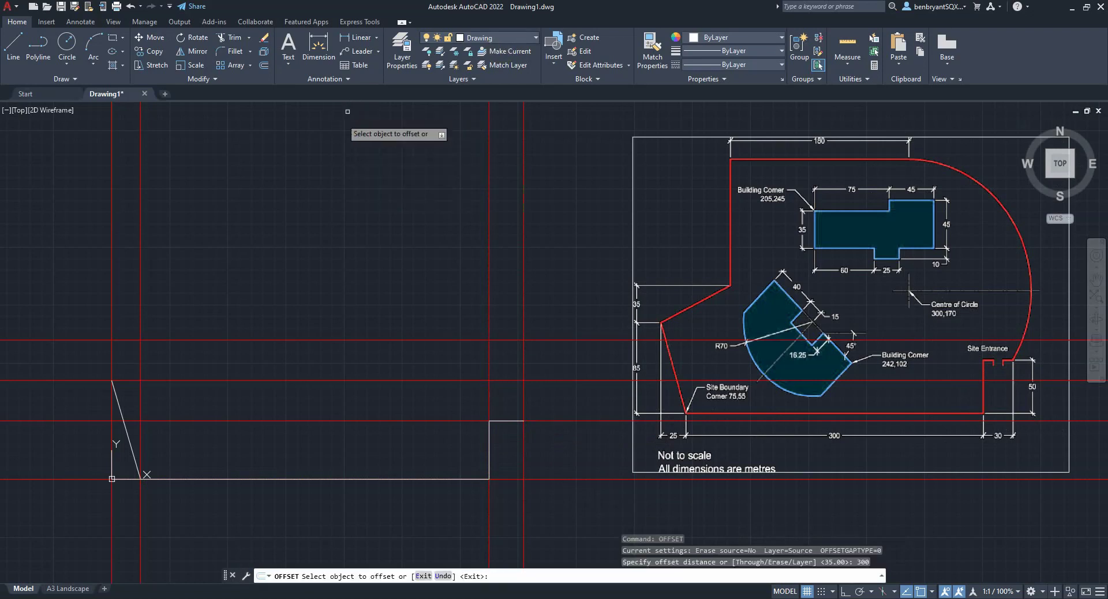
click(113, 249)
click(210, 248)
key(Escape)
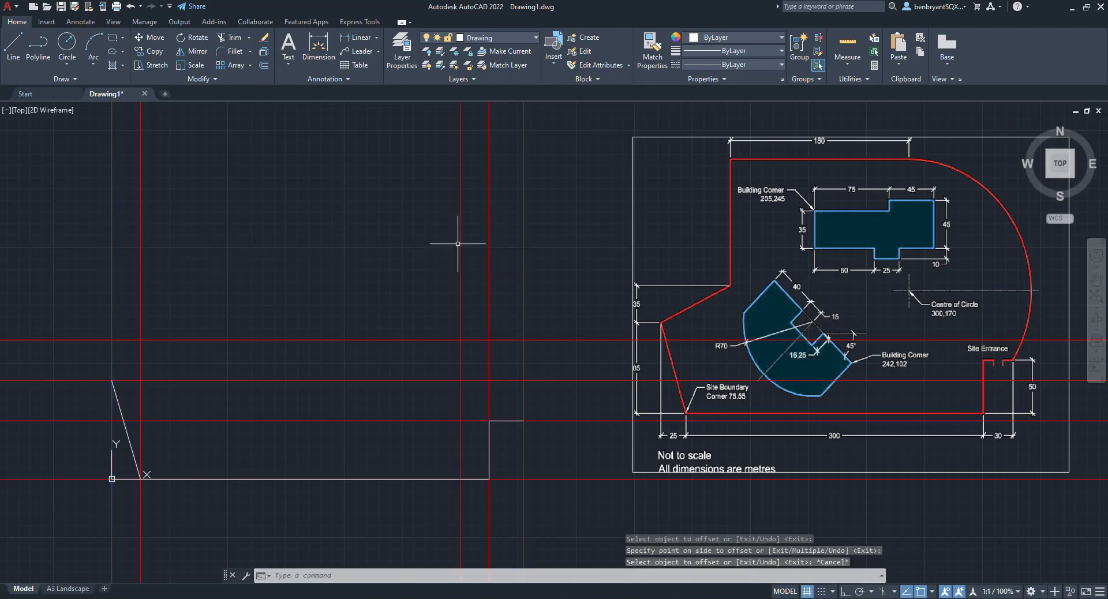
Step: Move the vertical construction line 300 m right of the origin to the vision layer
click(460, 242)
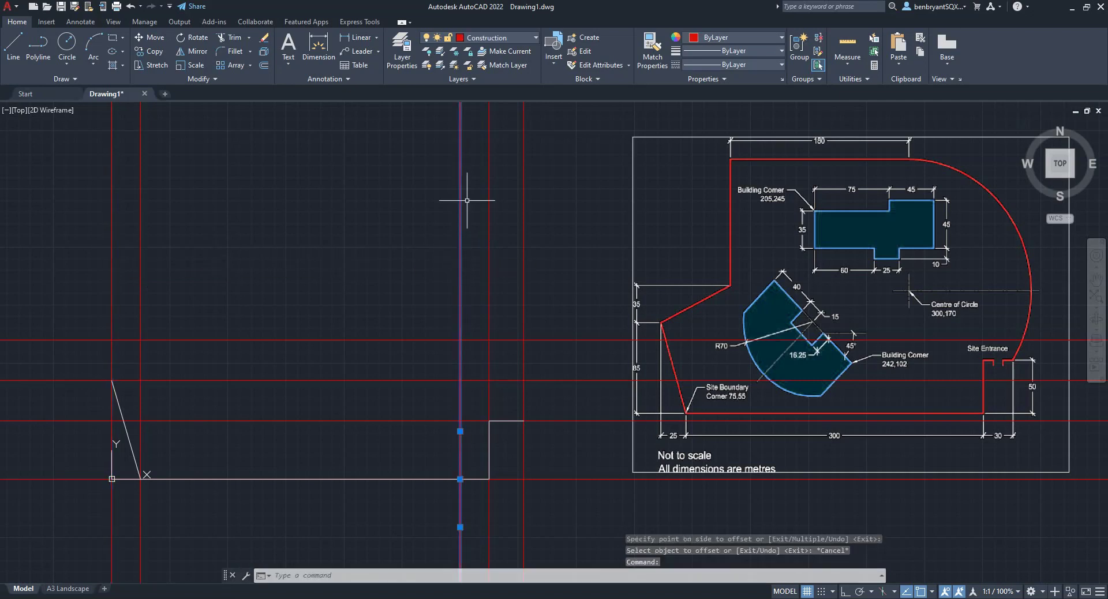
click(512, 35)
click(490, 163)
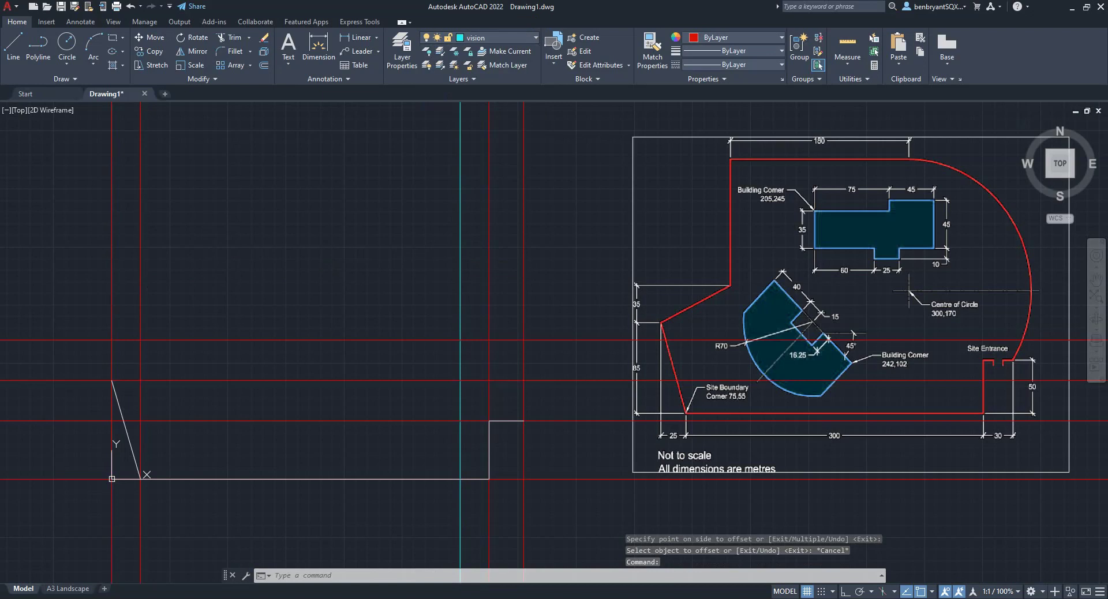
key(Escape)
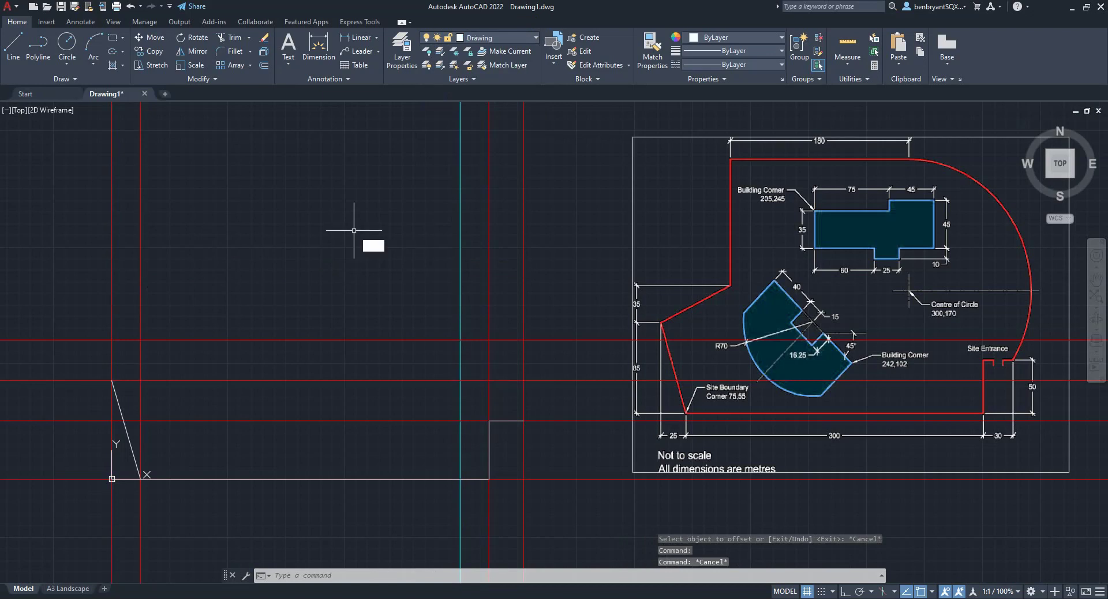
Step: Offset the horizontal construction line through the origin 170 m upward
text(offset)
key(Return)
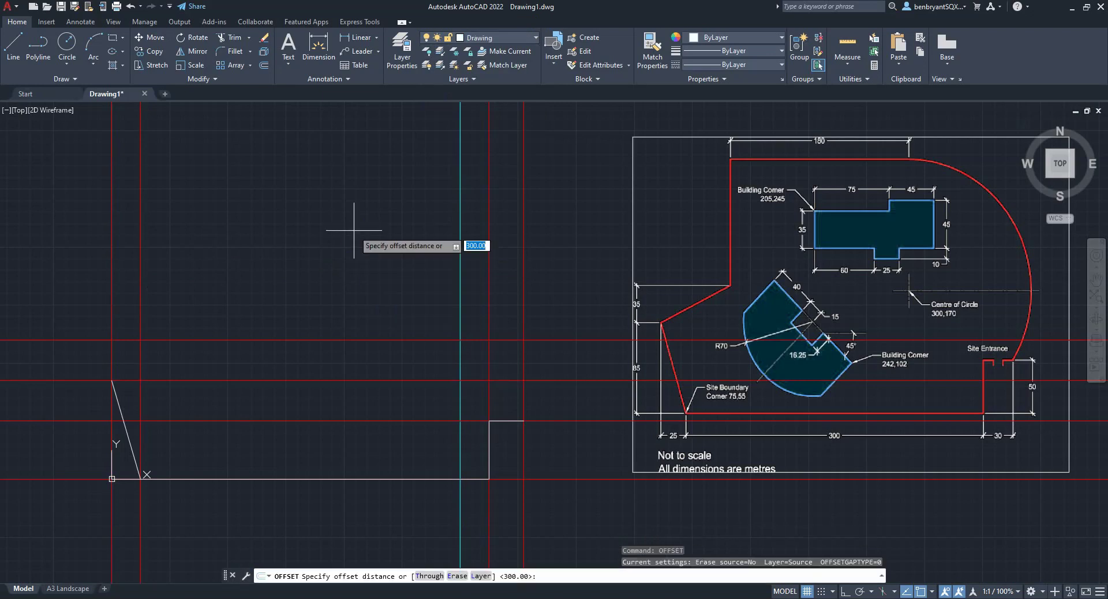
text(170)
key(Return)
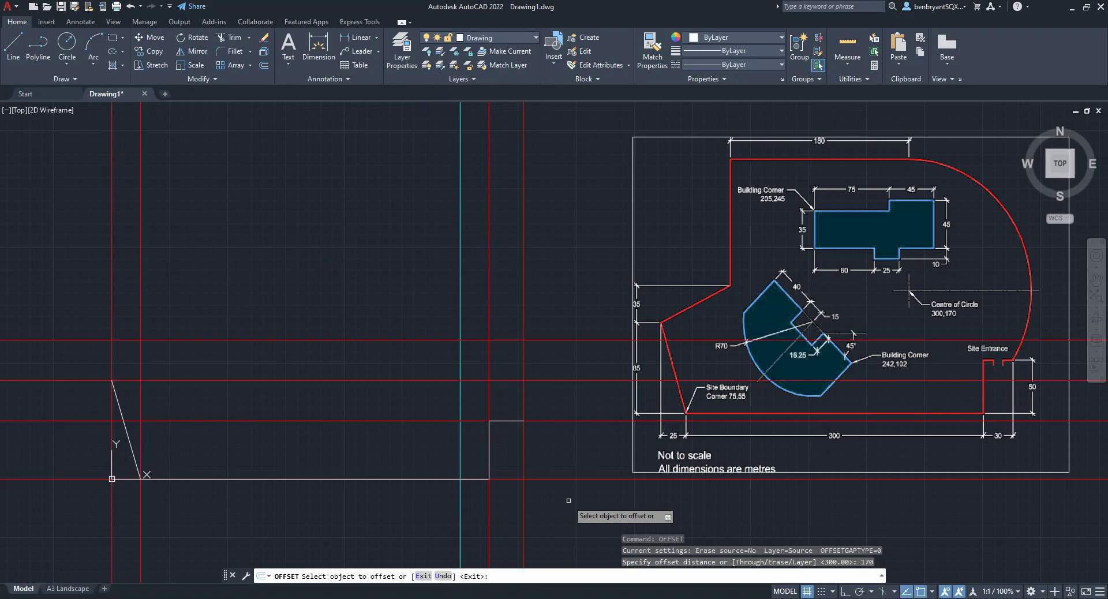
click(549, 480)
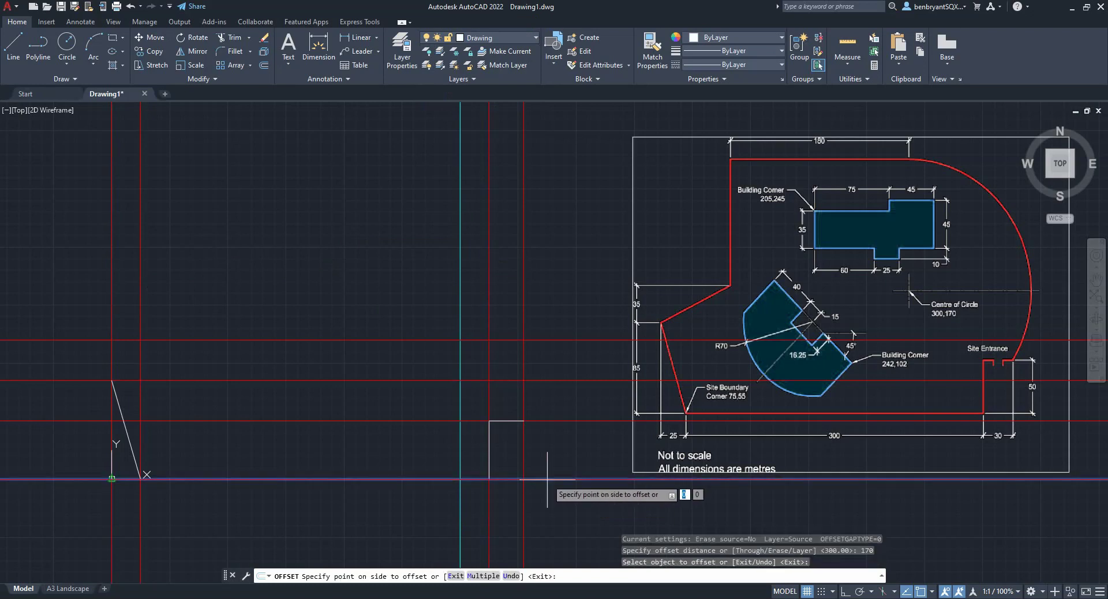
click(549, 343)
key(Escape)
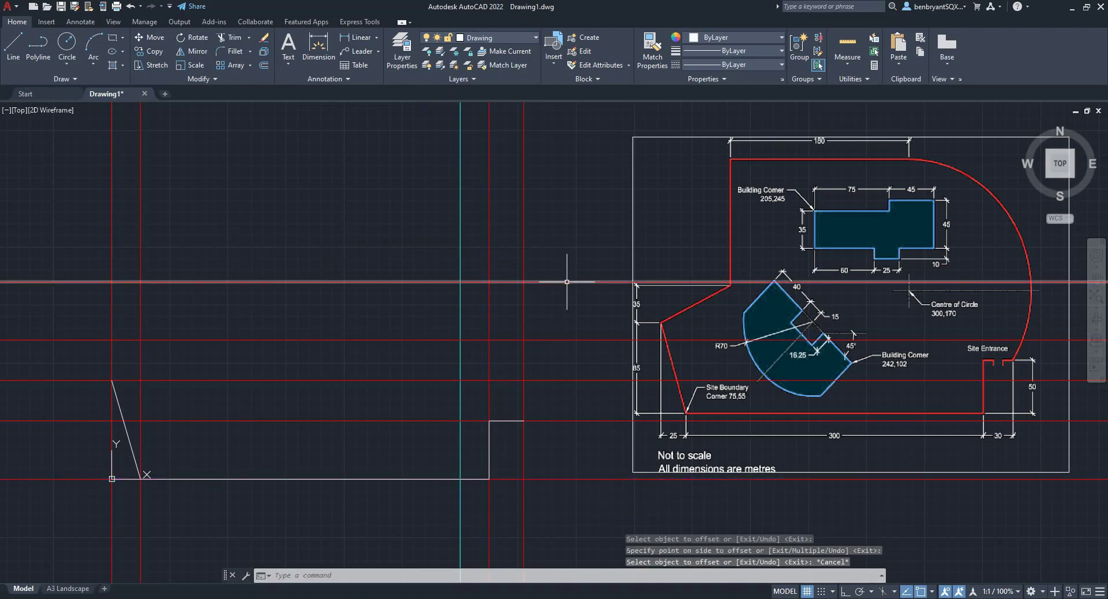
Step: Move the horizontal construction line 170 m above the origin to the vision layer
click(563, 283)
click(502, 38)
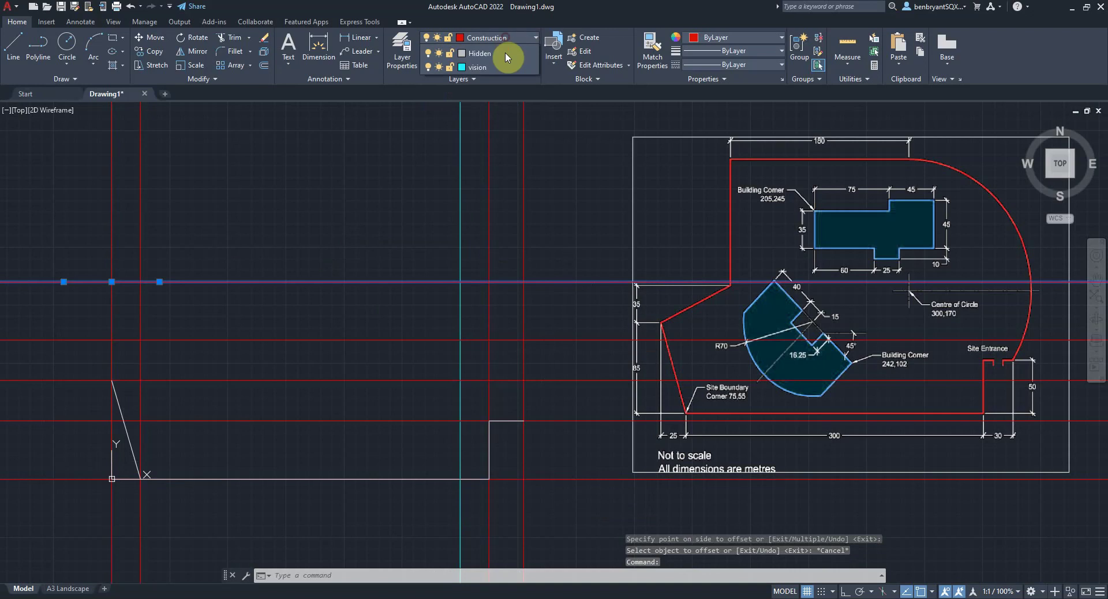
click(481, 162)
key(Escape)
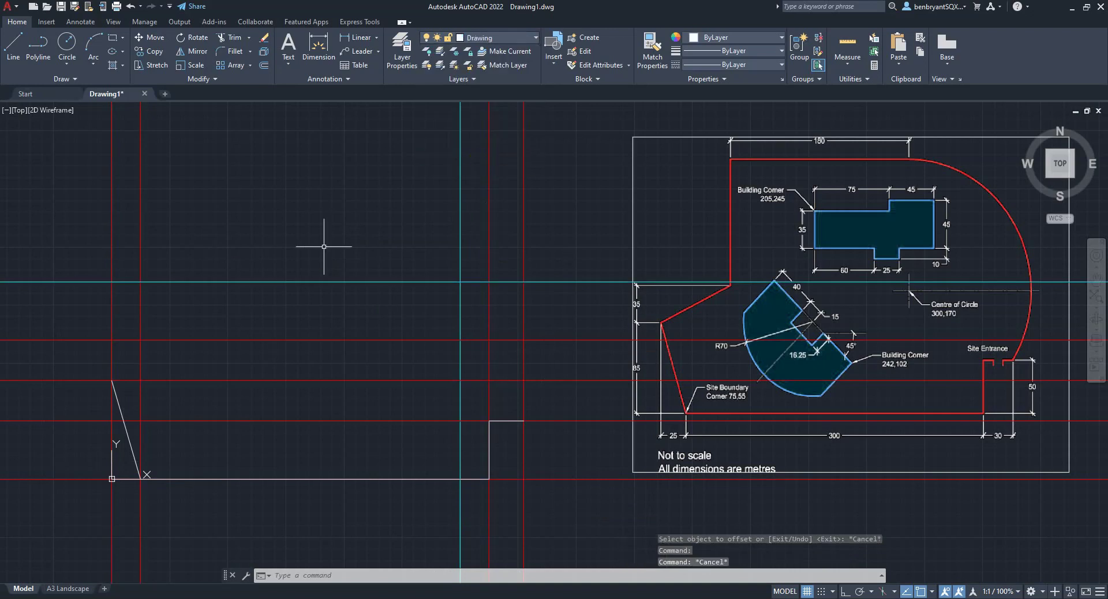
Step: Offset the vertical cyan line through the circle centre 180 m to its left
click(65, 44)
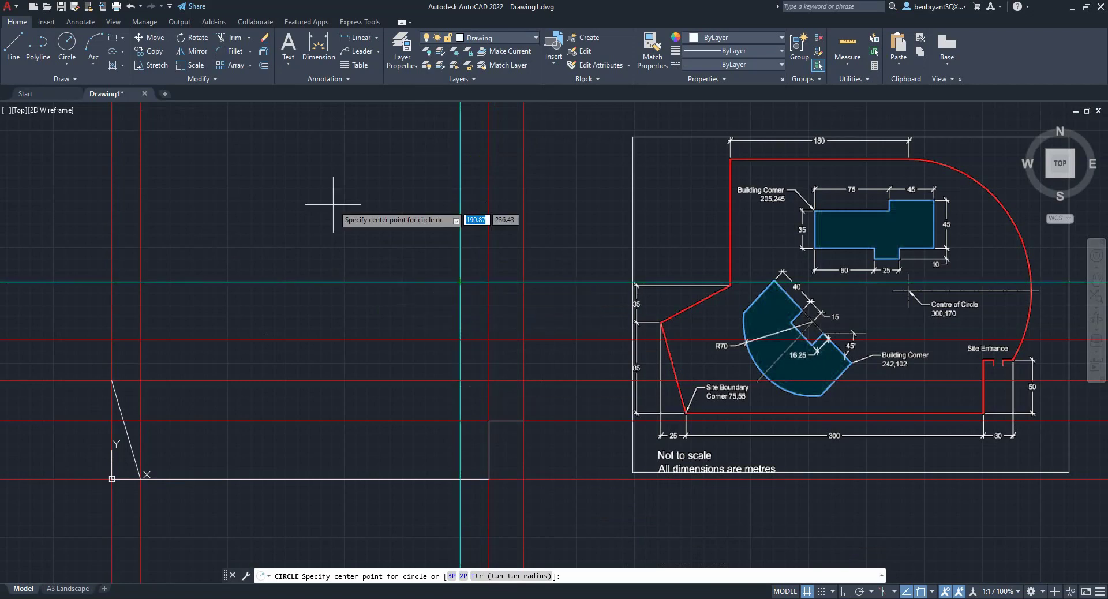
key(Escape)
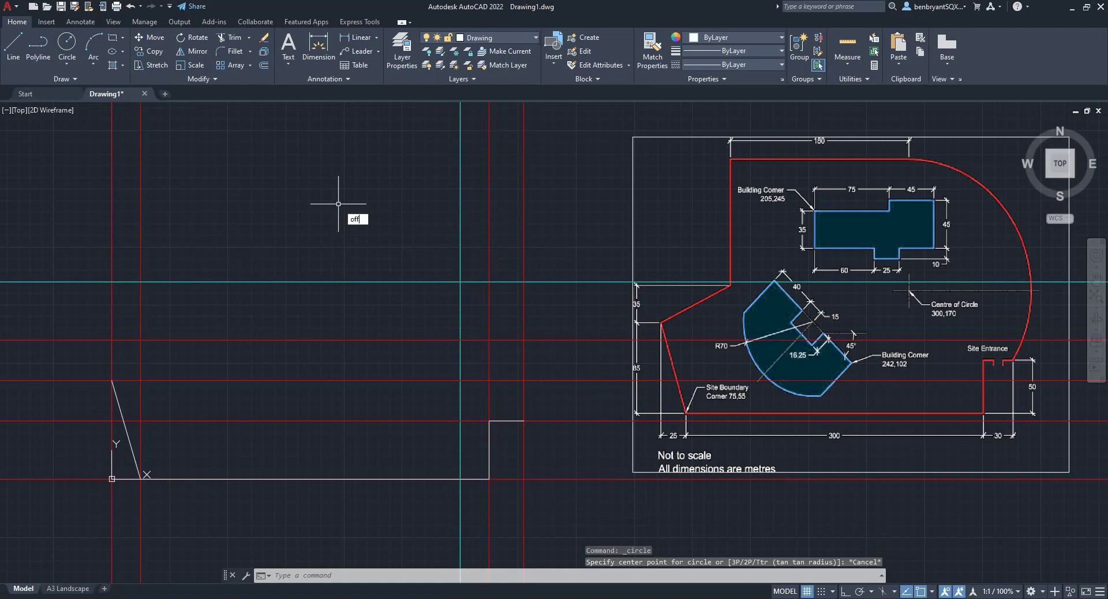
key(Return)
text(1)
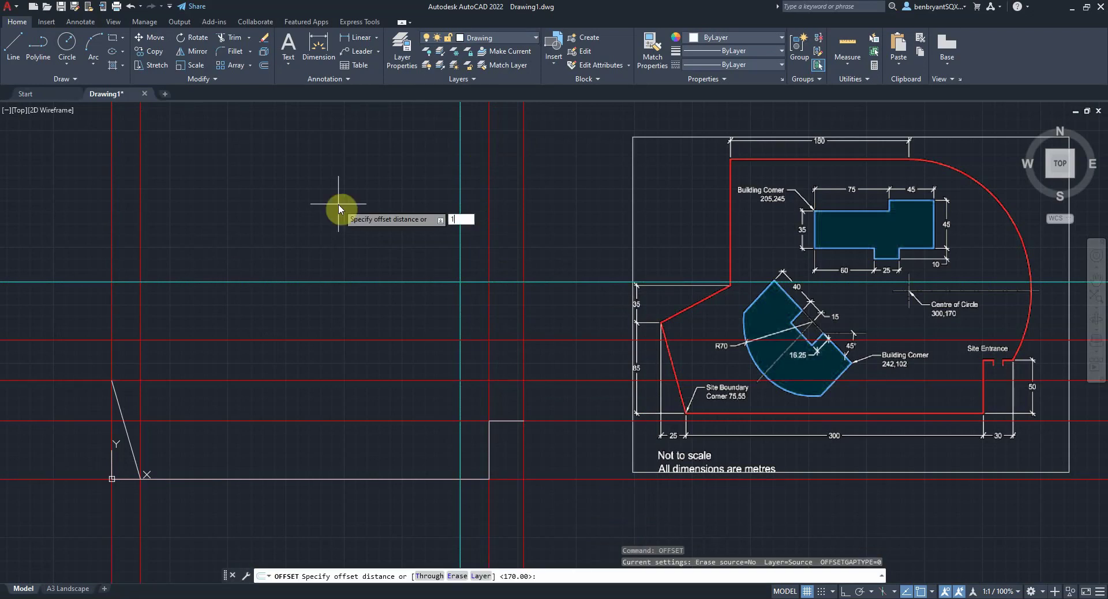
text(80)
key(Return)
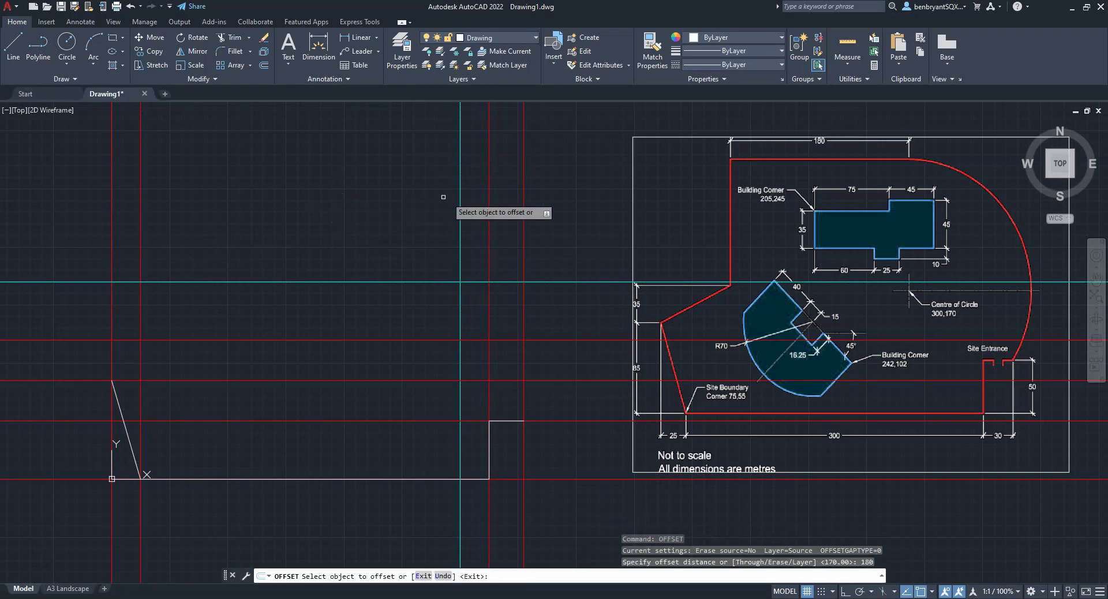
click(459, 194)
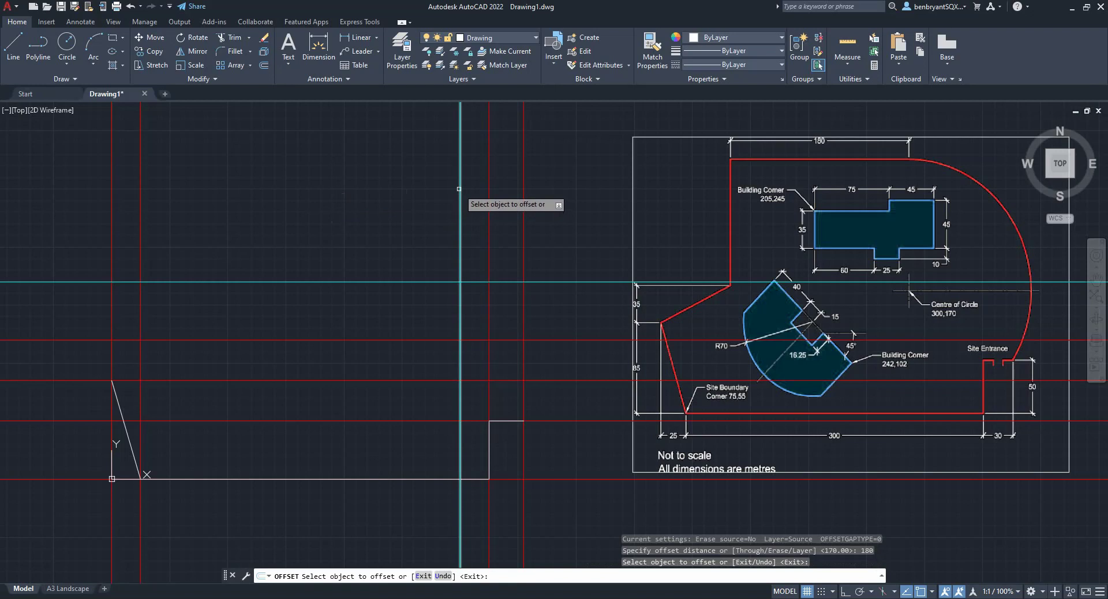
click(338, 190)
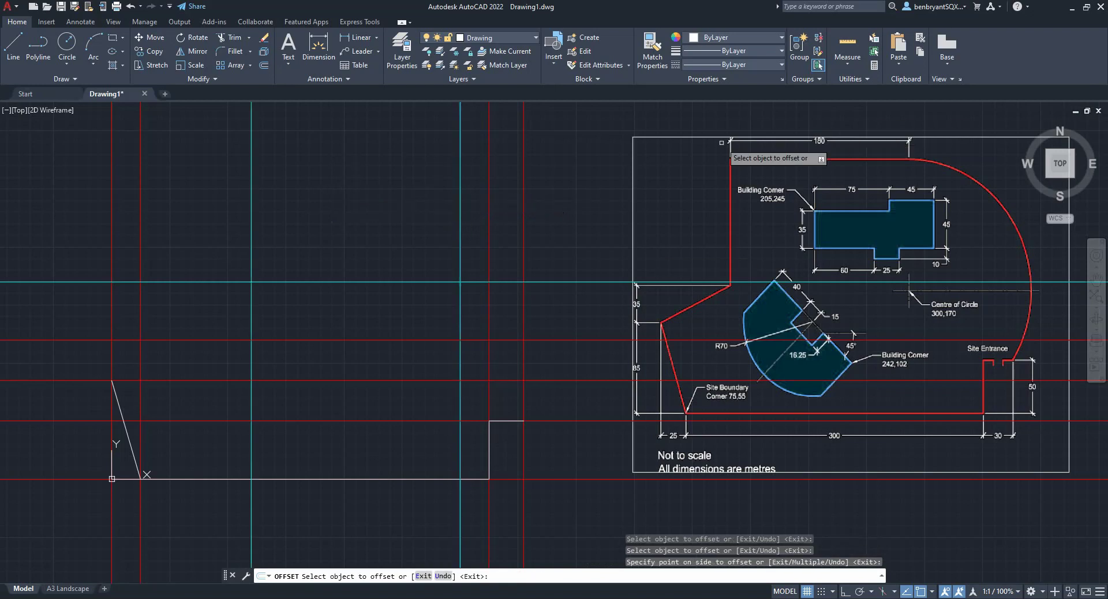
key(Escape)
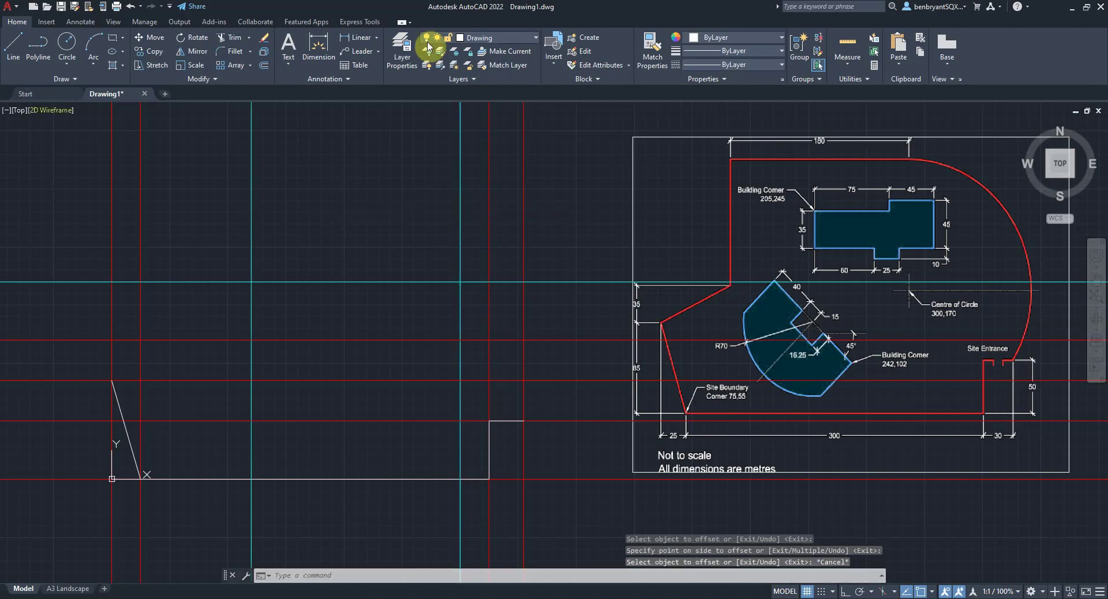
Step: Draw a boundary line from the slanted line's upper end to the intersection of the left vertical and horizontal cyan lines
click(14, 43)
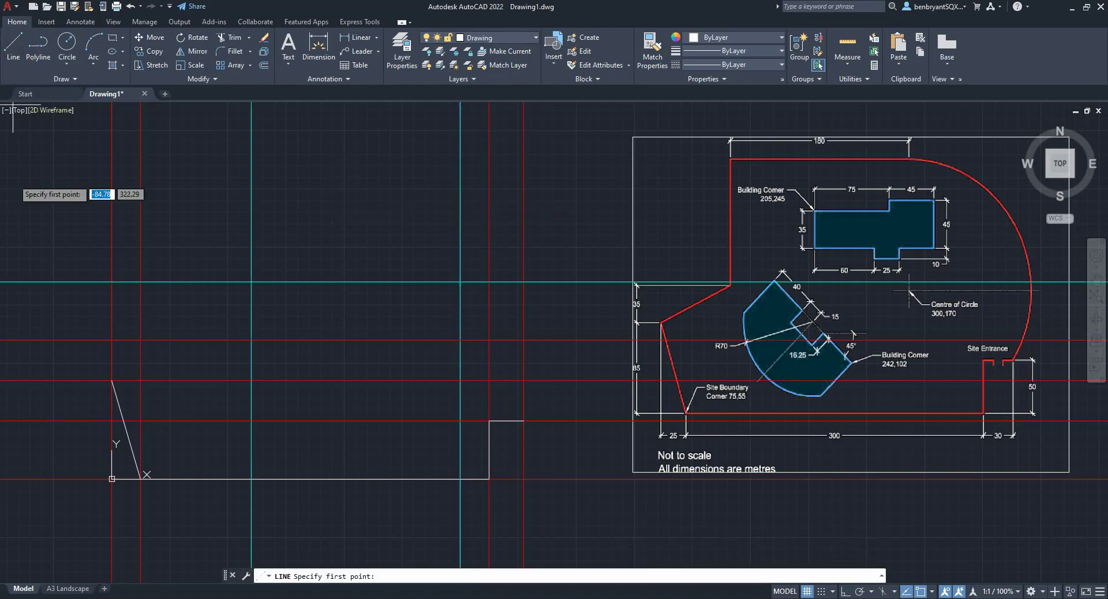
click(112, 381)
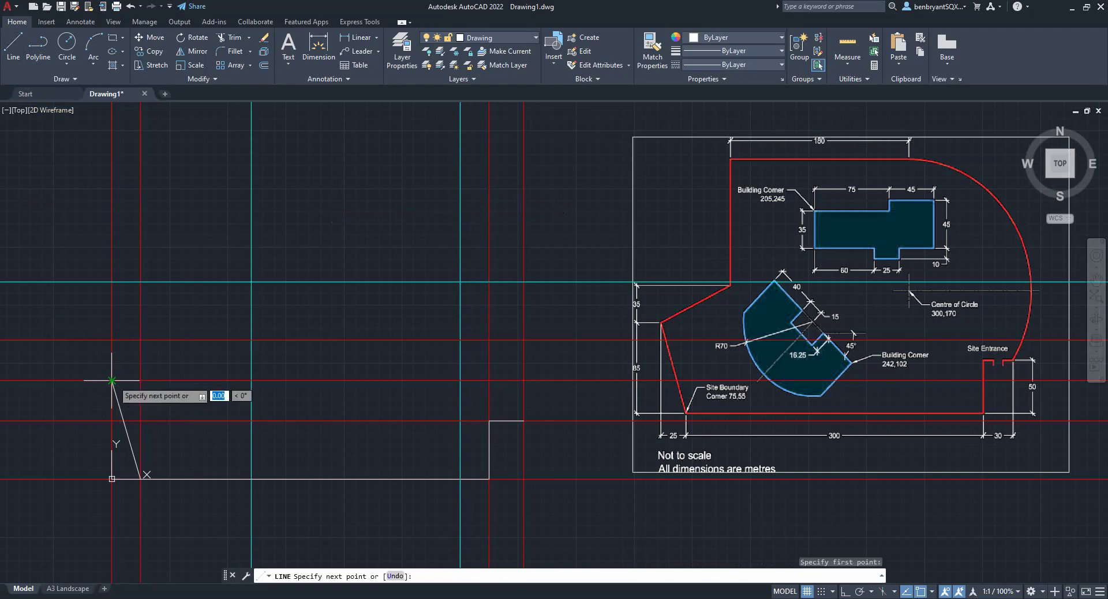
click(251, 282)
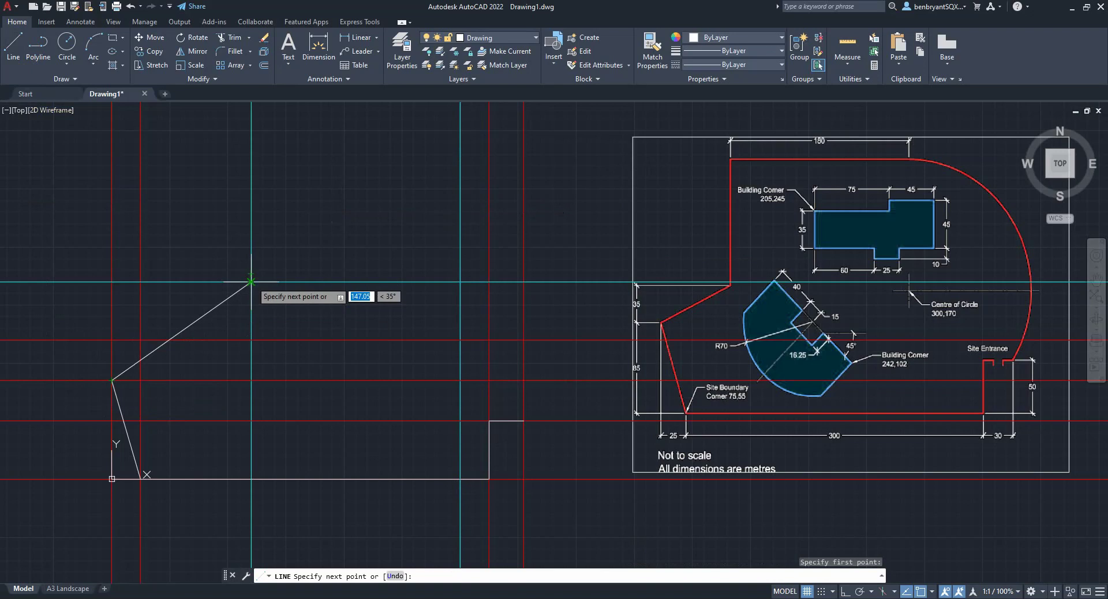
key(Escape)
Step: Draw a circle centred at the 300,170 cyan intersection, passing through the right end of the 30 m boundary line
click(65, 56)
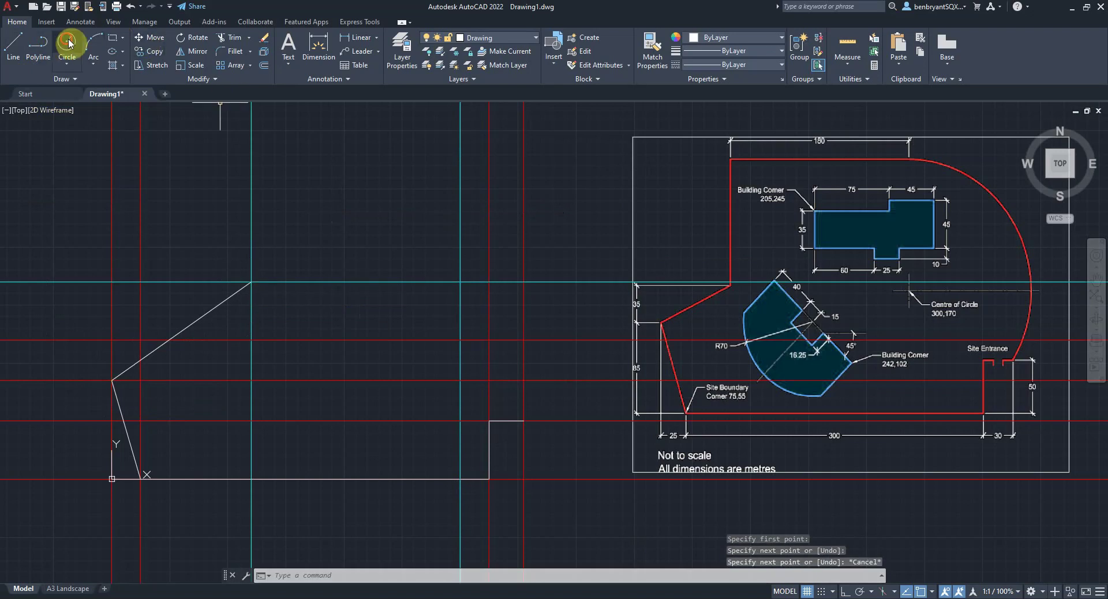
click(460, 281)
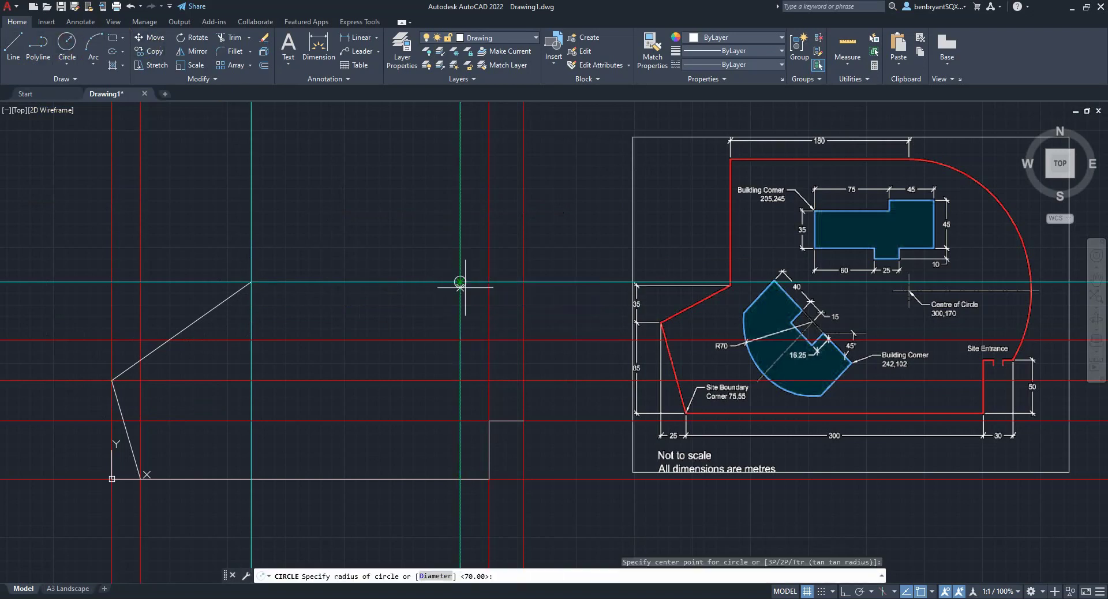
key(Escape)
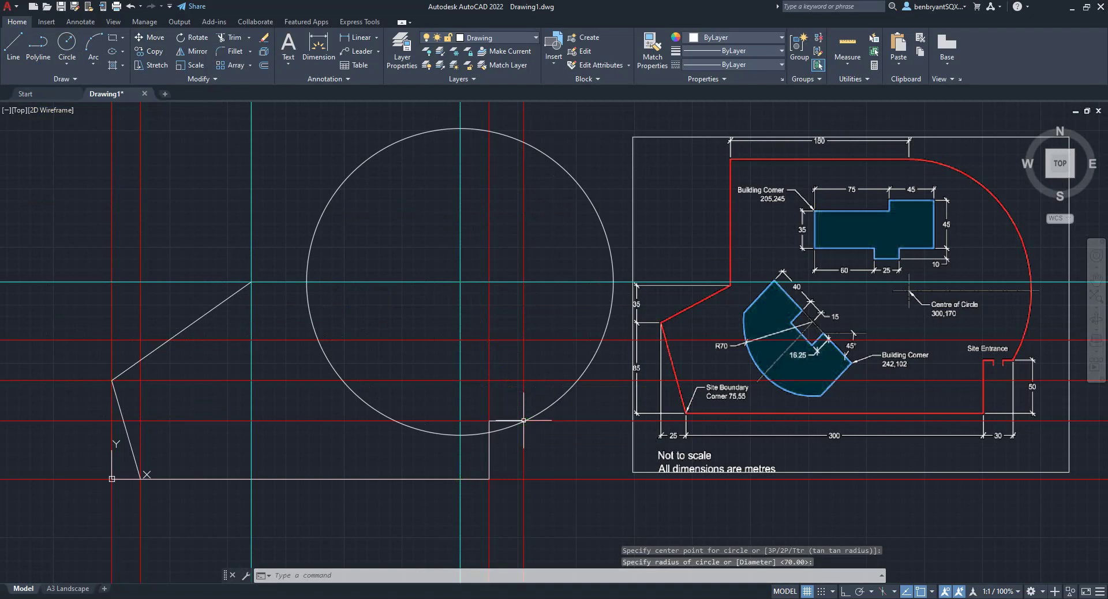
Step: Draw boundary lines from the circle's top to the left vertical cyan line and down it to the uppermost red horizontal construction line
middle_drag(343, 290, 321, 384)
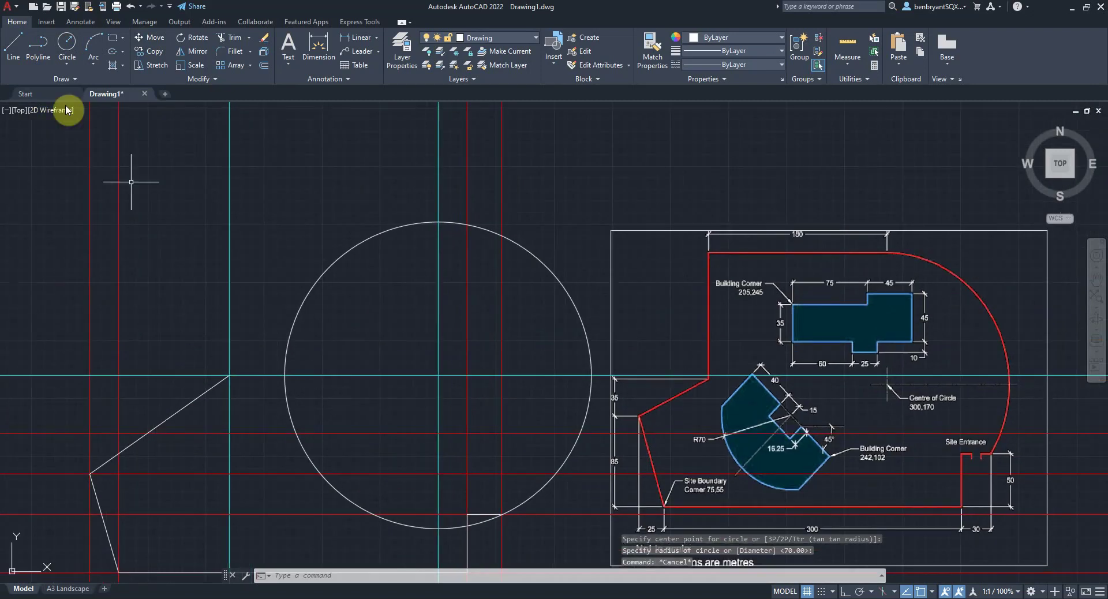
click(13, 46)
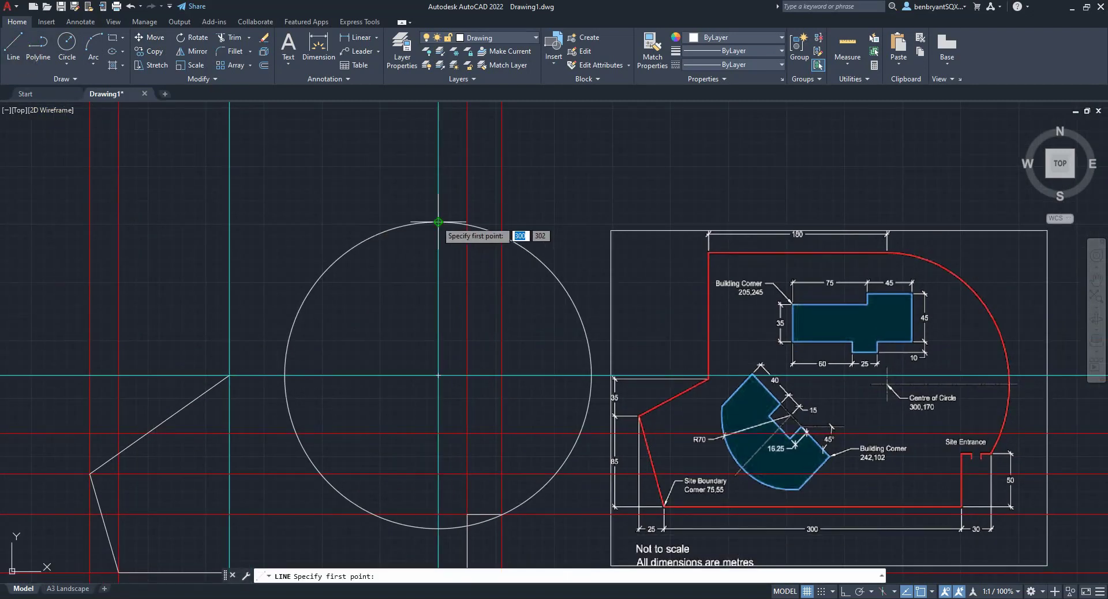
click(439, 222)
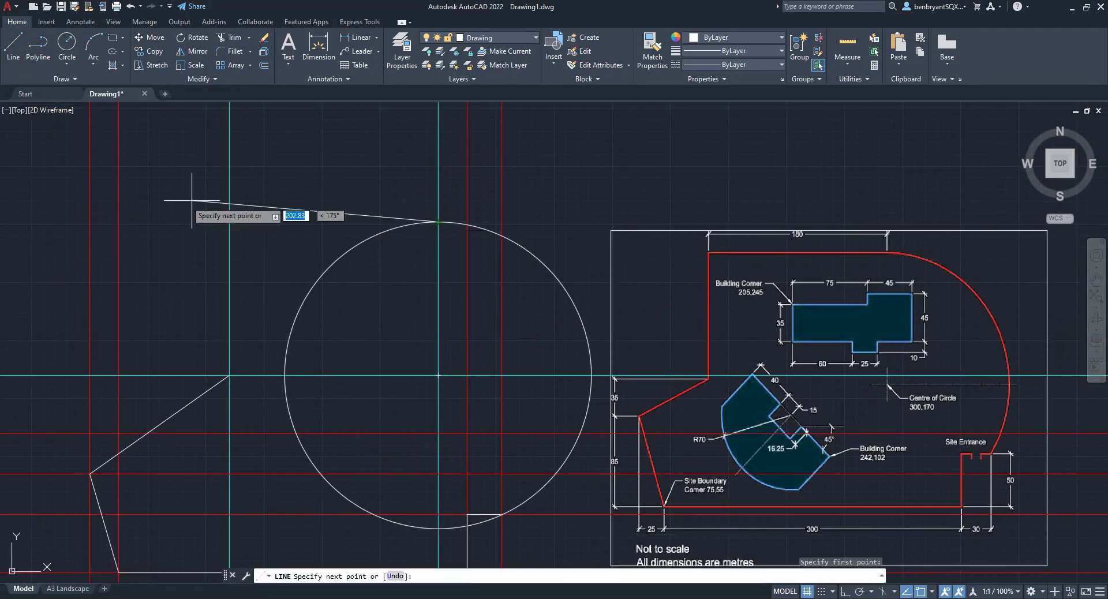
click(230, 222)
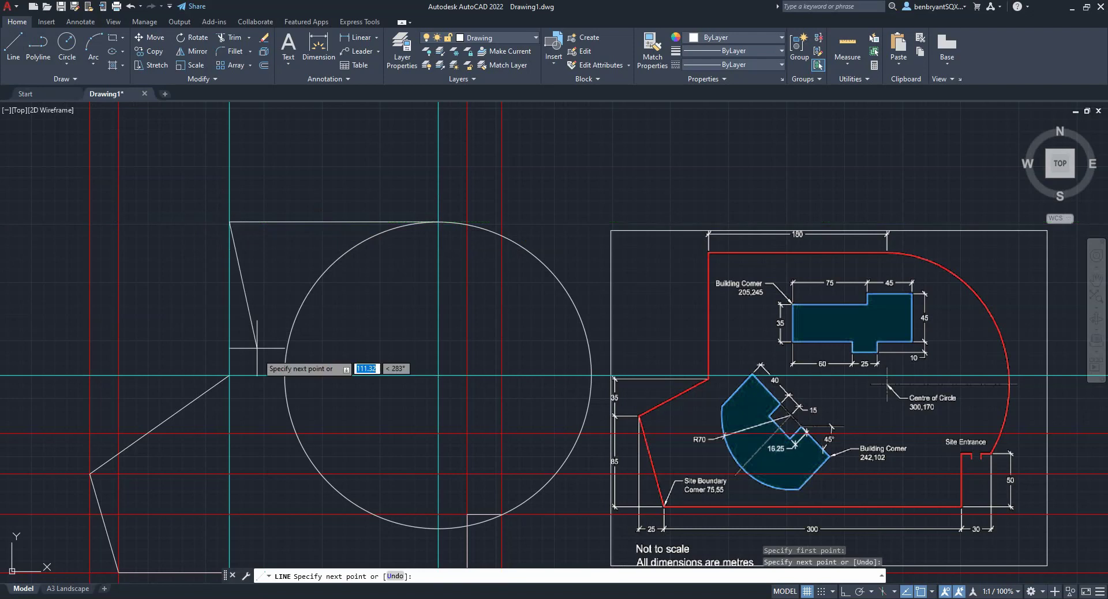
click(229, 375)
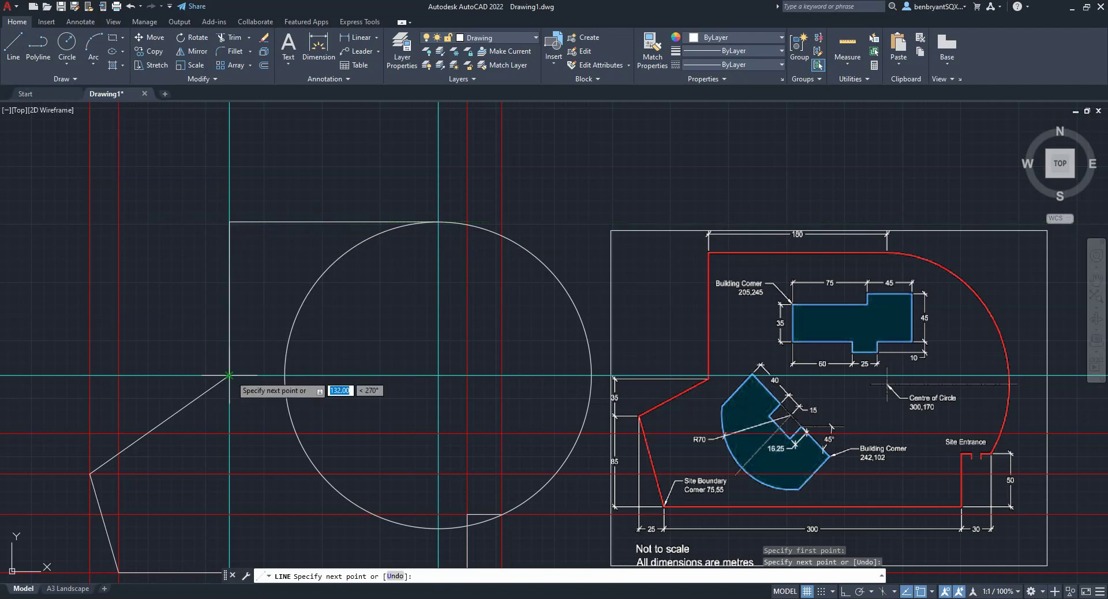
click(229, 433)
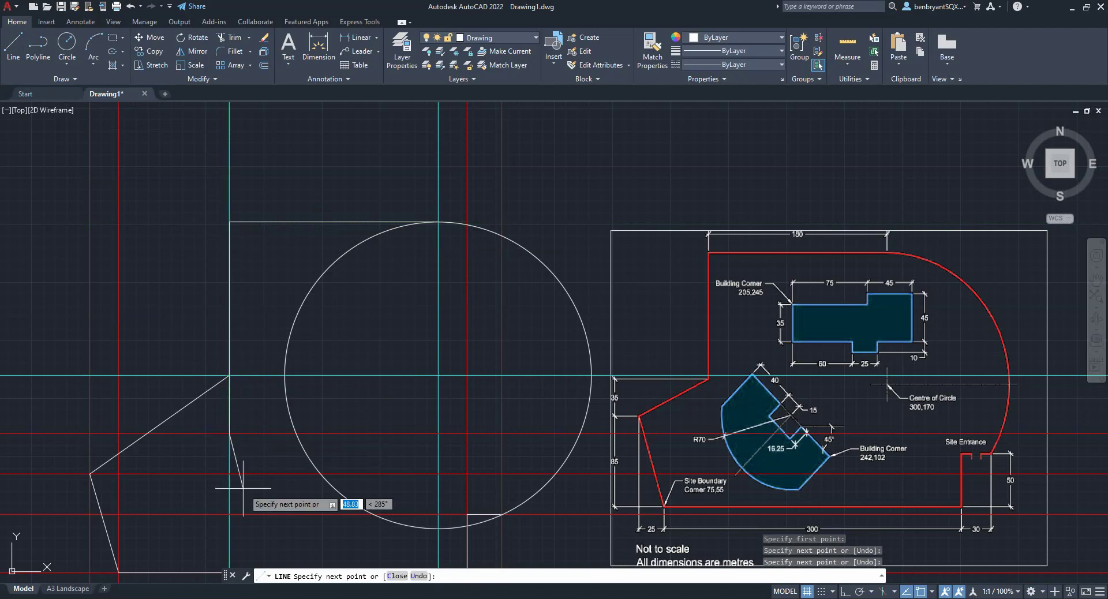
middle_drag(229, 488, 282, 328)
key(Escape)
Step: Stretch the slanted boundary line's upper end down to the lower end of the new vertical boundary line
click(254, 233)
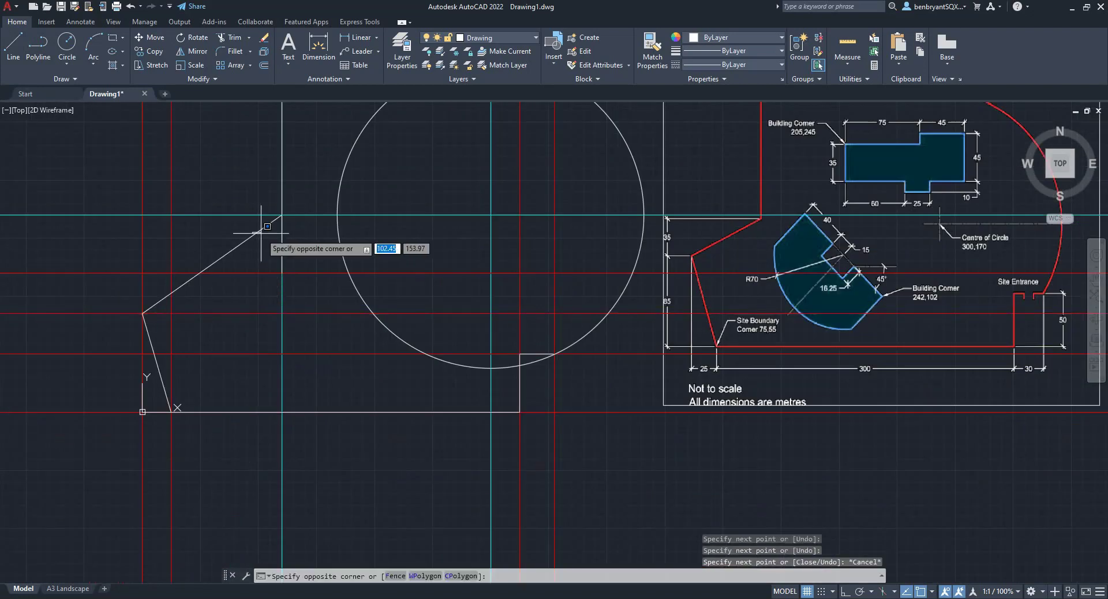
click(258, 229)
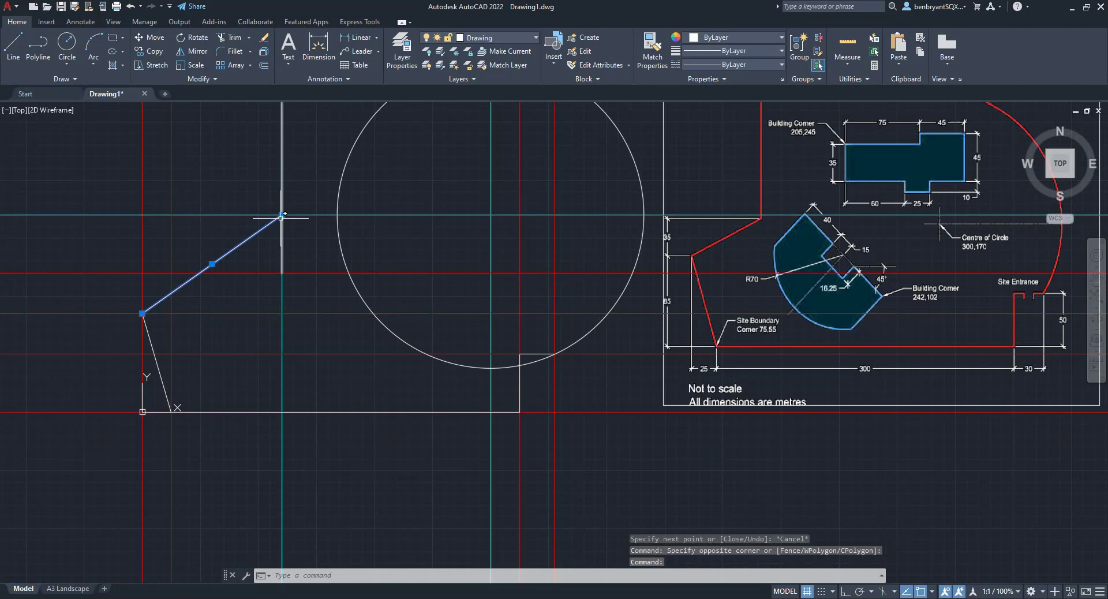
key(Escape)
click(279, 220)
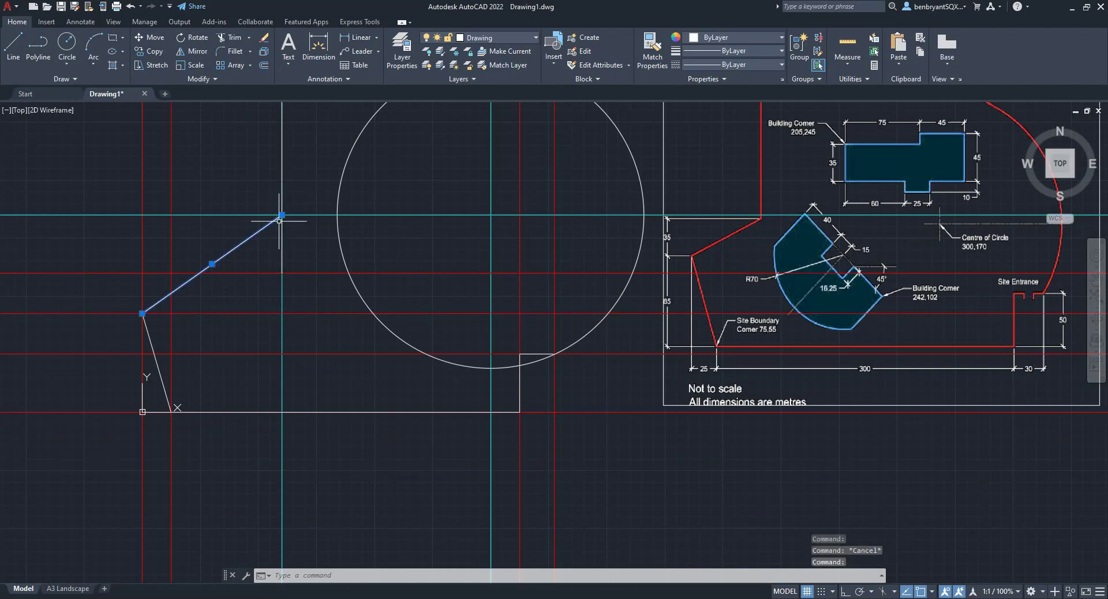
click(282, 214)
click(281, 273)
key(Escape)
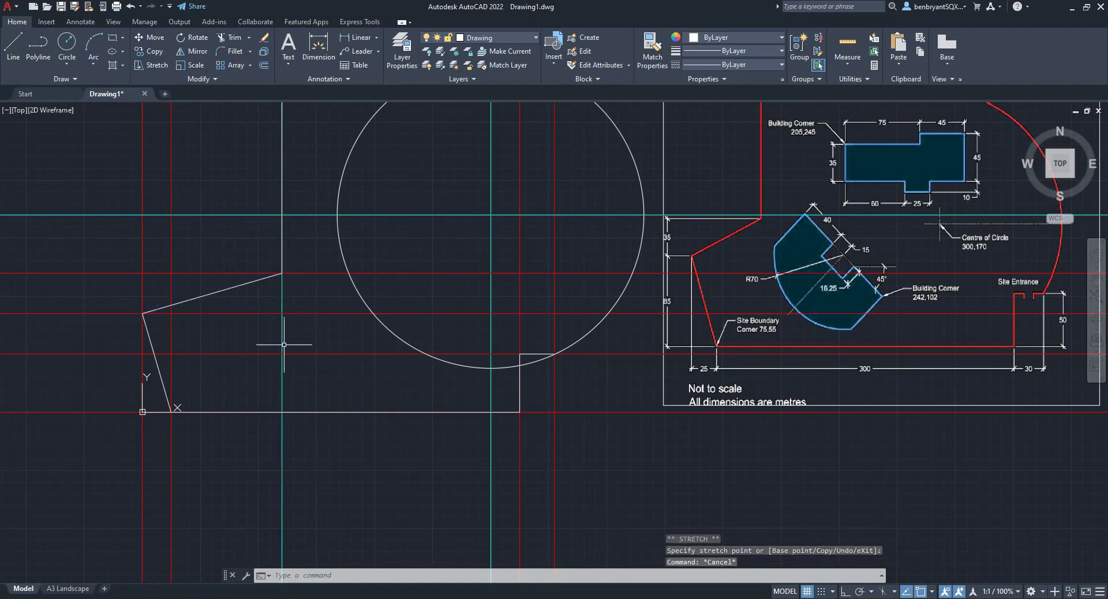
Step: Check the vertical distance between the slanted line's two end levels with a temporary linear dimension, and delete the dimension
click(356, 38)
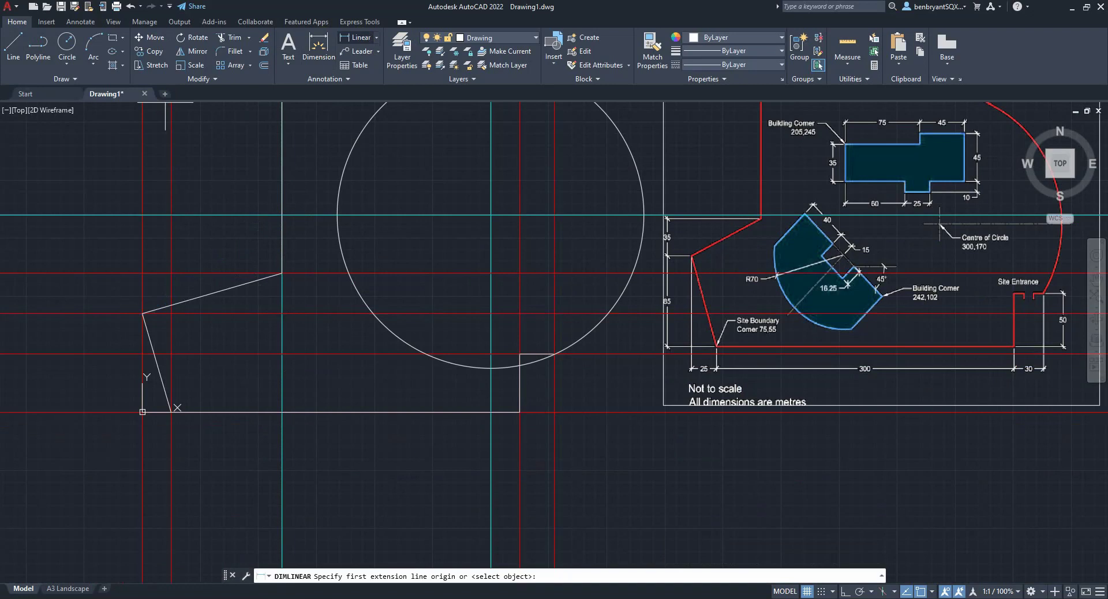
click(143, 313)
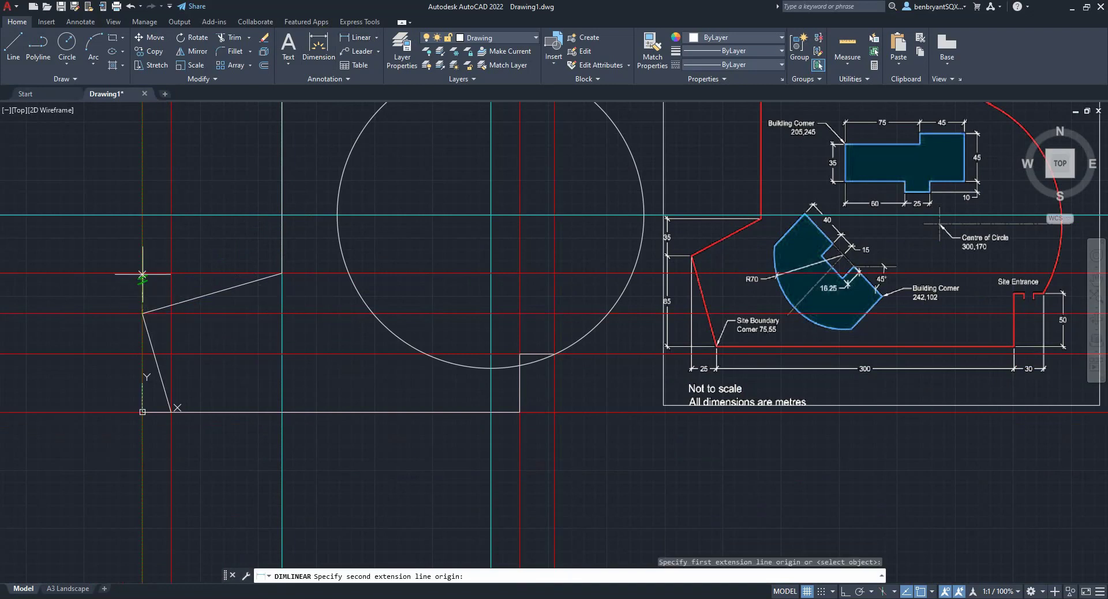
click(143, 272)
key(Escape)
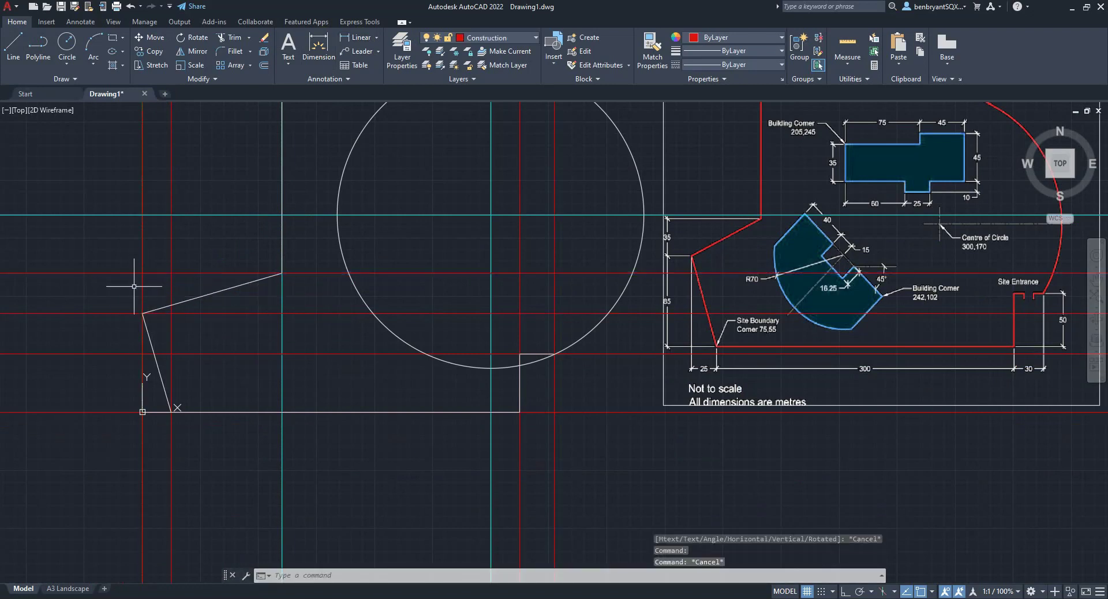
key(Return)
click(142, 314)
click(143, 273)
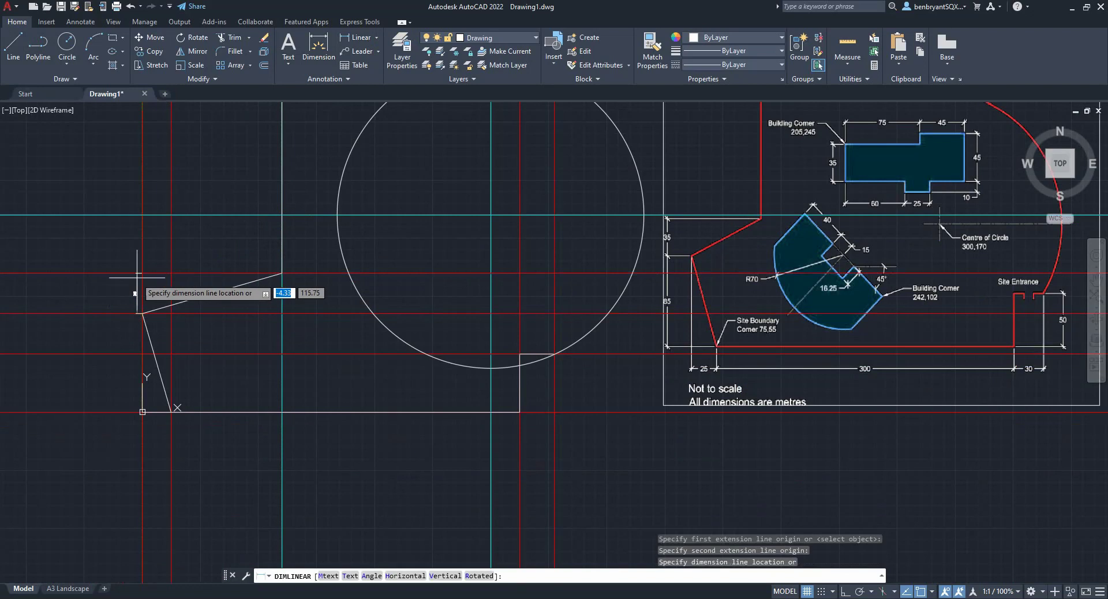
click(138, 286)
scroll(134, 285, up, 5)
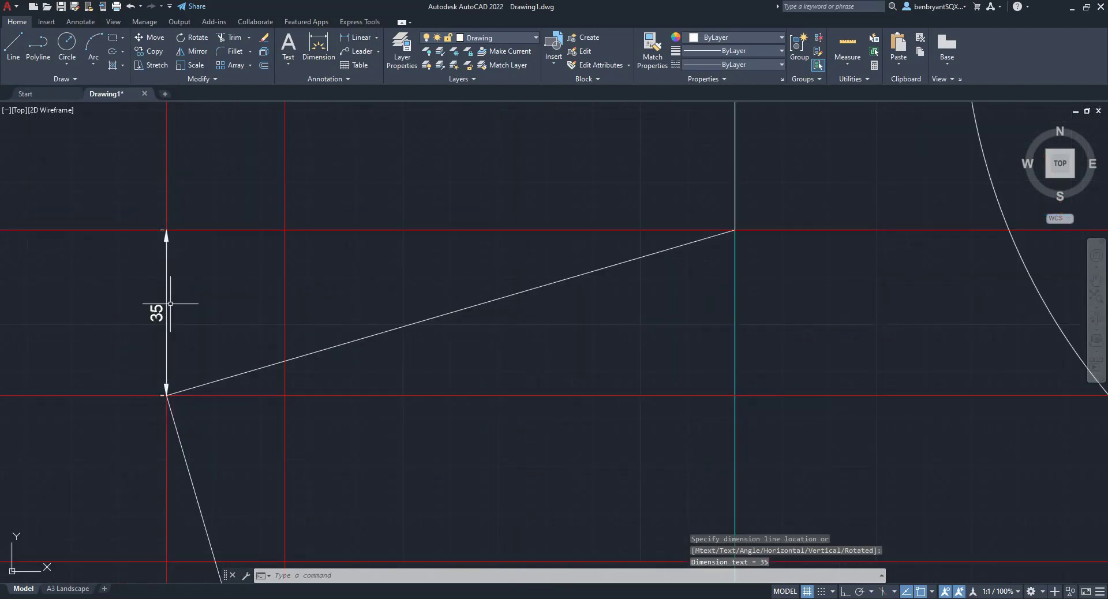
click(166, 298)
key(Delete)
scroll(178, 299, down, 6)
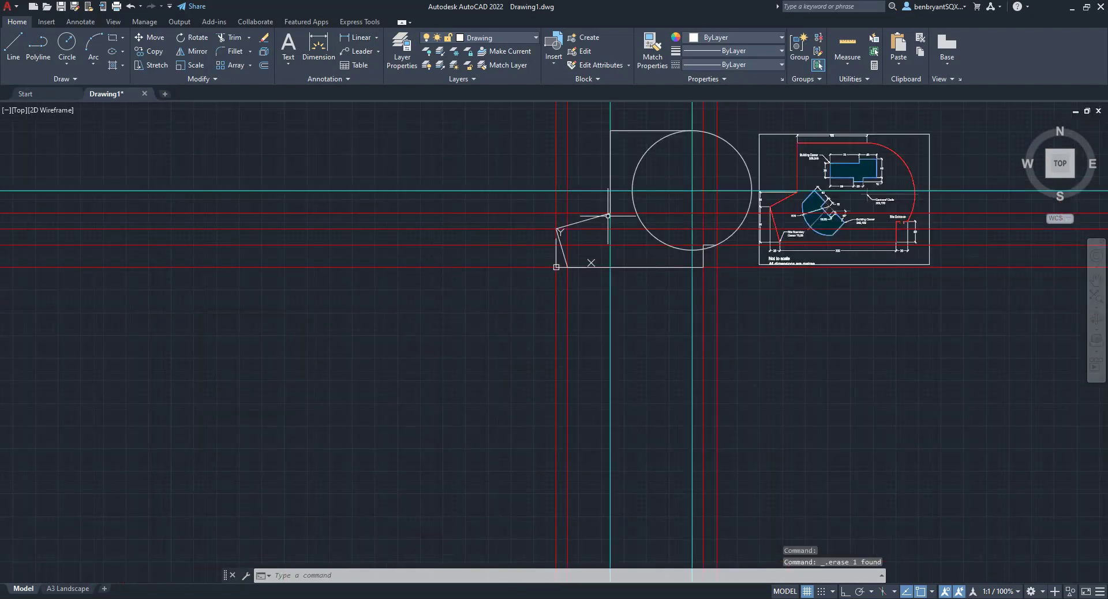
Step: Turn off the Construction and vision layers
scroll(397, 292, up, 2)
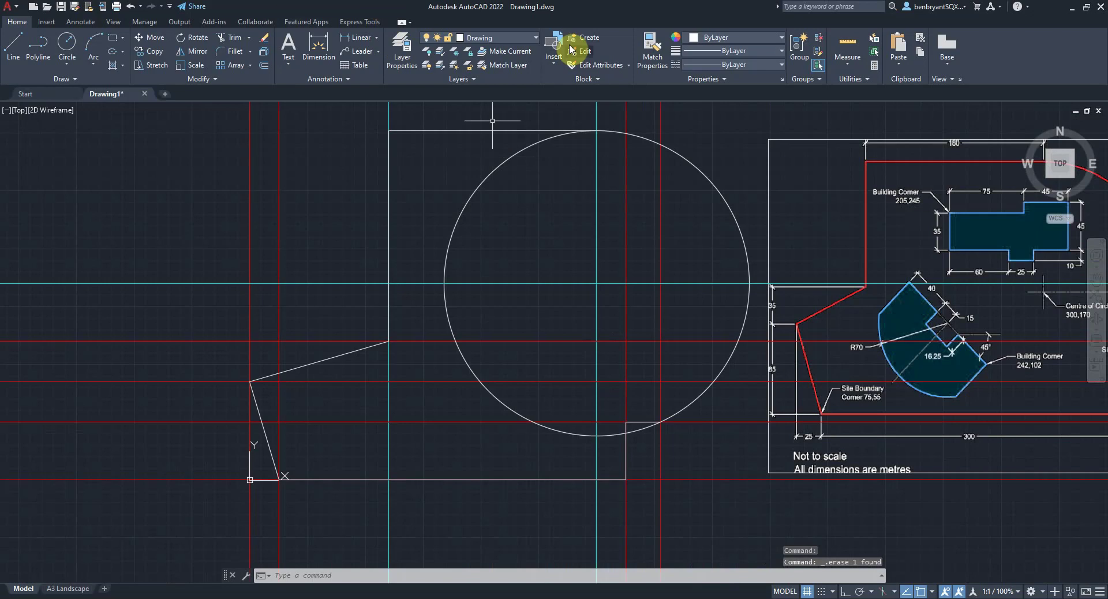
click(497, 37)
click(429, 94)
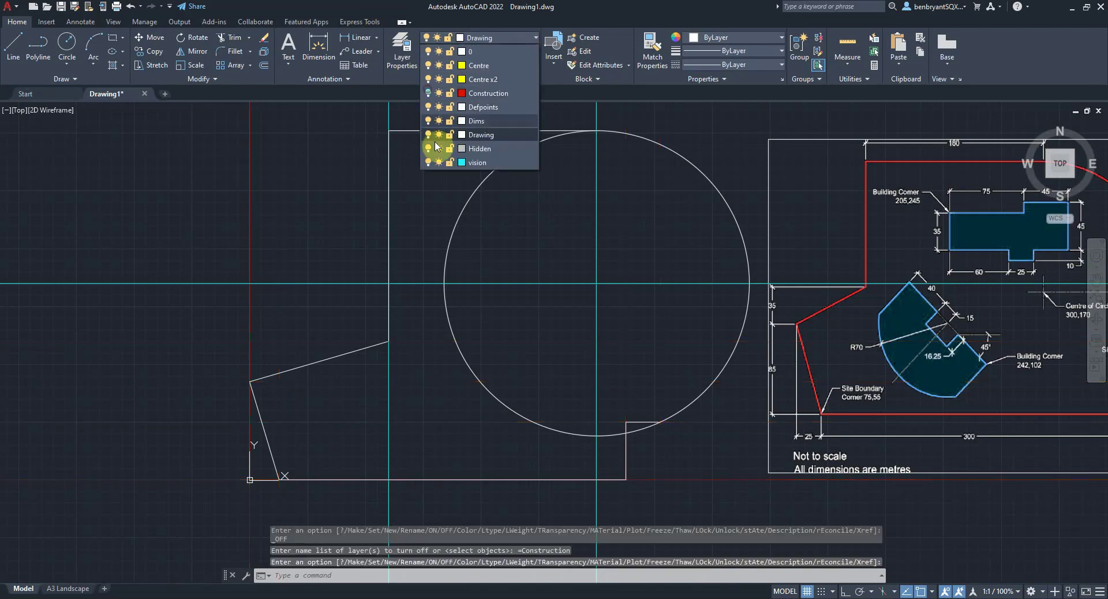
click(429, 163)
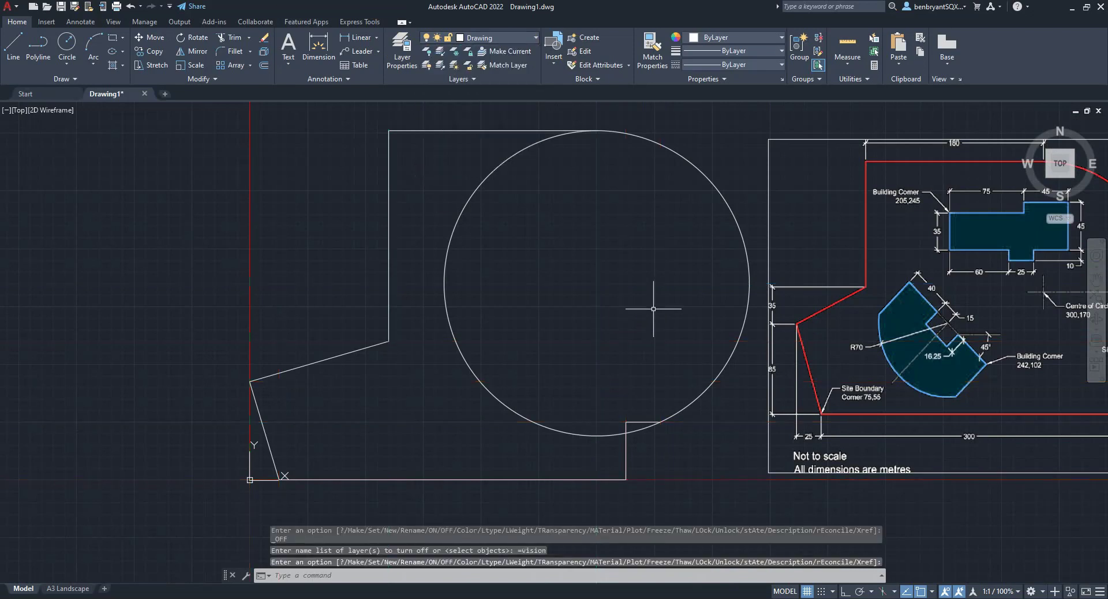
Step: Trim away the circle's inner part and the leftover piece below the 30 m line, keeping only the outer boundary arc
text(tr)
key(Return)
mouse_move(581, 275)
mouse_down()
mouse_move(427, 453)
mouse_move(442, 437)
mouse_up()
click(665, 450)
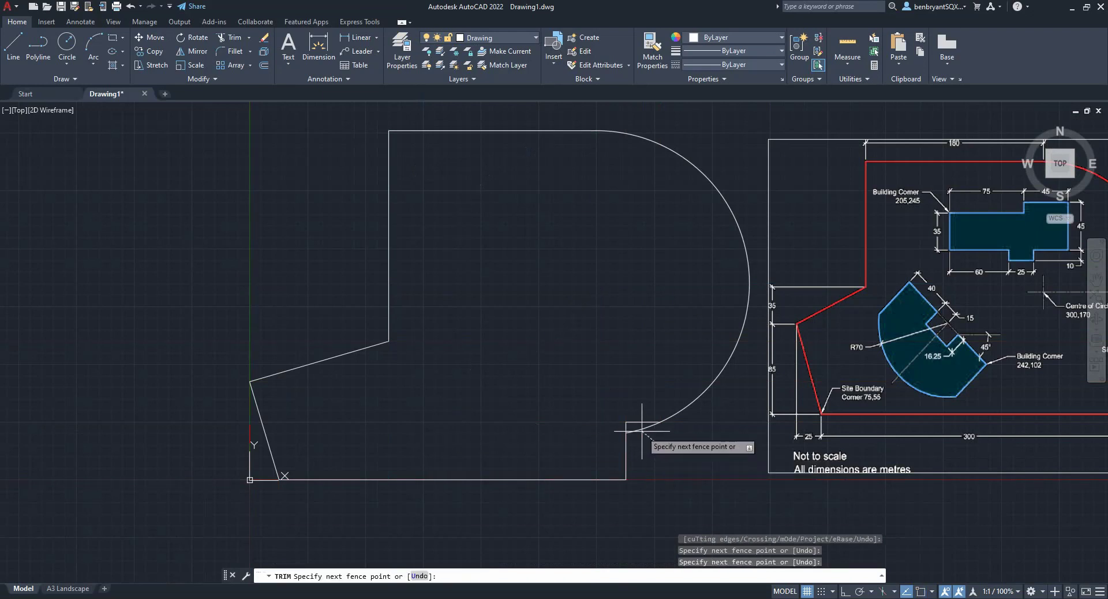
key(Return)
key(Escape)
Step: Turn the vision layer back on
middle_drag(670, 445, 482, 456)
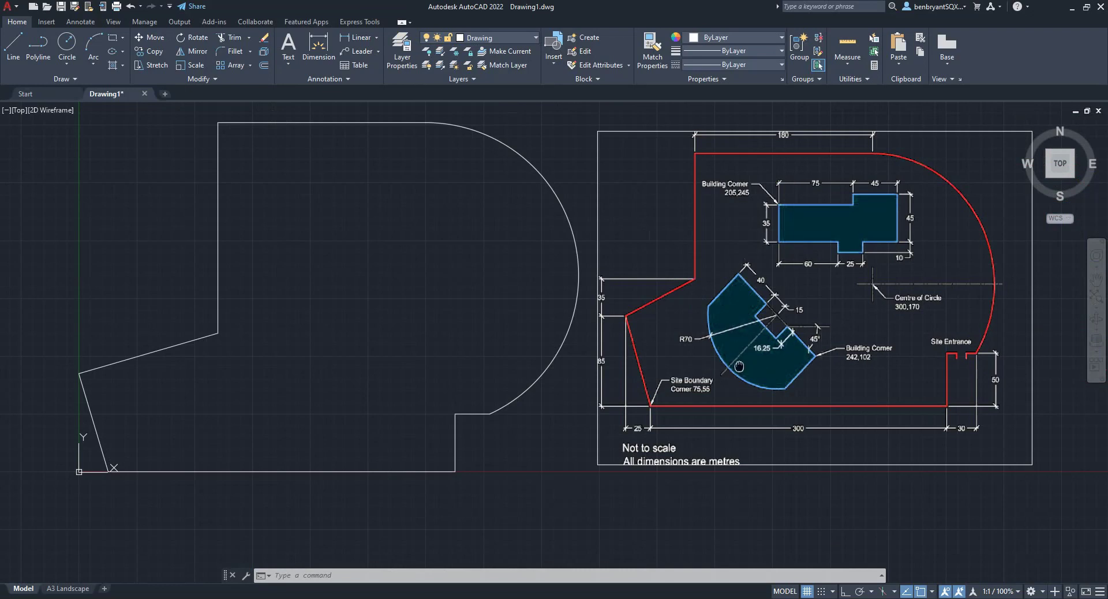
middle_drag(739, 367, 157, 398)
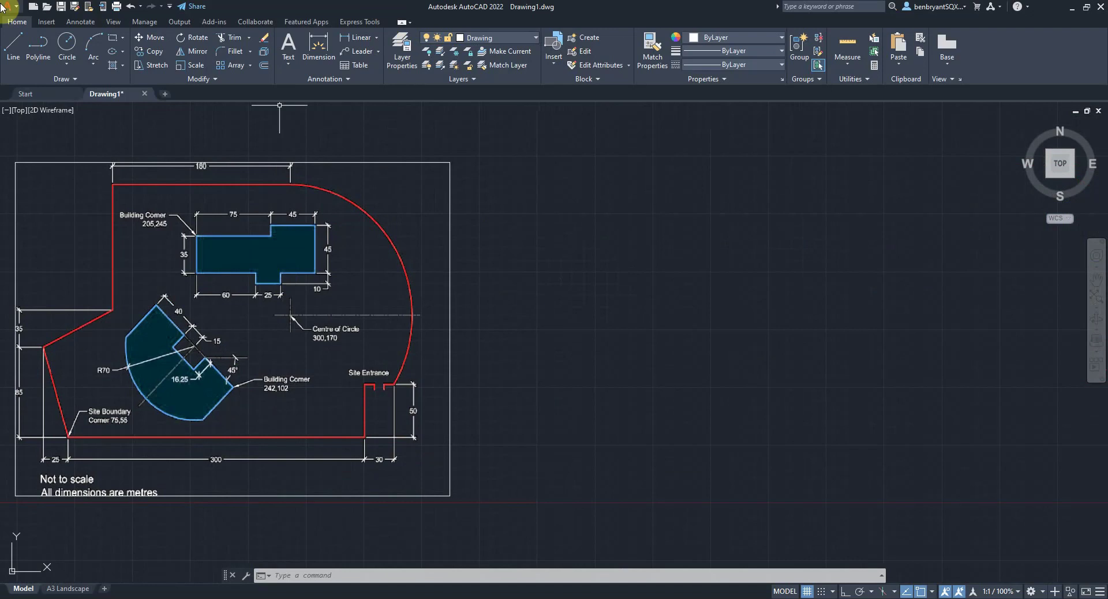
click(474, 39)
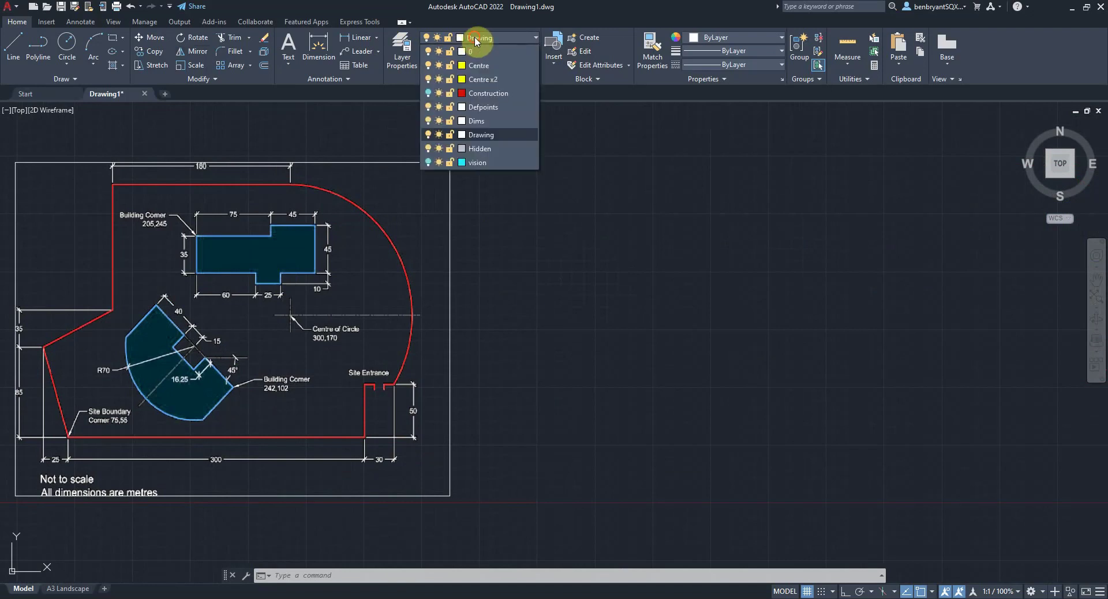
click(475, 38)
click(477, 37)
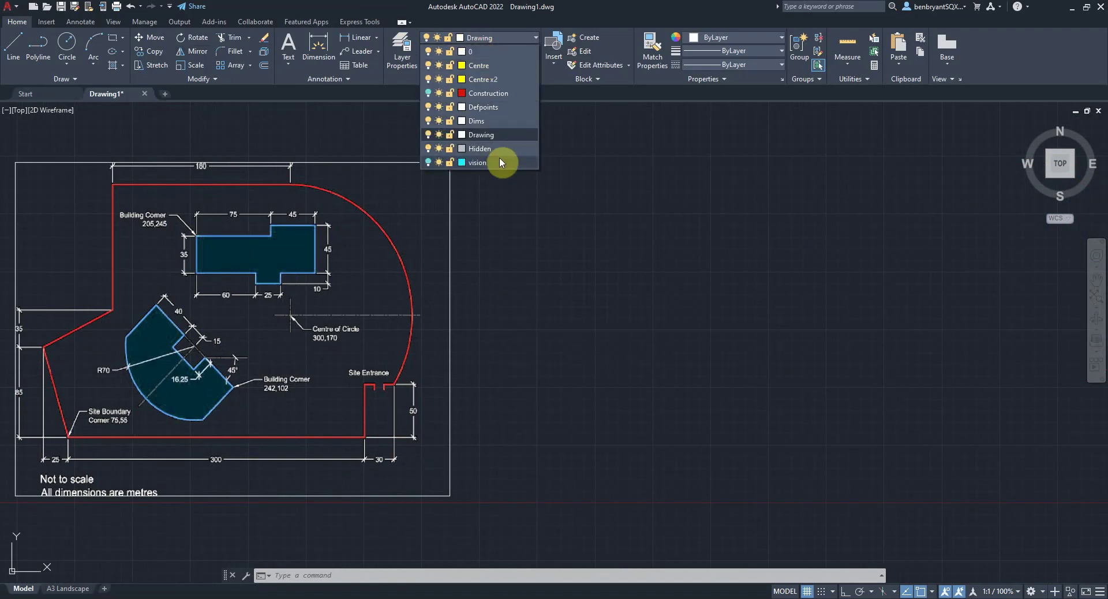
click(428, 162)
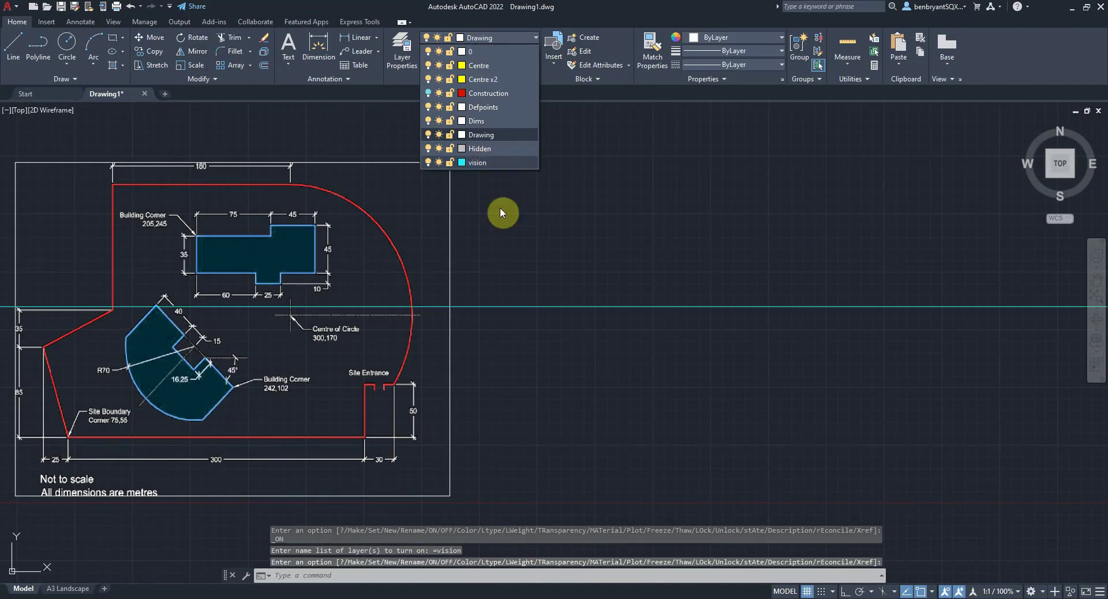
Step: Move the horizontal cyan line through the circle centre to the Construction layer
click(515, 306)
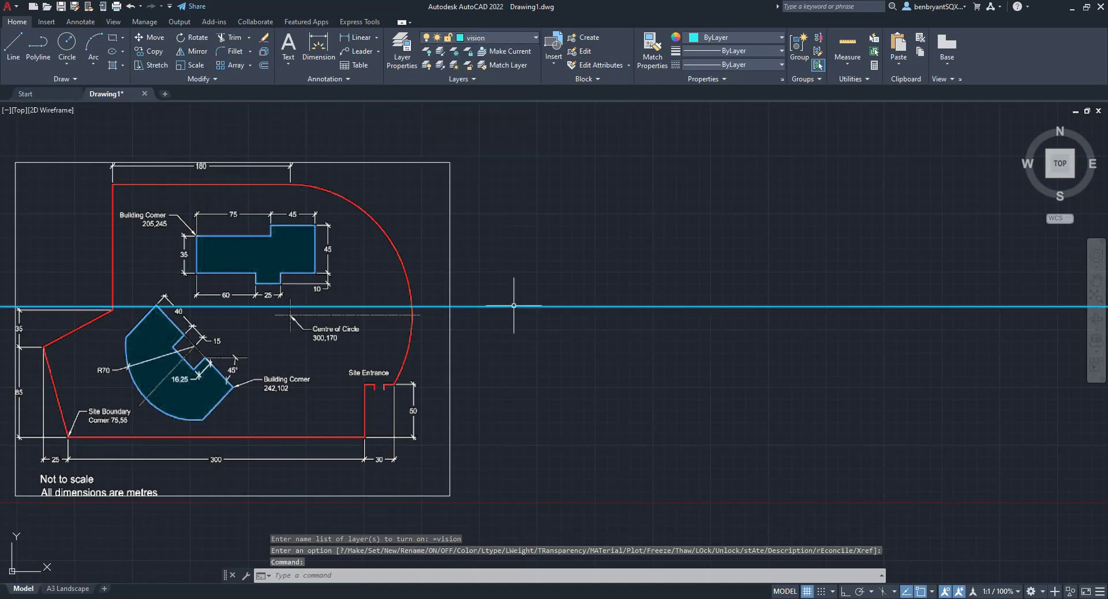
right_click(513, 306)
click(519, 38)
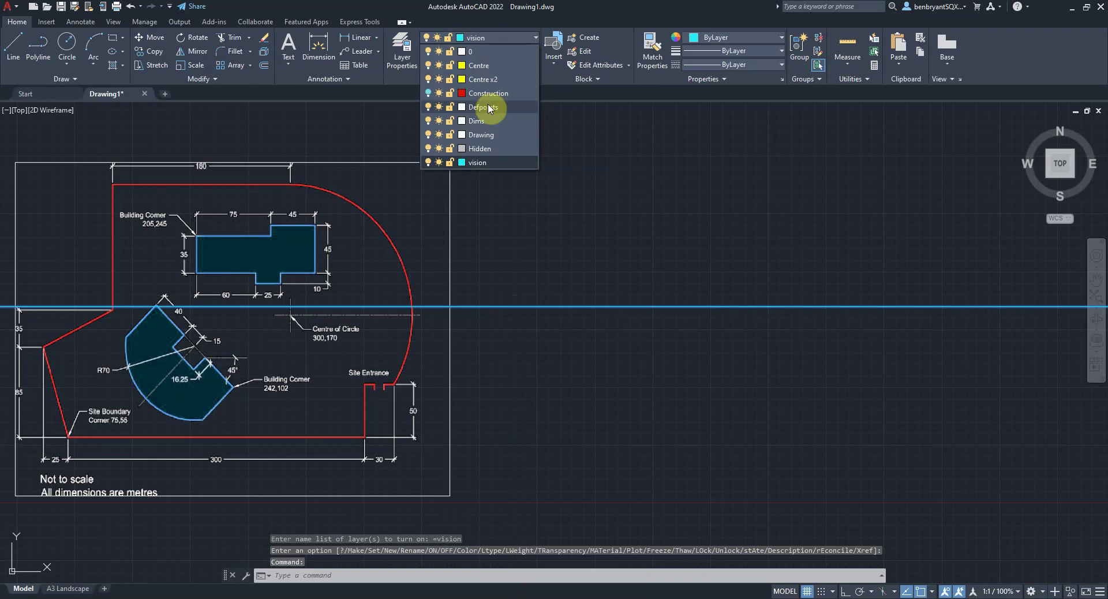
click(488, 94)
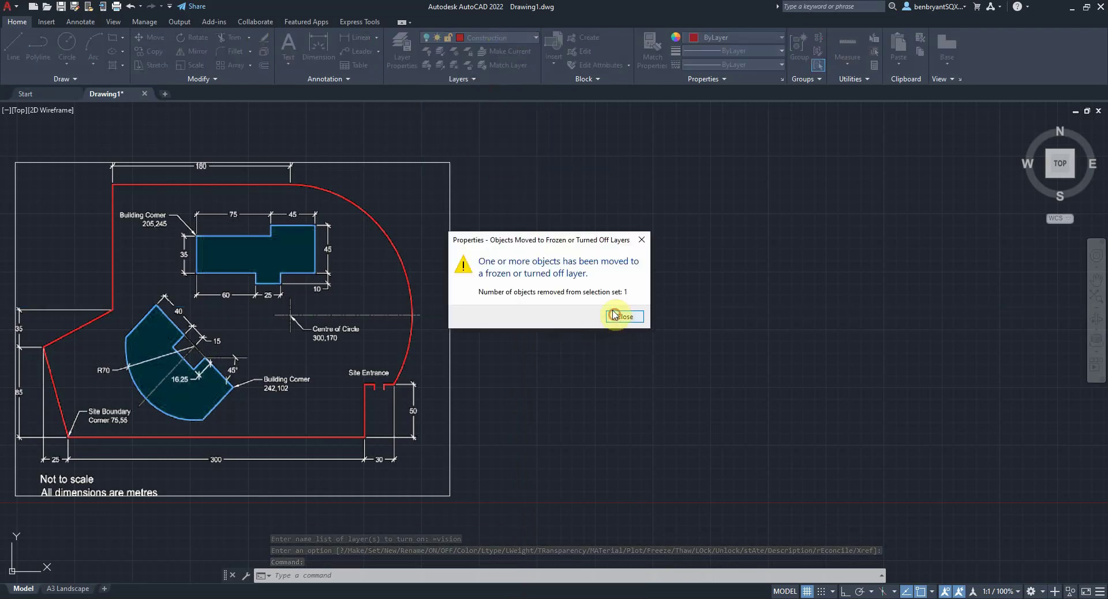
click(614, 315)
key(Escape)
Step: Make vision the current layer and draw crossing vertical and horizontal construction lines in the empty area beside the reference plan
click(494, 38)
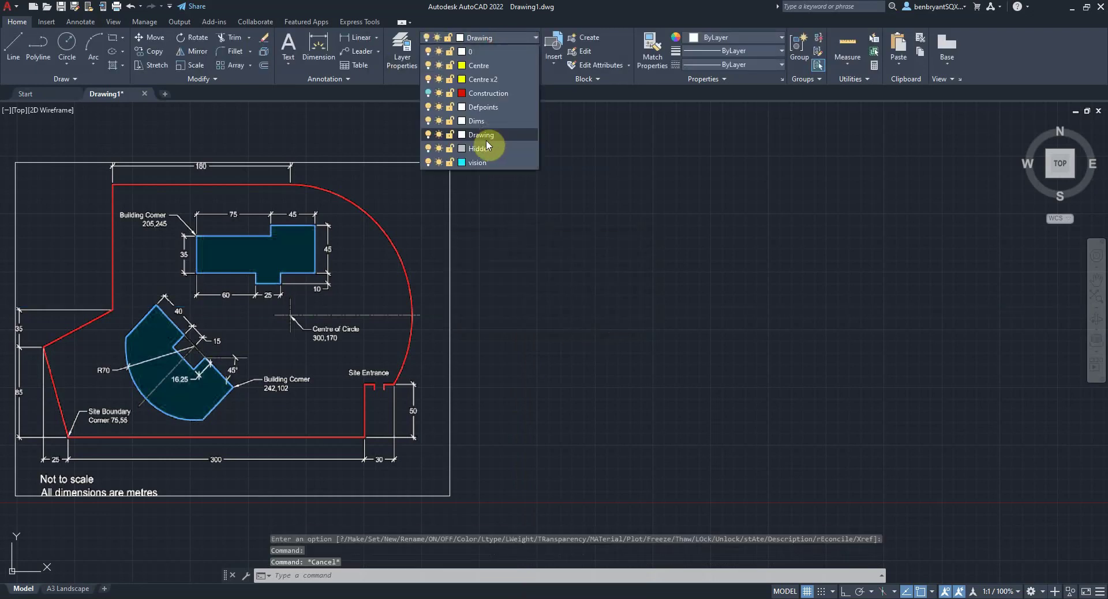
click(478, 162)
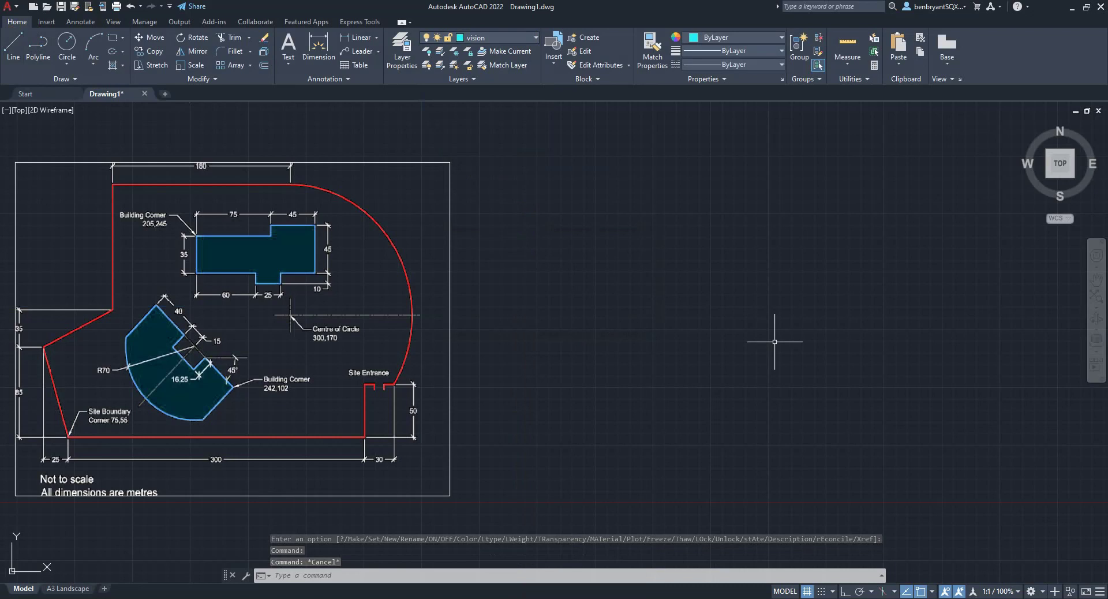
text(xline)
key(Return)
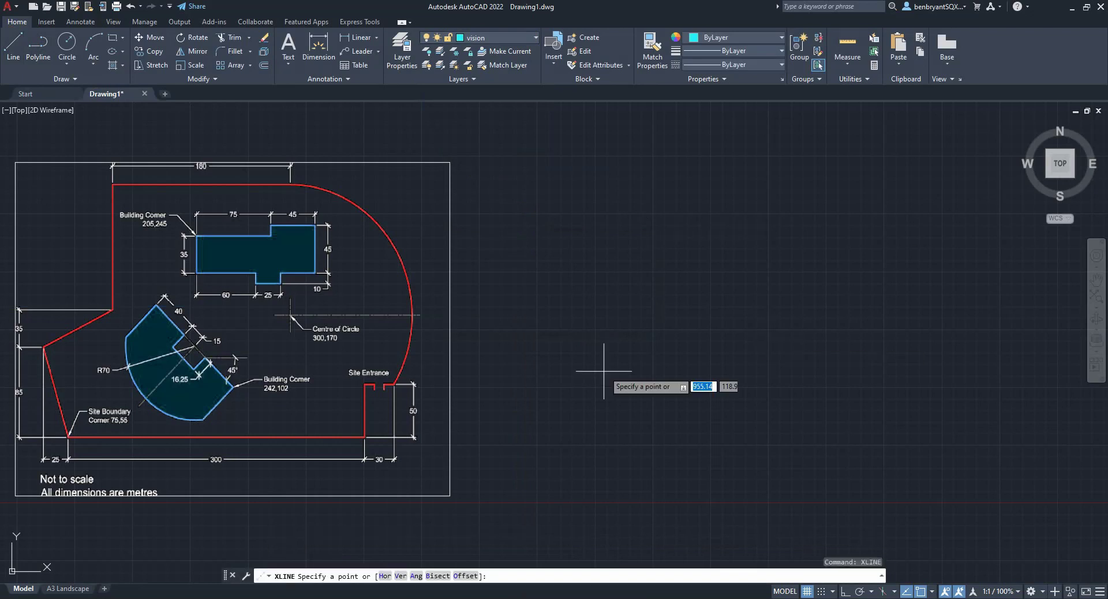
click(600, 293)
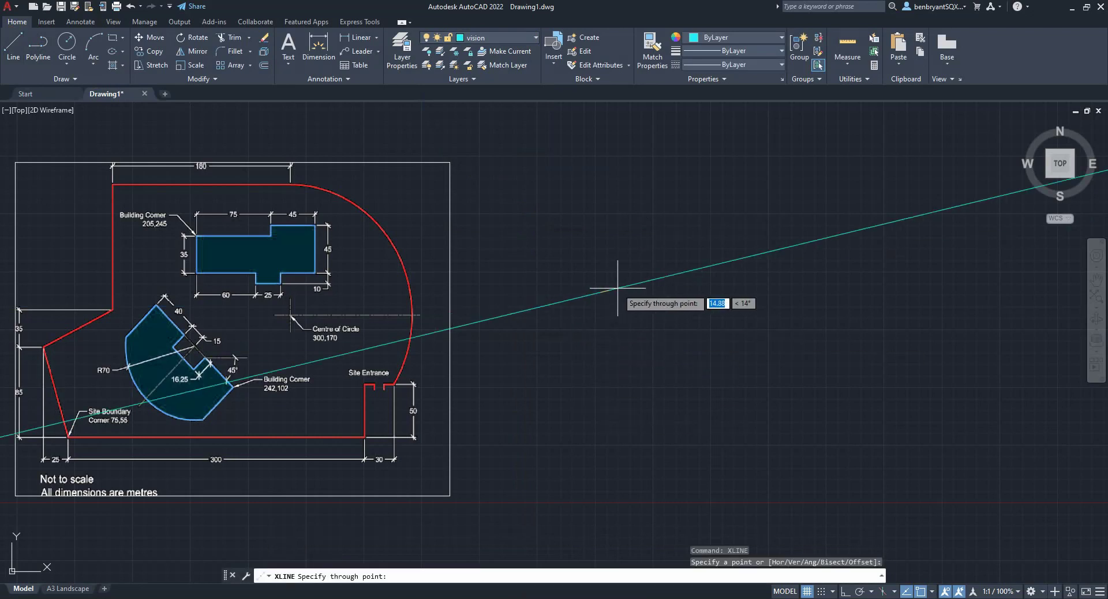
key(F8)
click(609, 263)
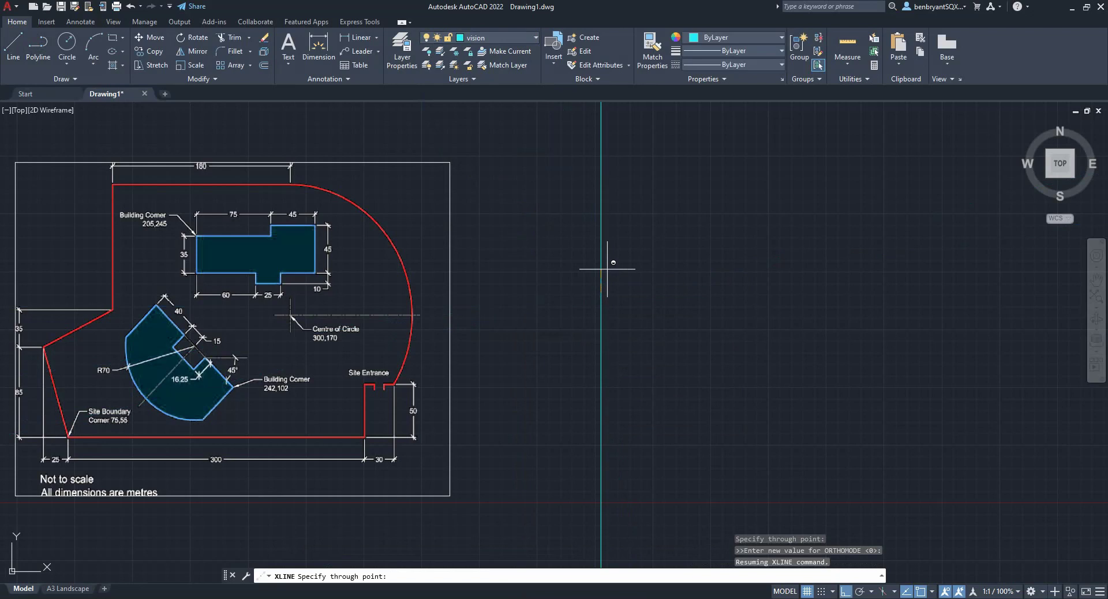
key(F8)
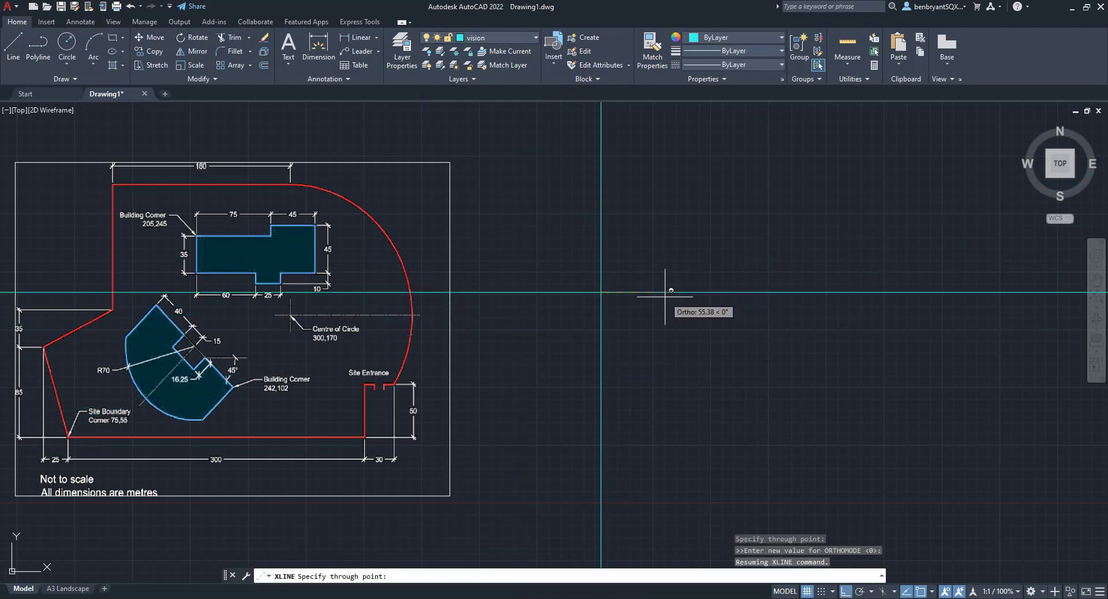
click(665, 293)
key(Escape)
click(642, 296)
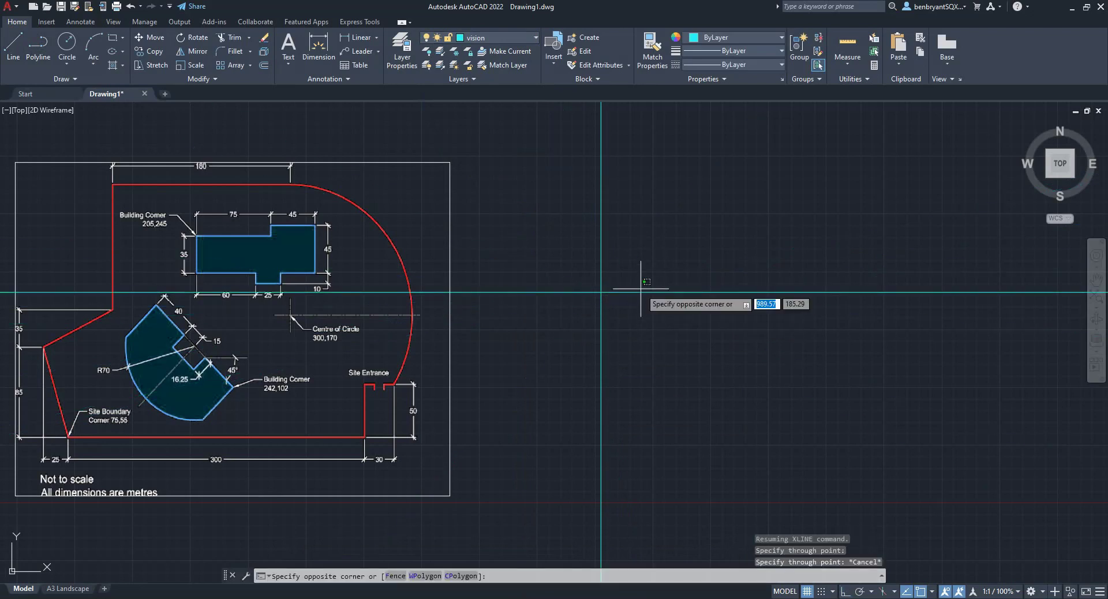
Step: Move the horizontal construction line straight down so it crosses the vertical one below the reference plan's frame
click(638, 291)
click(601, 293)
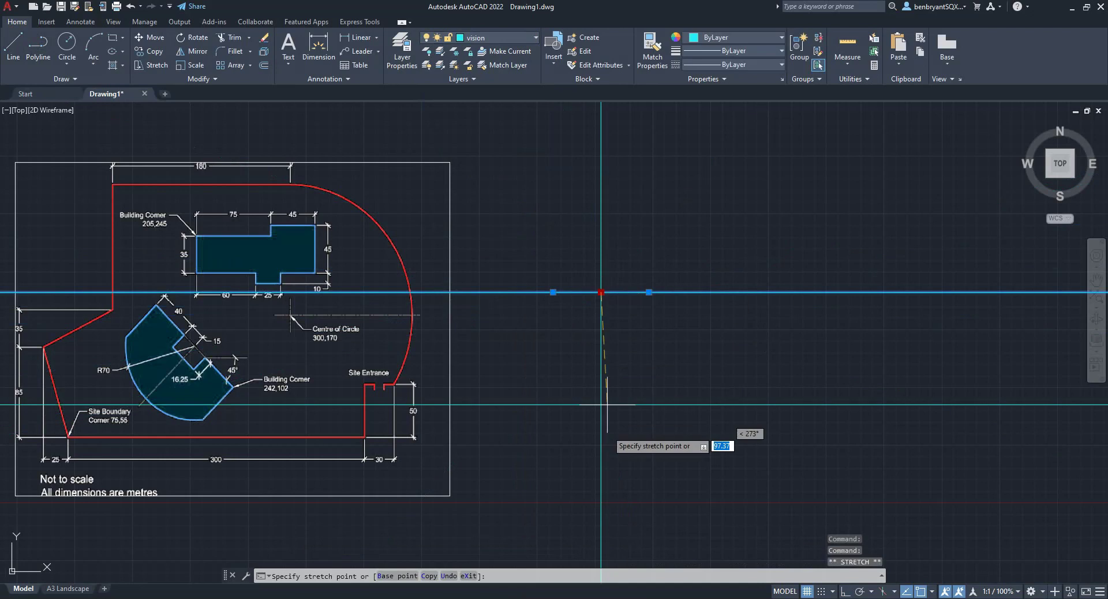
click(601, 523)
key(Escape)
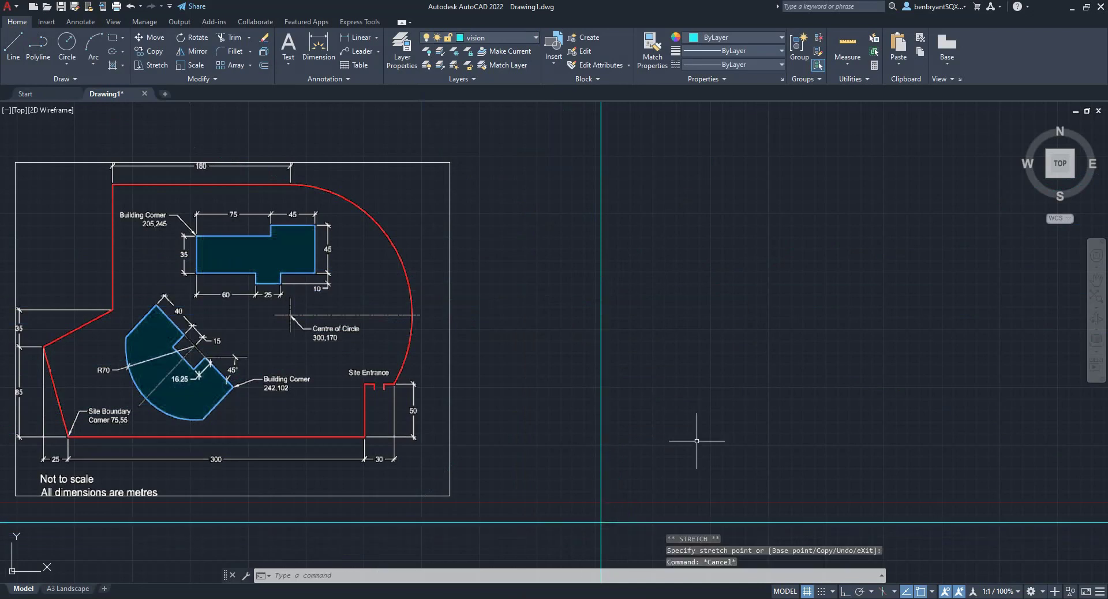
middle_drag(701, 440, 633, 420)
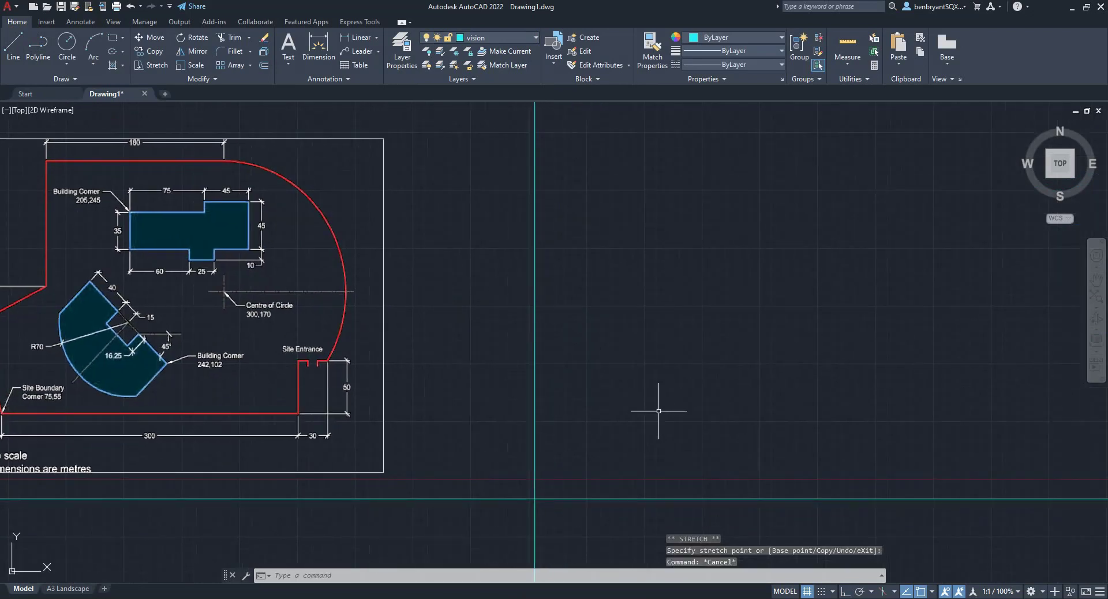
Step: Offset the horizontal construction line 35 m upward
key(BackSpace)
key(BackSpace)
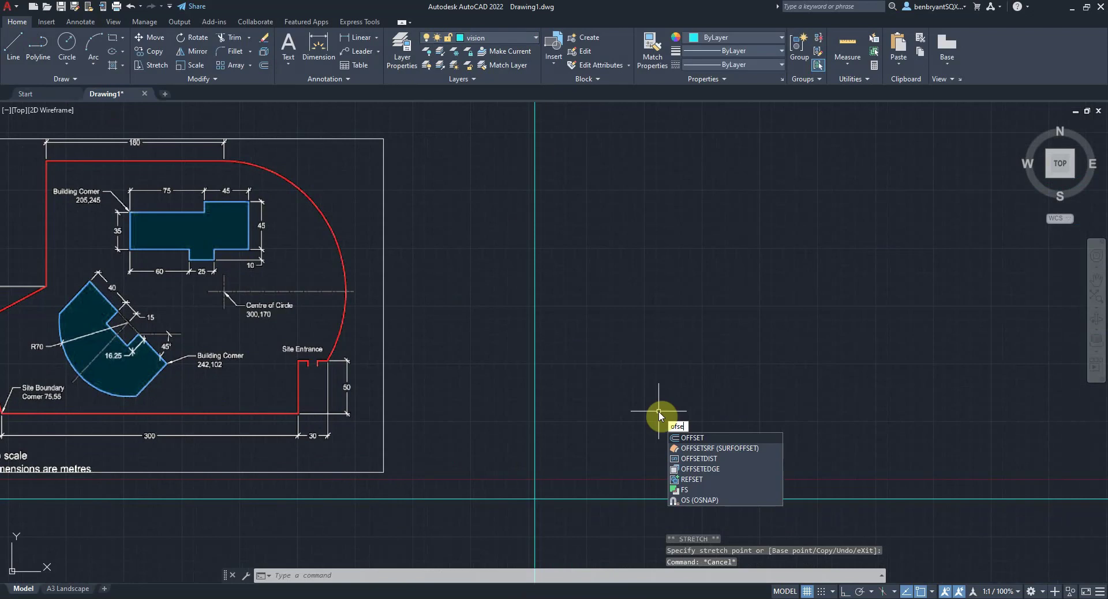
text(e)
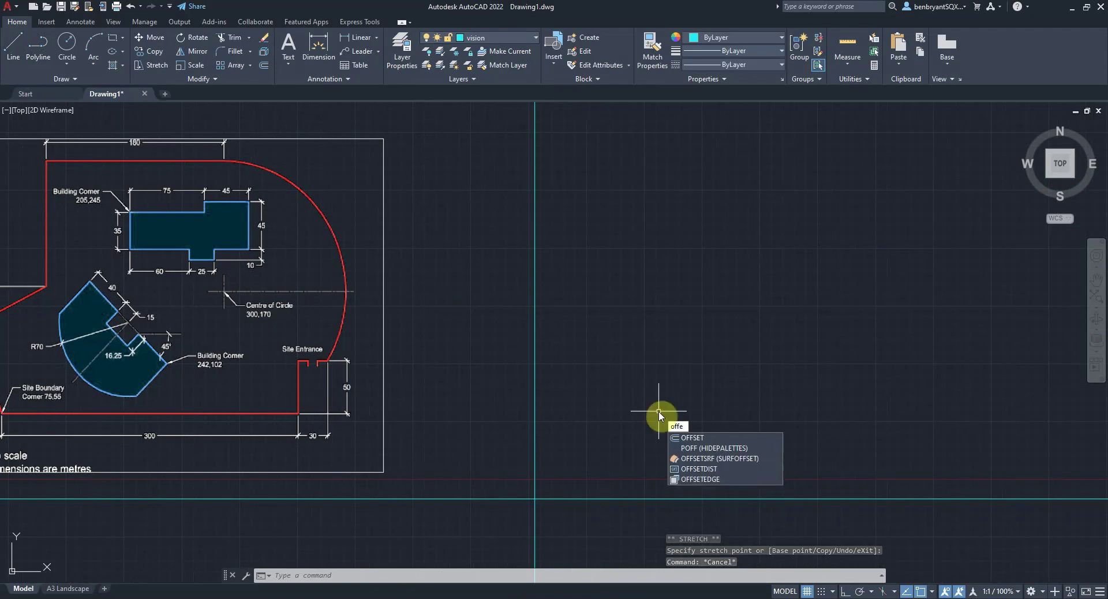
click(765, 438)
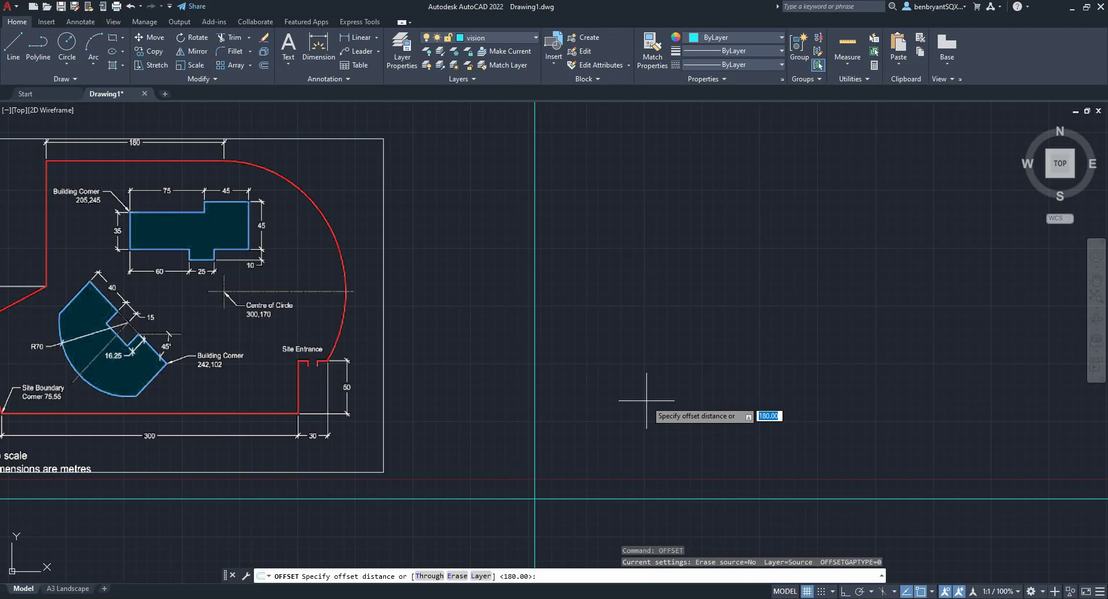
text(35)
key(Return)
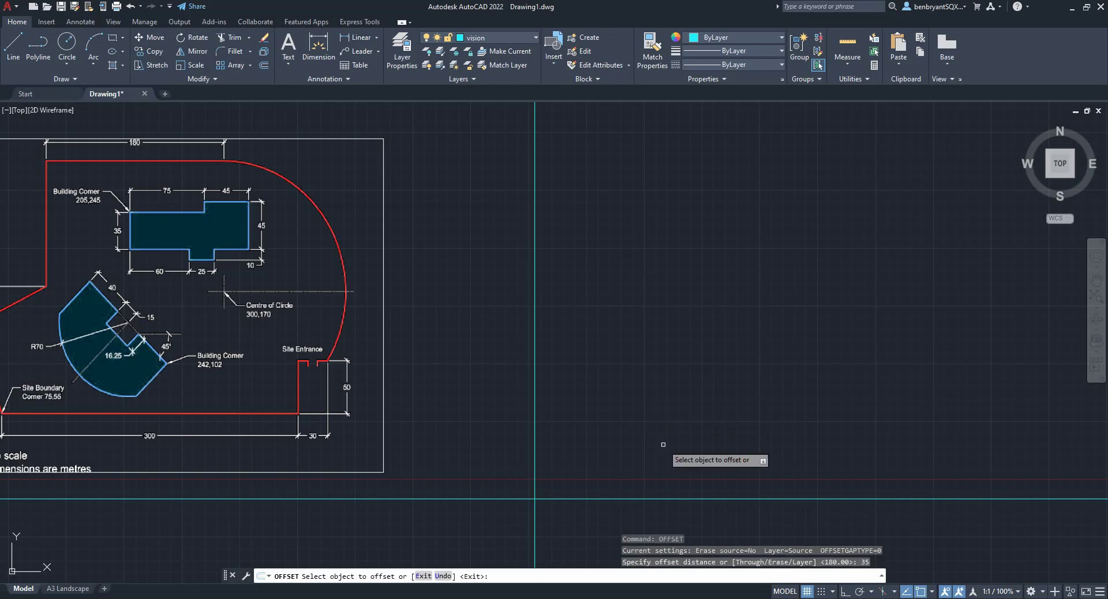
click(643, 498)
click(643, 494)
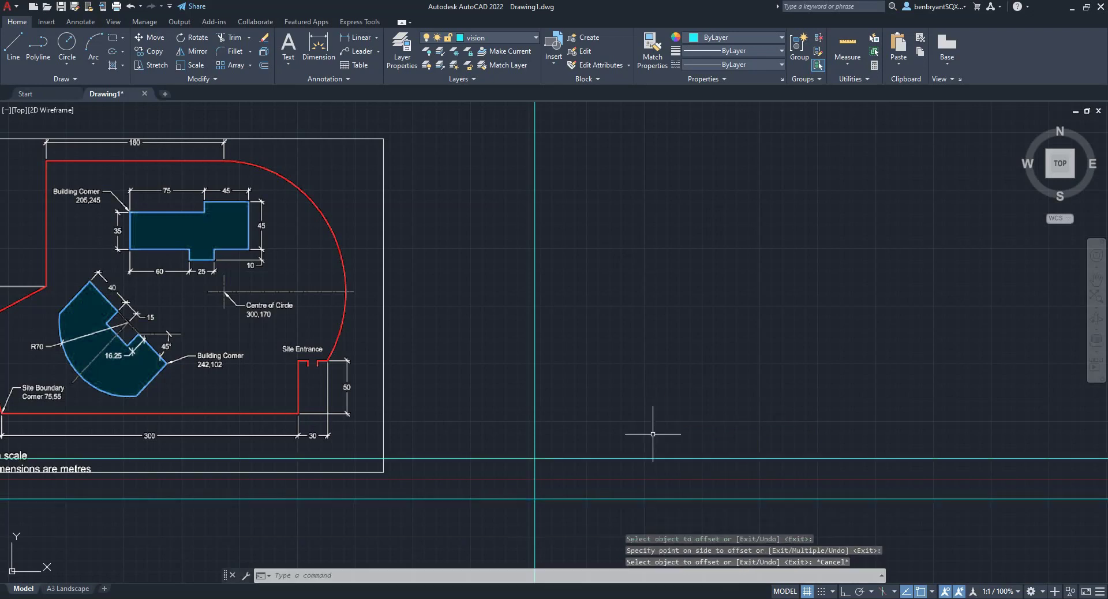
Step: Offset the original horizontal construction line 45 m upward
key(Return)
key(Return)
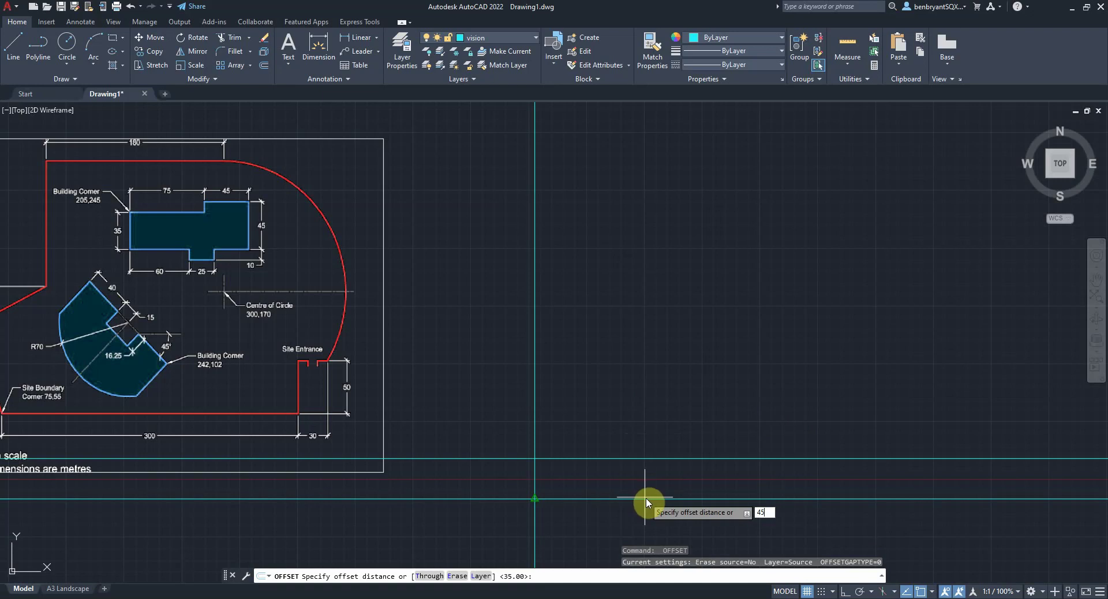
text(45)
key(Return)
click(662, 499)
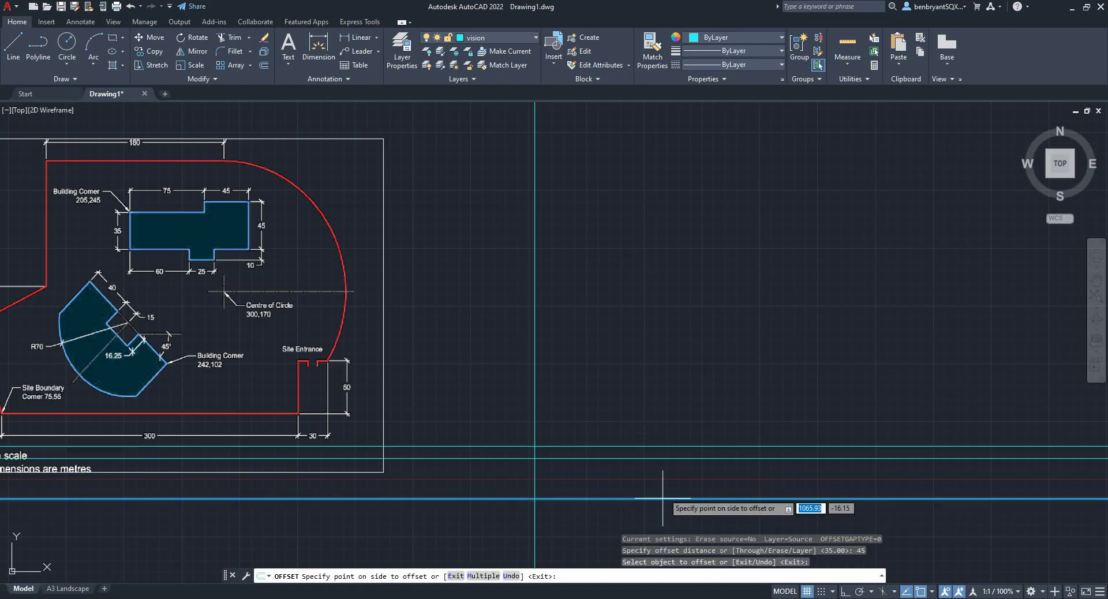
click(669, 438)
key(Escape)
middle_drag(669, 478, 630, 460)
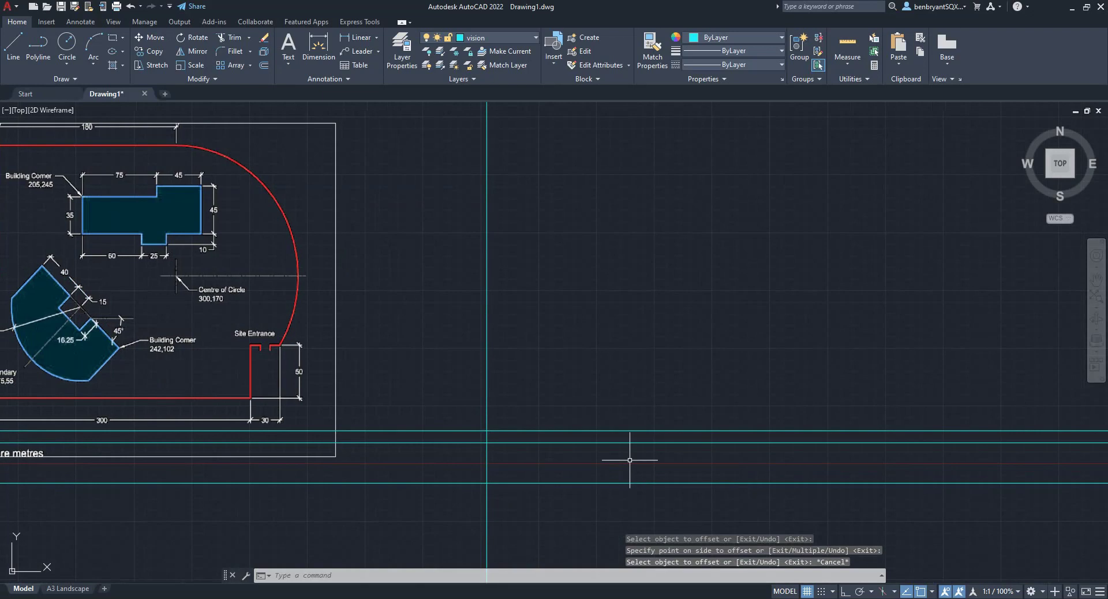
Step: Offset the original horizontal construction line 10 m downward
key(Return)
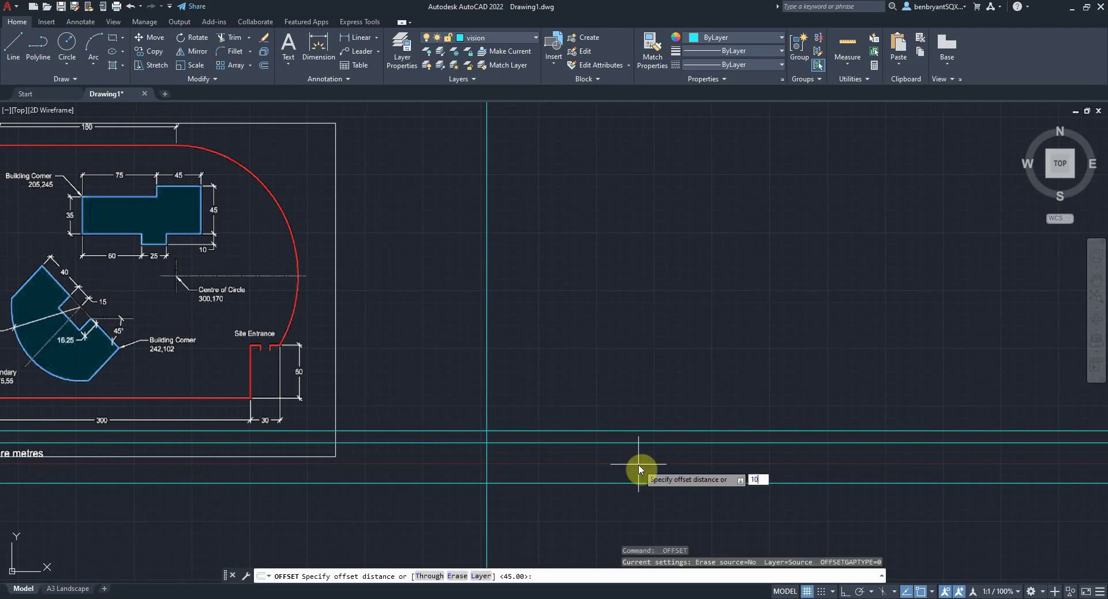
text(10)
key(Return)
click(628, 483)
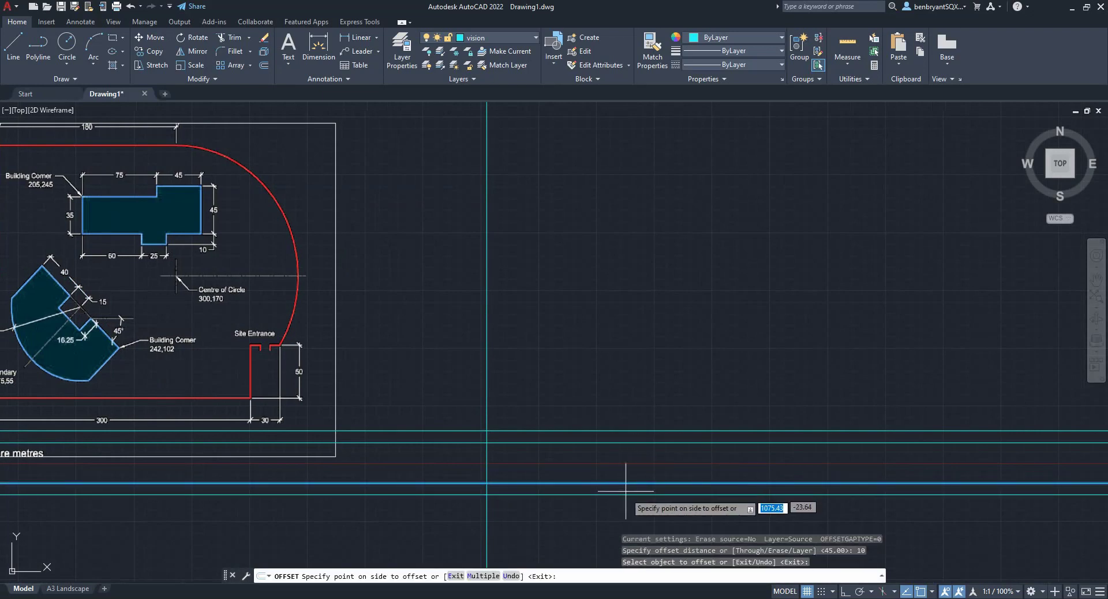
click(626, 491)
key(Escape)
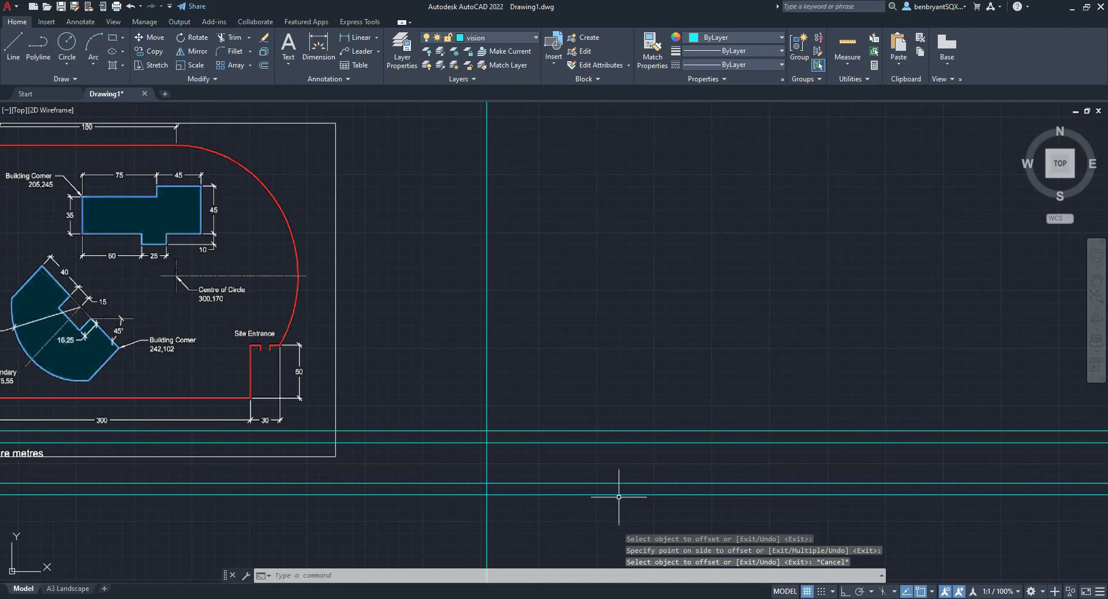
Step: Offset the vertical construction line 50 m to the right
key(Return)
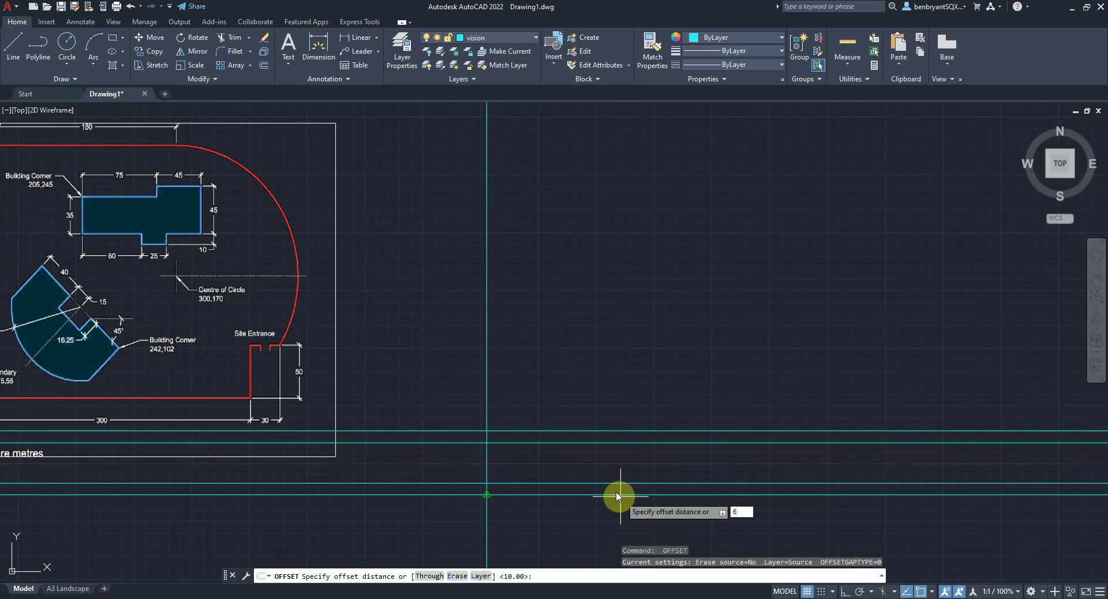
text(50)
key(Return)
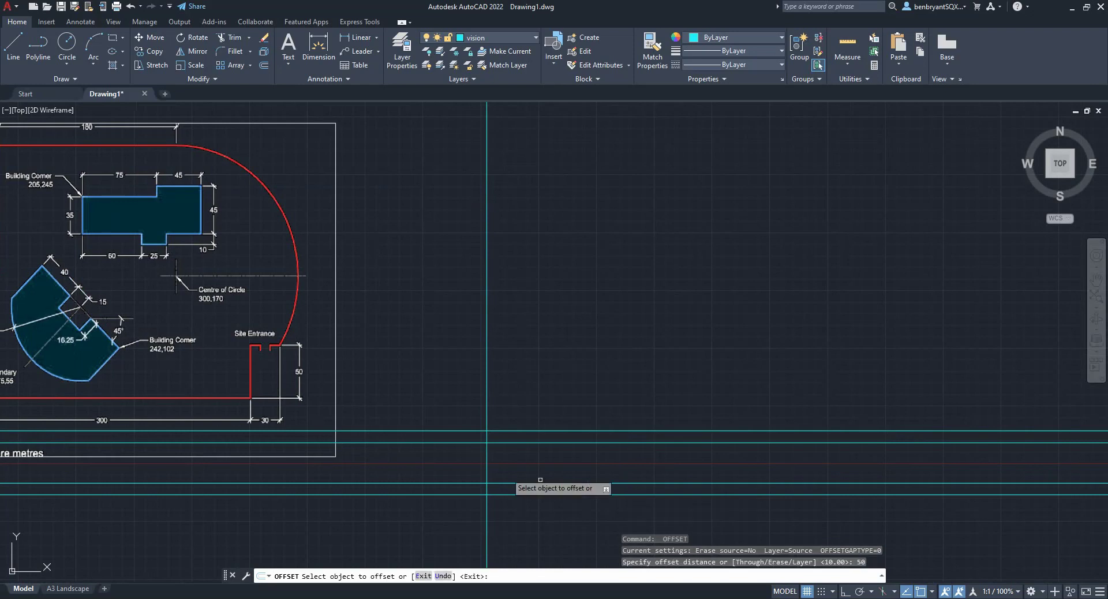
click(489, 513)
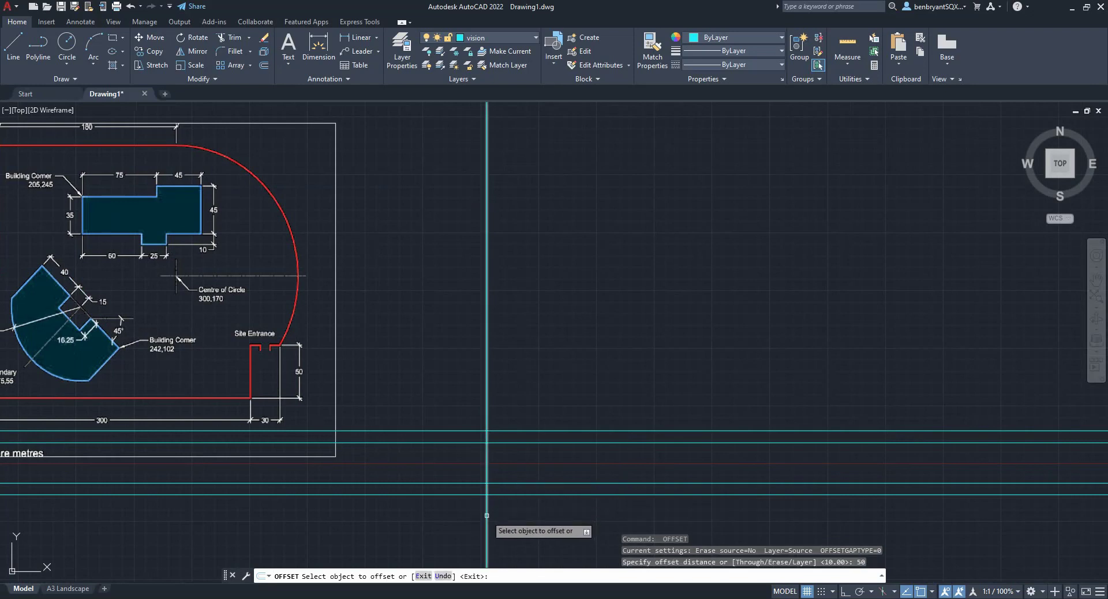
click(527, 505)
key(Escape)
Step: Offset the original vertical construction line 75 m to the right for the building's upper step
key(Return)
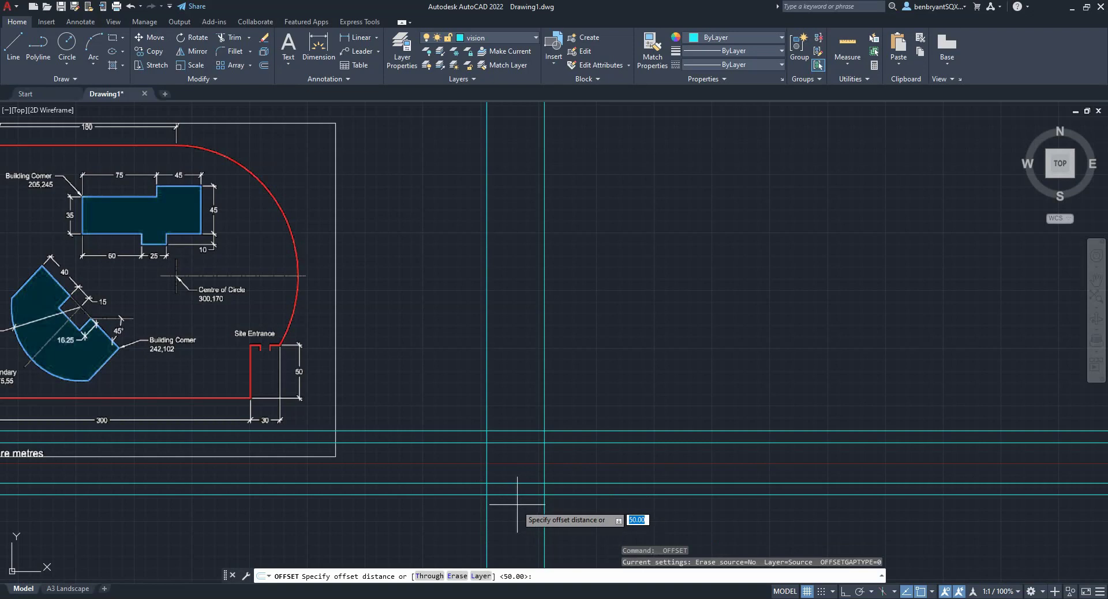
text(75)
key(Return)
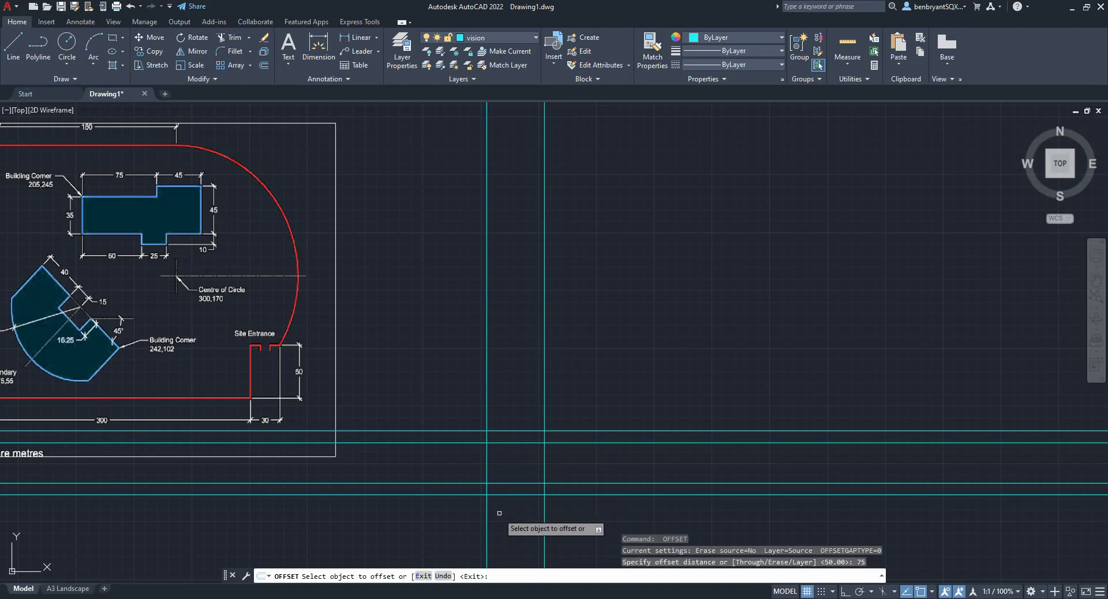
click(486, 511)
click(569, 513)
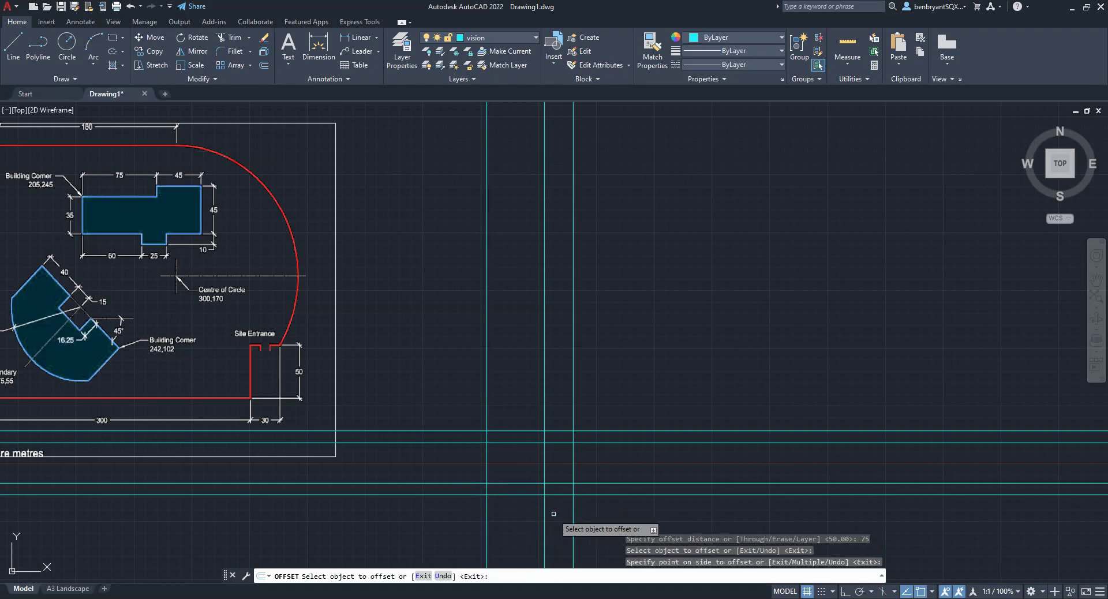
key(Return)
Step: Offset the 75 m vertical line another 45 m to the right to mark the building's right edge
key(Return)
key(Return)
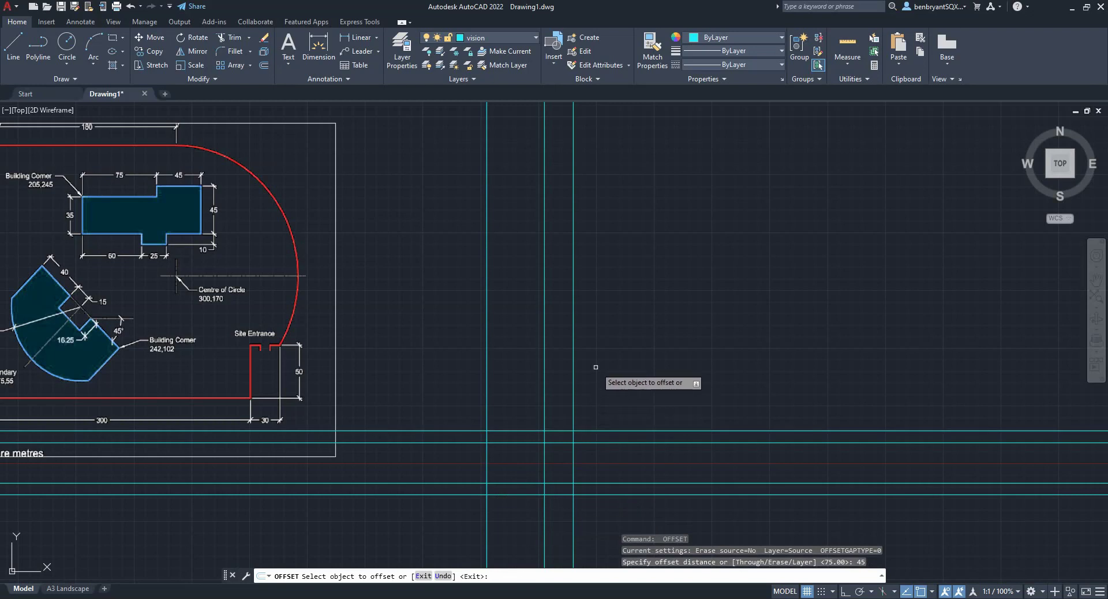
click(573, 381)
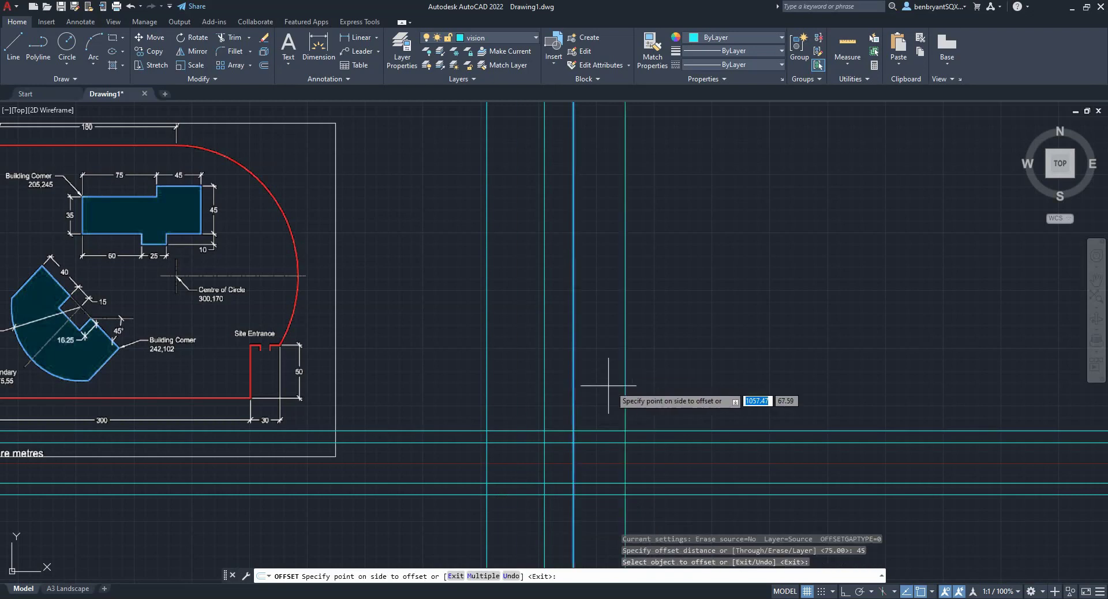
click(600, 385)
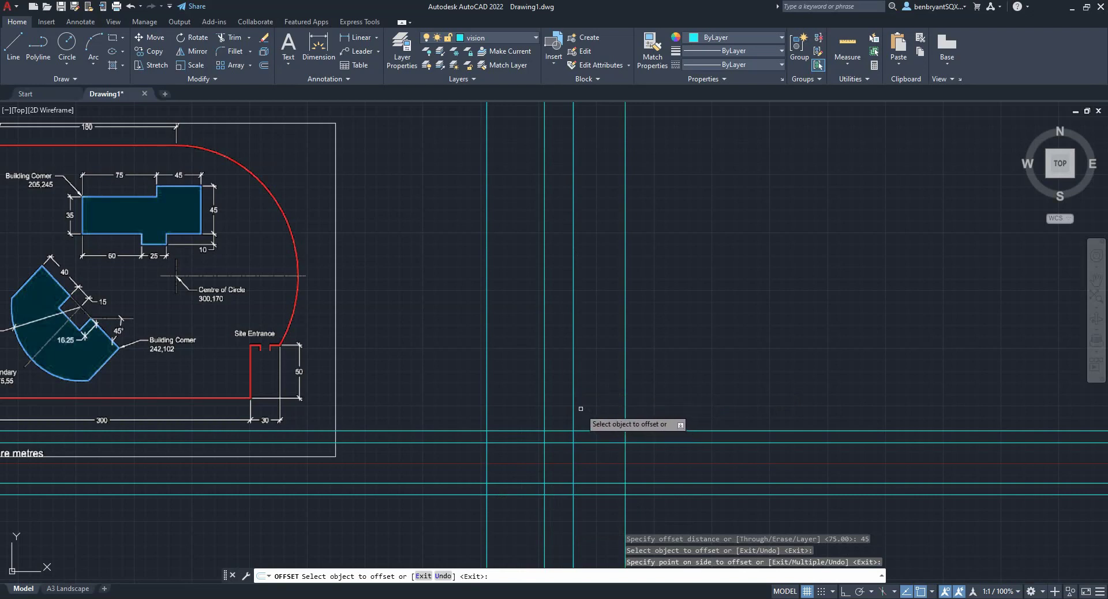
key(Escape)
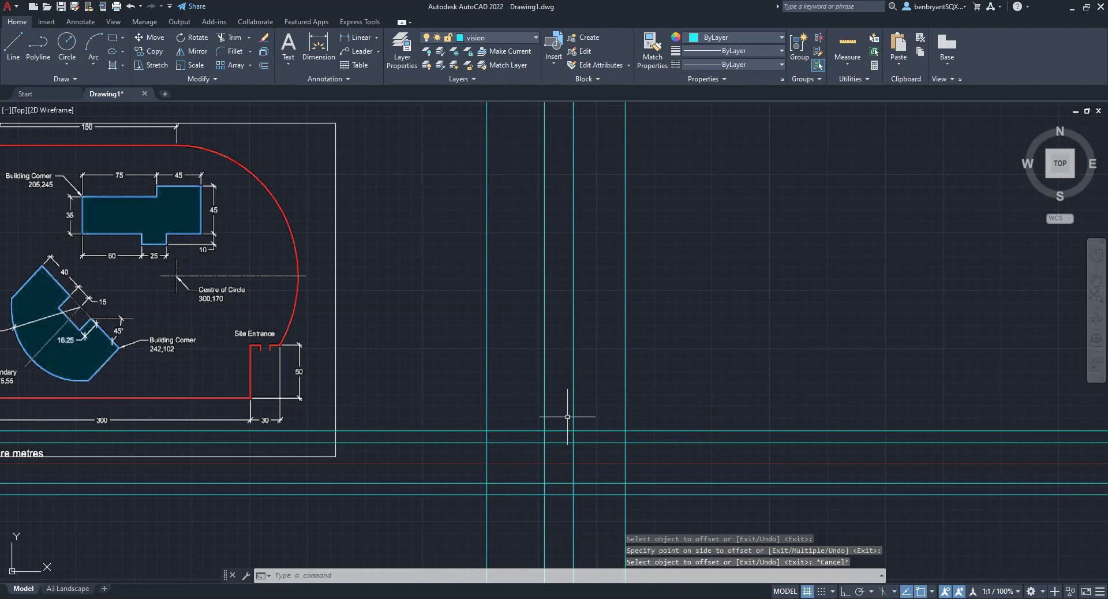
mouse_move(567, 416)
middle_down()
mouse_move(470, 366)
mouse_move(494, 383)
mouse_move(512, 363)
middle_up()
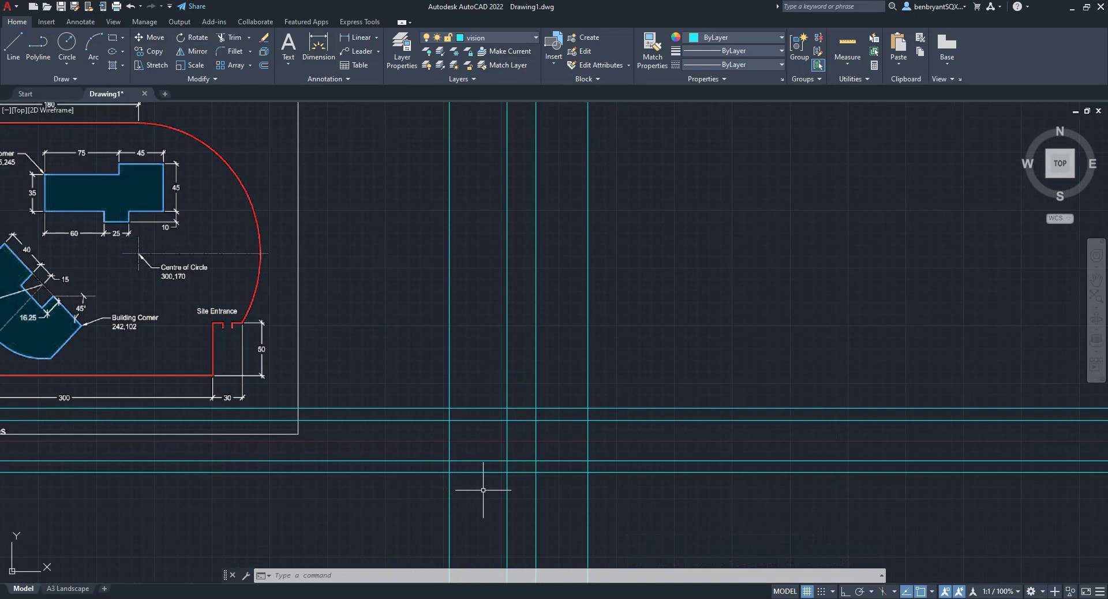
text(o)
key(Return)
text(25)
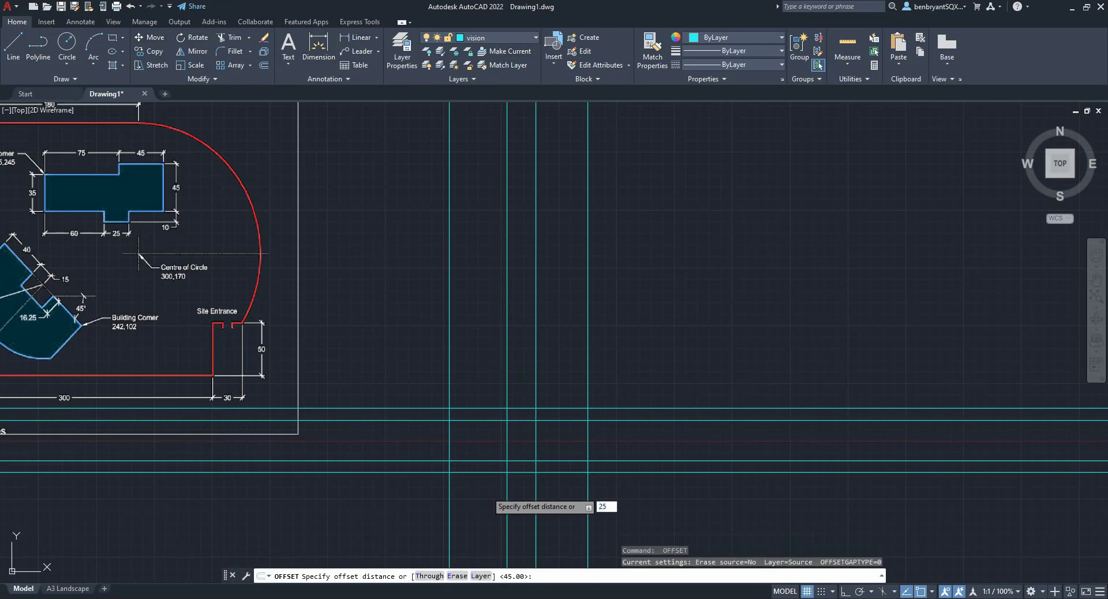
key(Return)
click(508, 484)
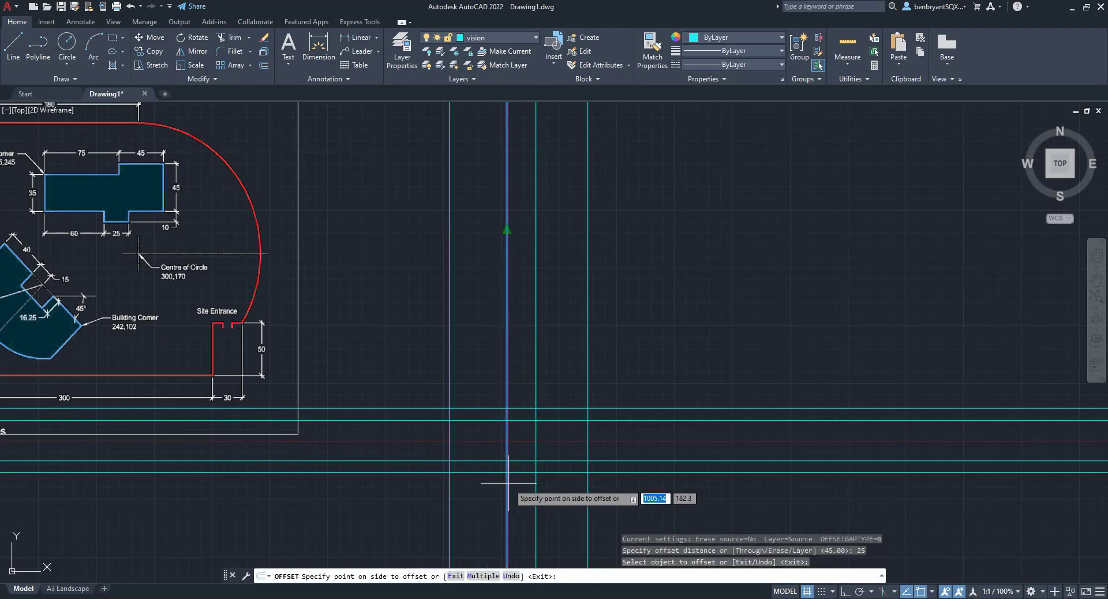
key(Escape)
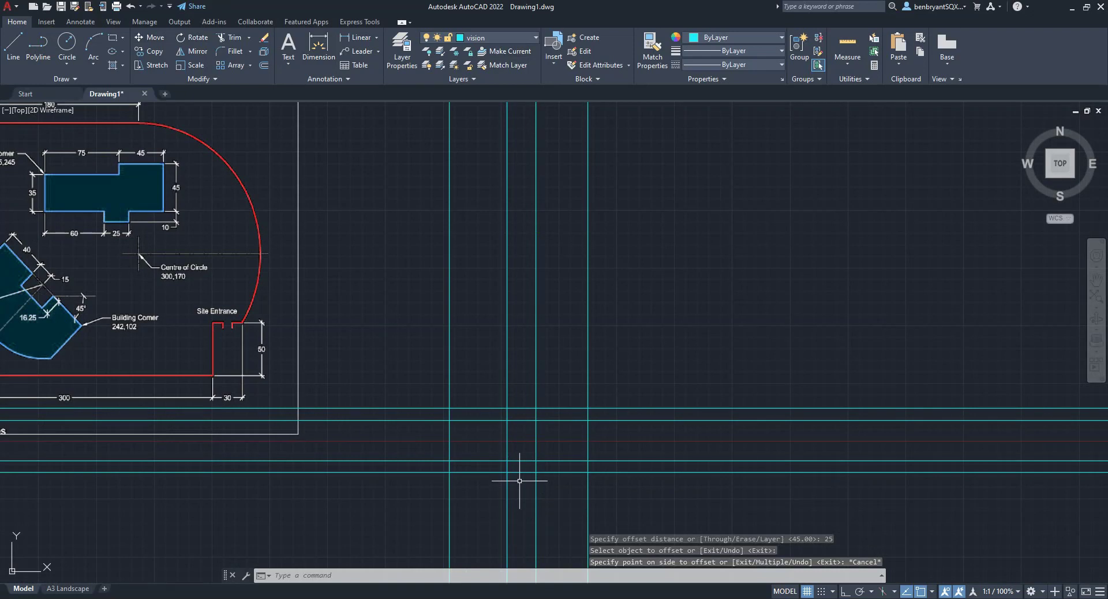
Step: Delete the vertical construction line that lies 50 m from the first one
click(508, 483)
key(Delete)
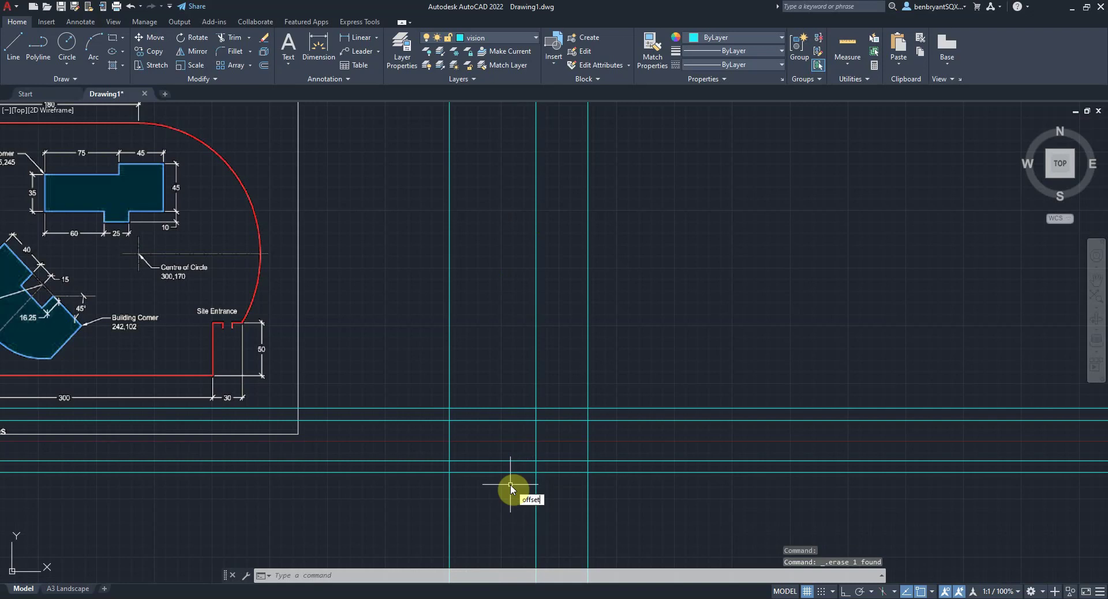
Step: Offset the leftmost vertical construction line 60 m to the right
key(Return)
text(60)
key(Return)
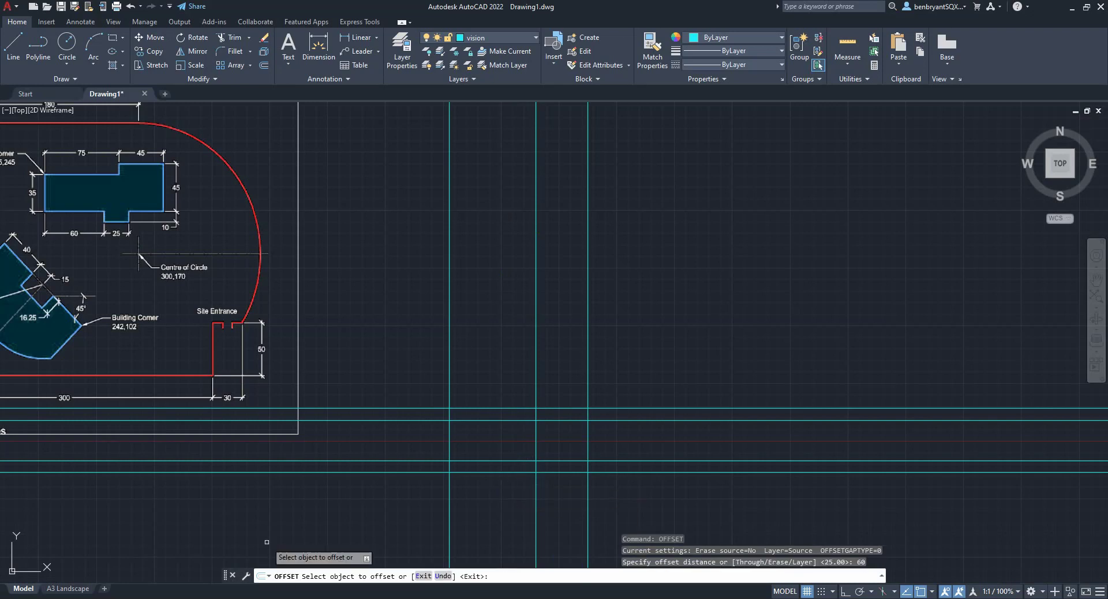
click(450, 491)
click(461, 494)
key(Return)
Step: Offset the 60 m vertical line another 25 m to the right for the building's lower projection
key(Return)
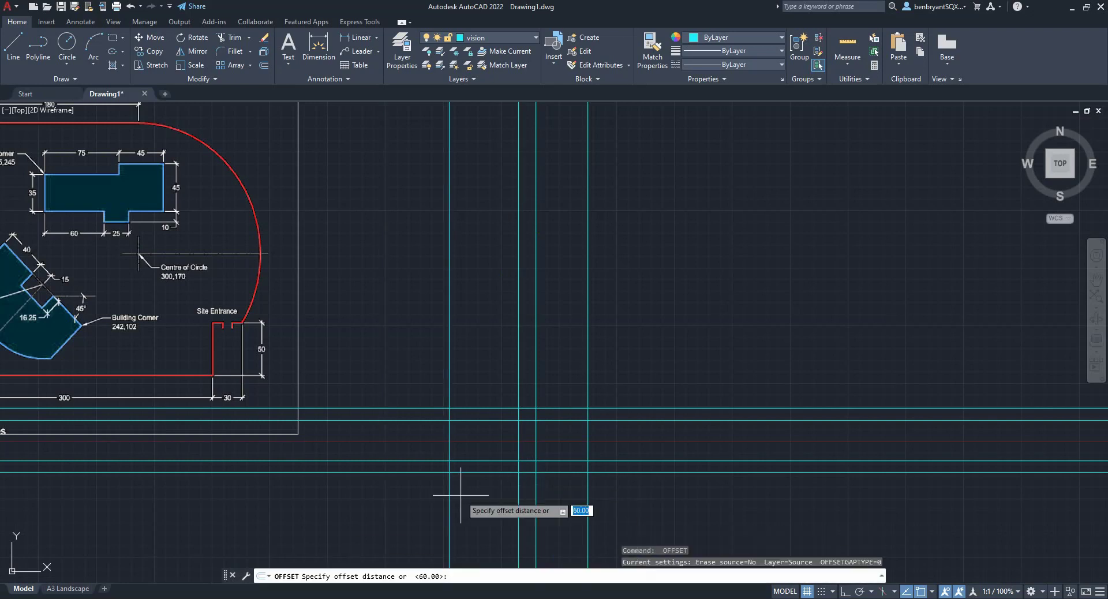
text(25)
key(Return)
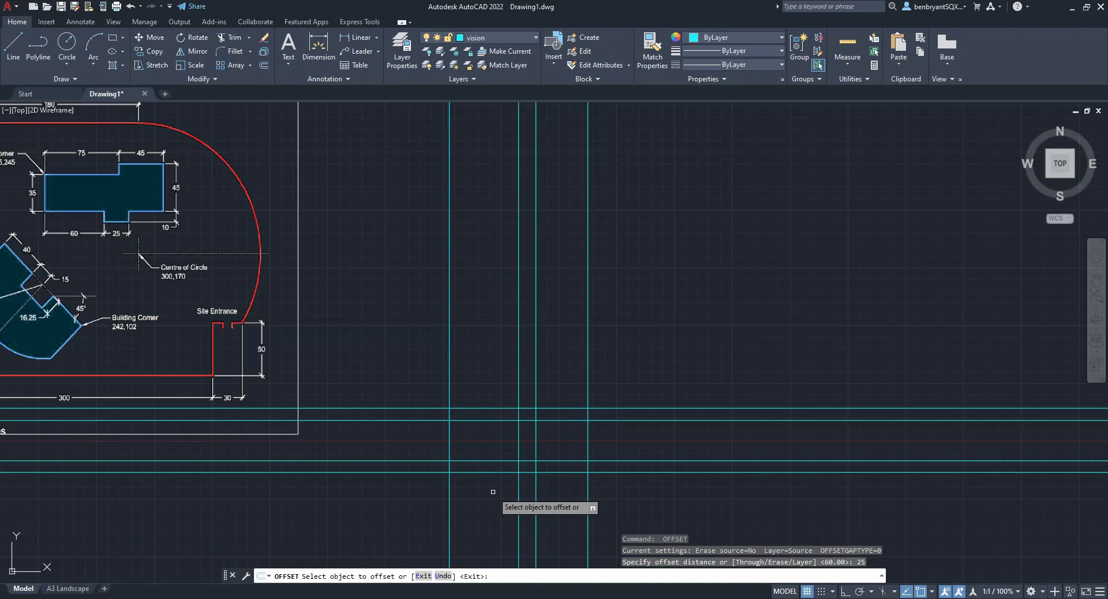
click(519, 496)
click(532, 494)
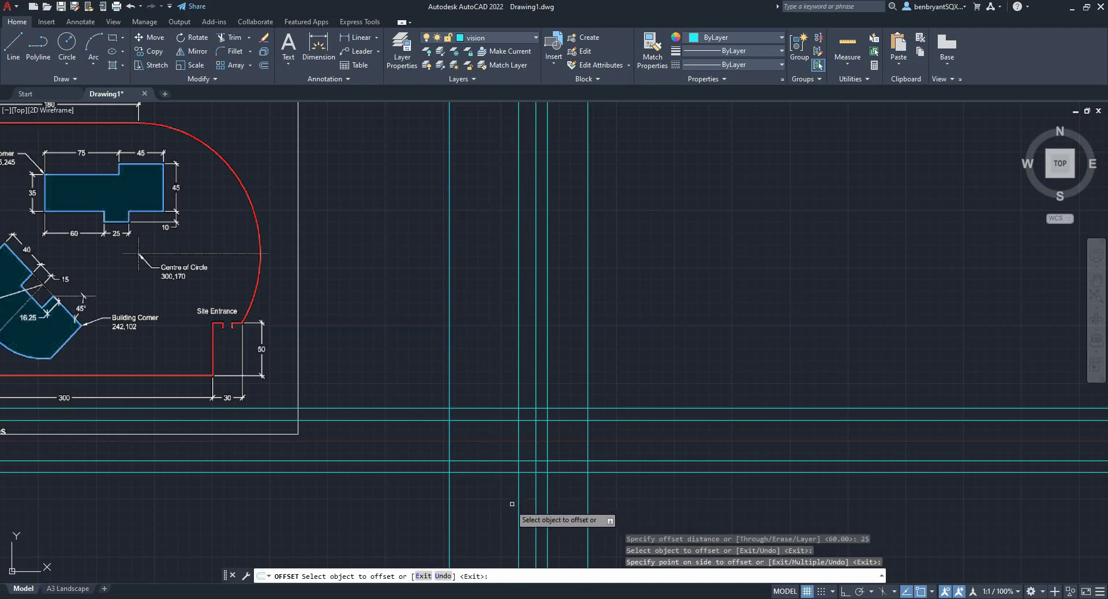
key(Escape)
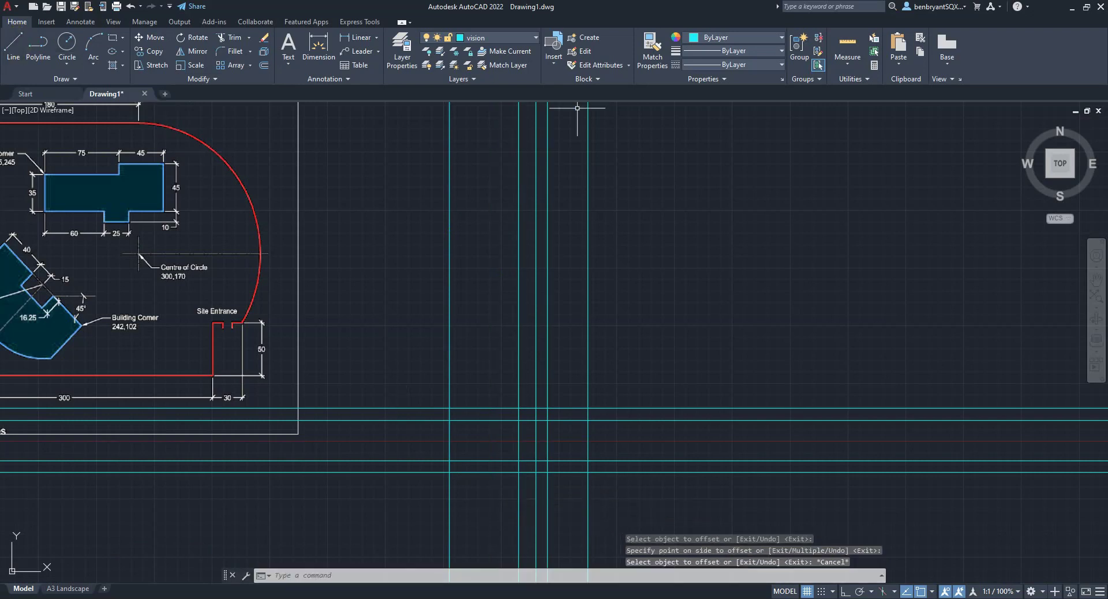
Step: Make the Drawing layer current
click(528, 38)
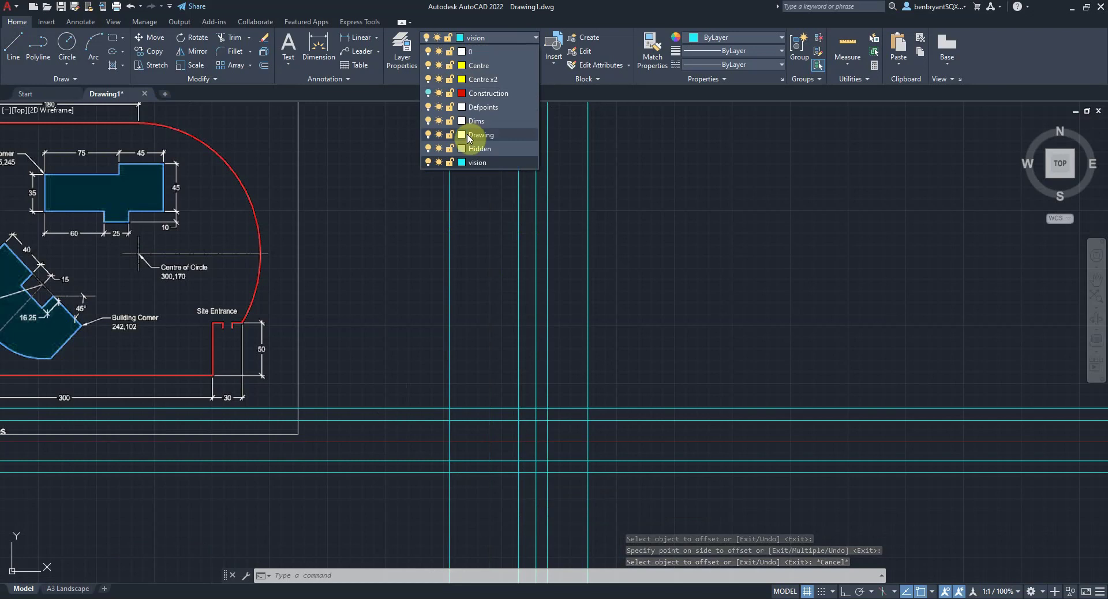
click(462, 136)
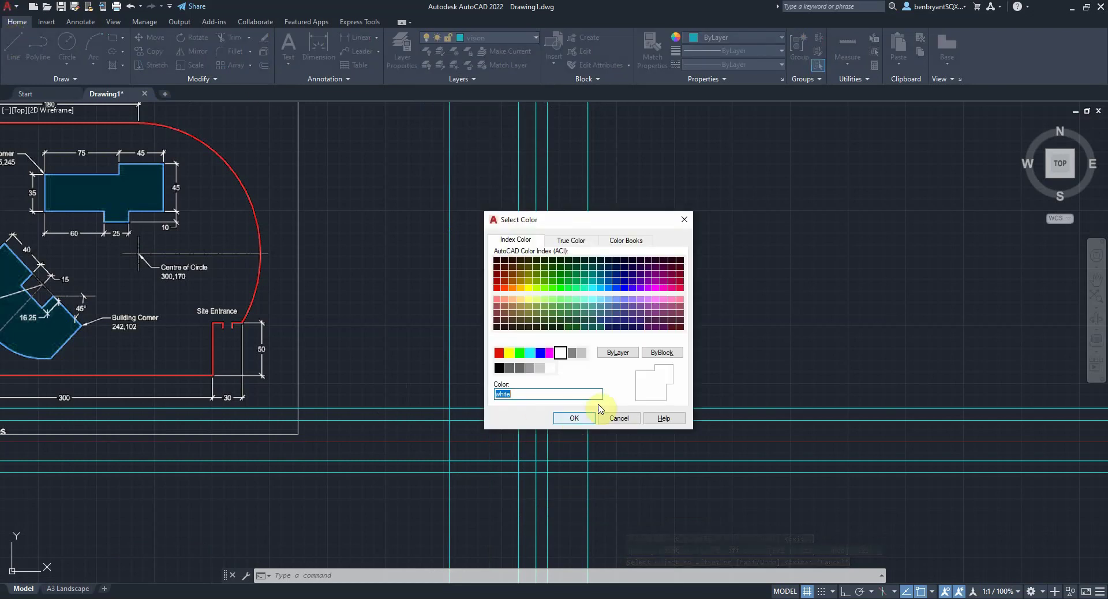
click(684, 219)
click(494, 38)
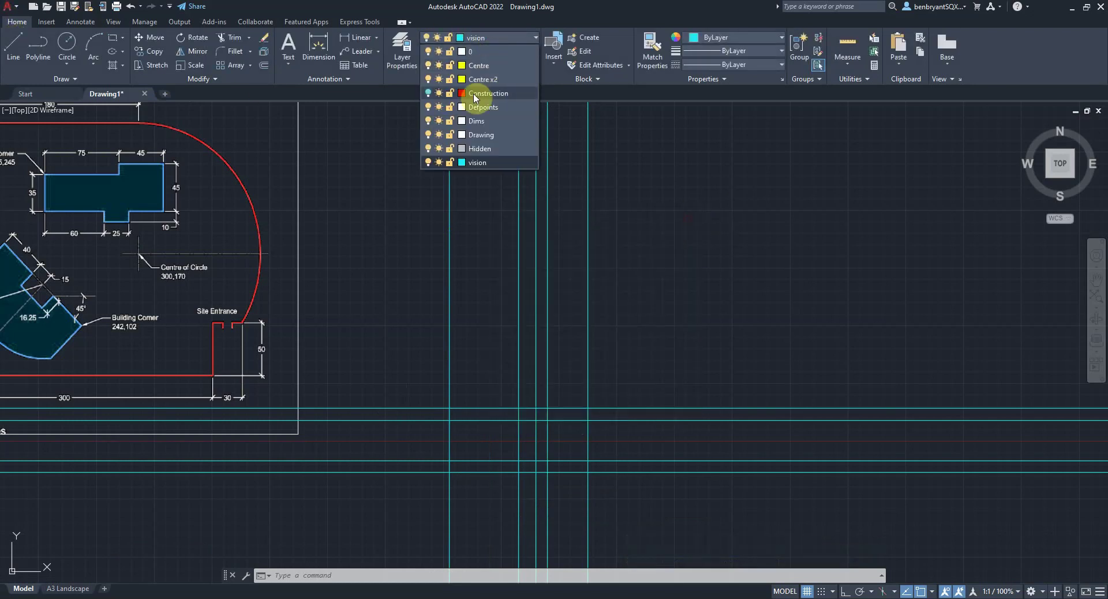
click(481, 134)
Step: Trace the building's lower edge with lines from its lower-left corner, around the 25 m projection, to the right edge construction line
click(14, 46)
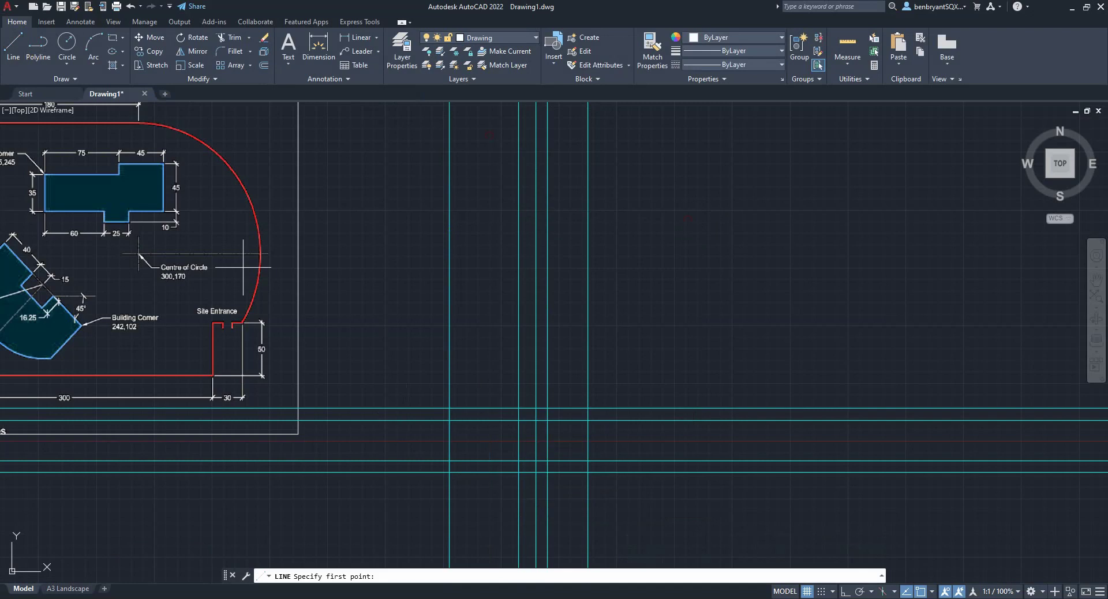
click(449, 460)
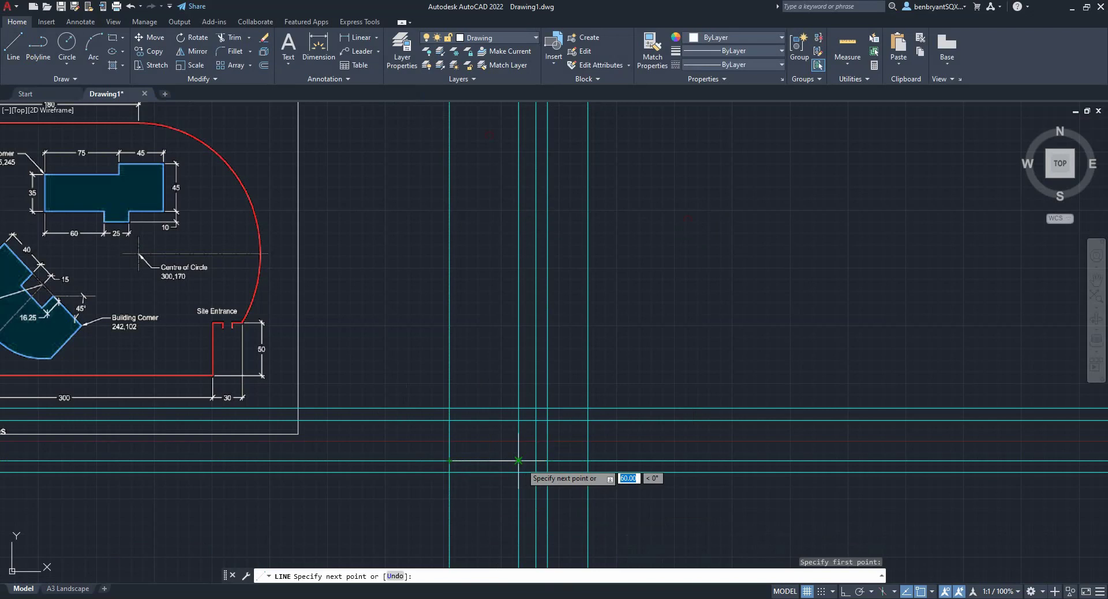
click(519, 460)
click(518, 472)
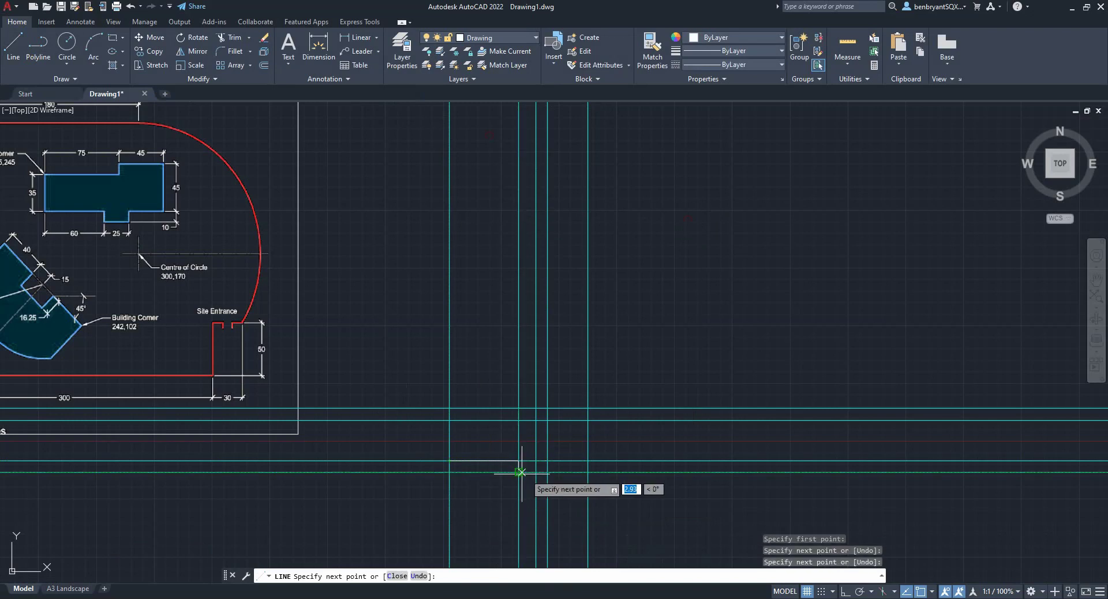
click(545, 472)
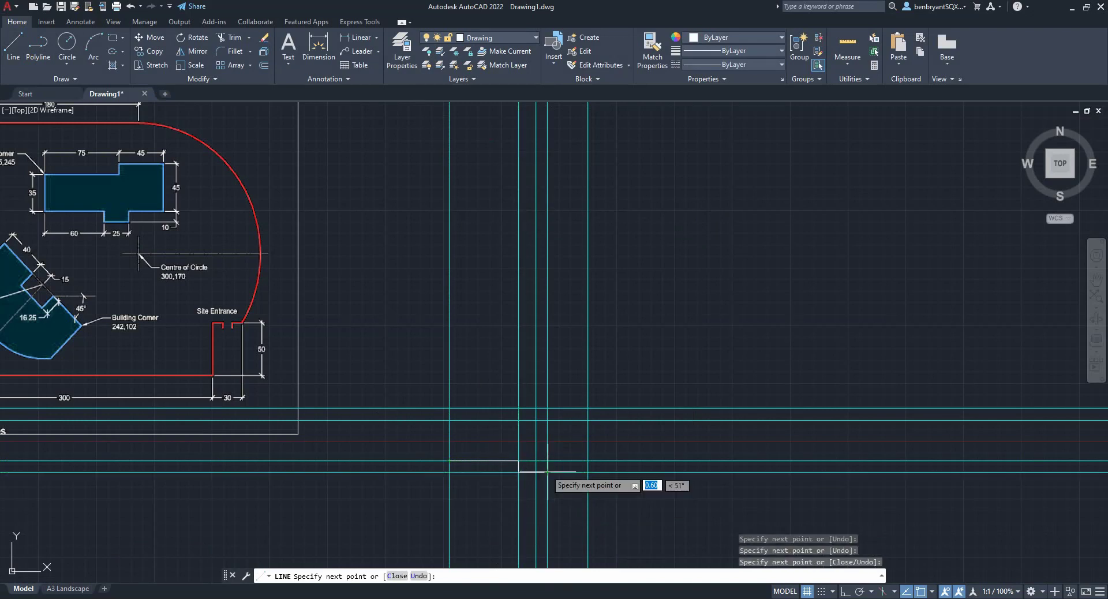
click(547, 461)
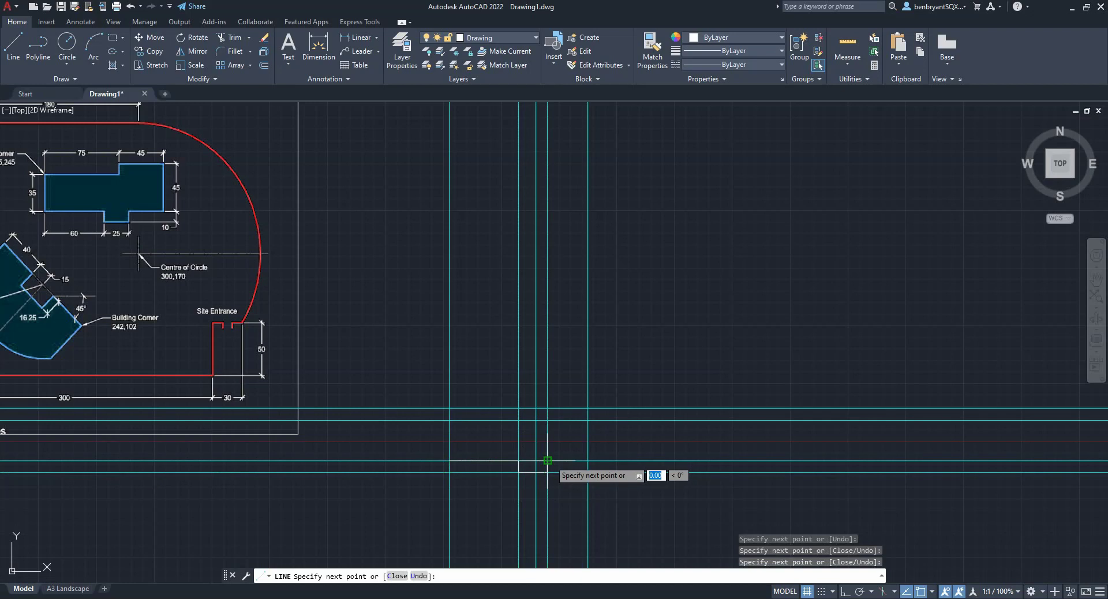
click(588, 460)
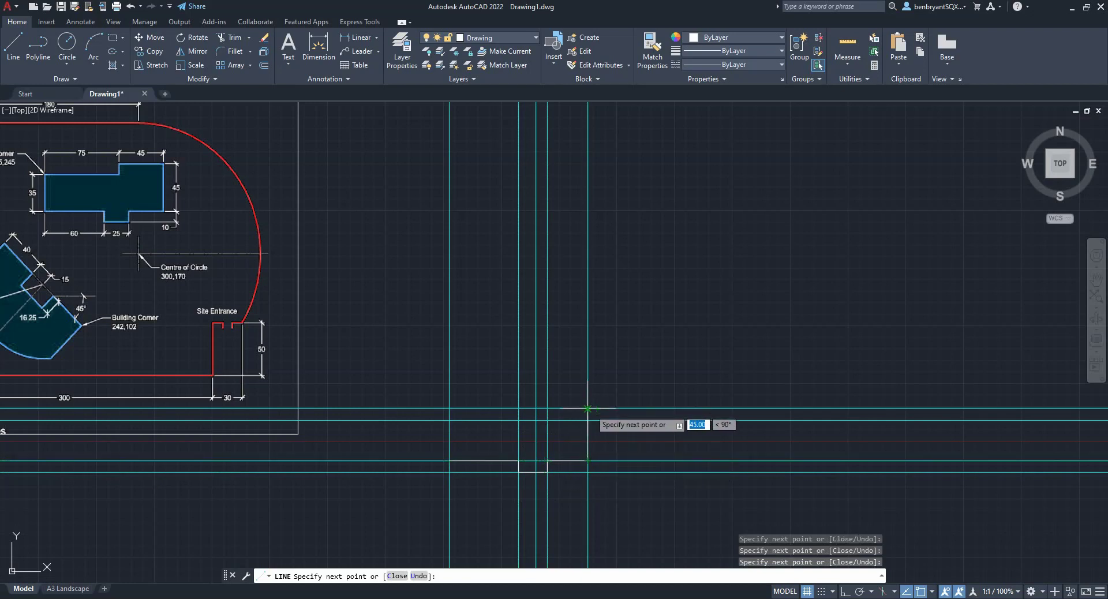
Step: Trace the building's right side, stepped upper edge and left side along the construction lines, closing the outline
click(588, 409)
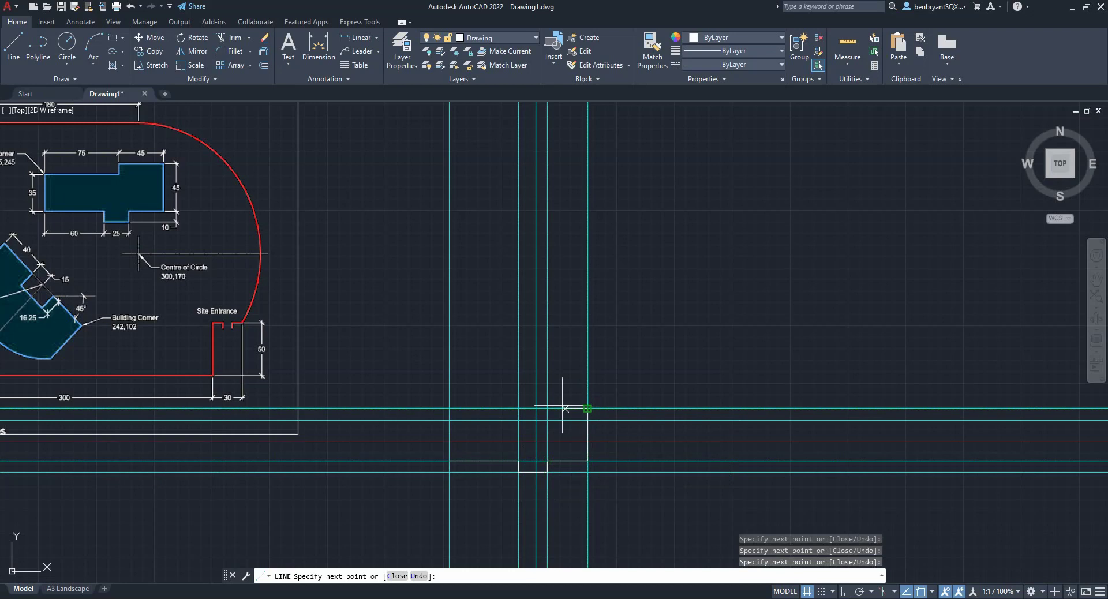
click(536, 409)
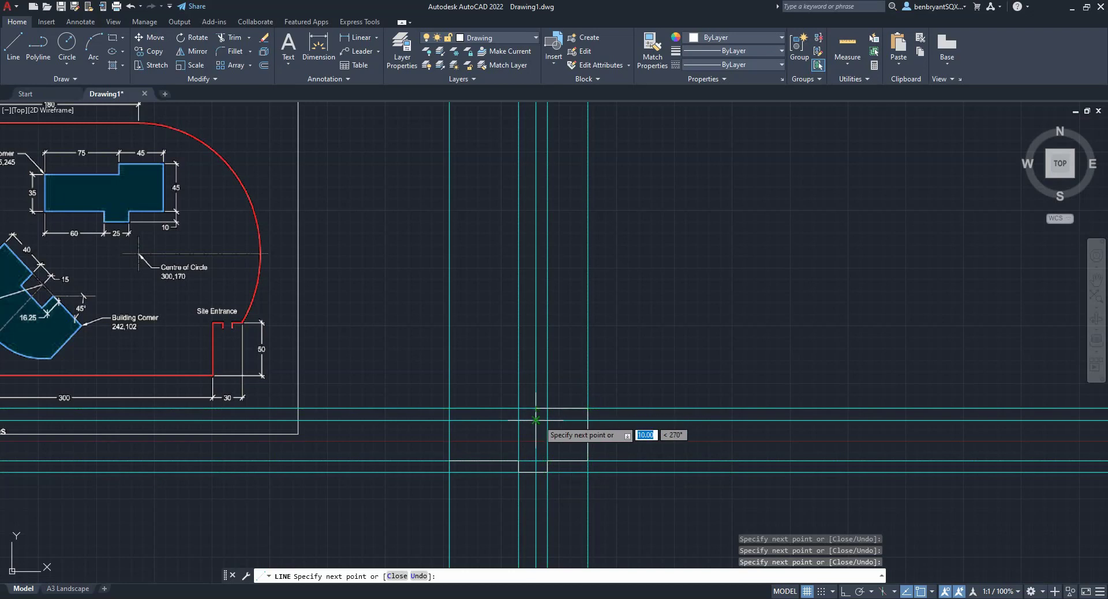
click(536, 420)
click(449, 421)
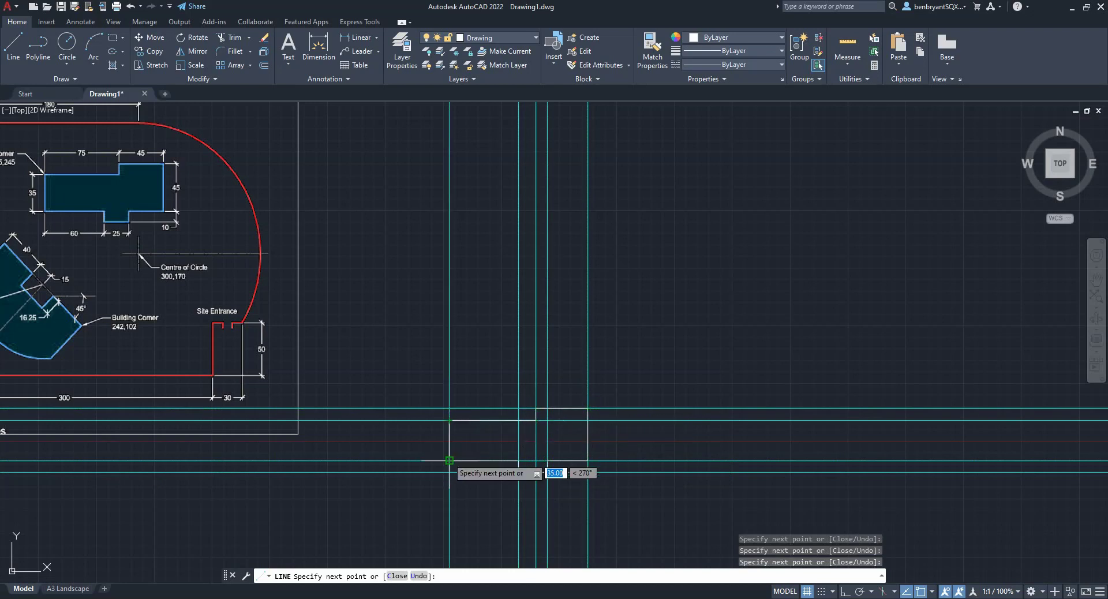
click(449, 461)
click(518, 461)
key(Escape)
Step: Turn off the vision layer to hide the building's construction lines
scroll(667, 489, down, 2)
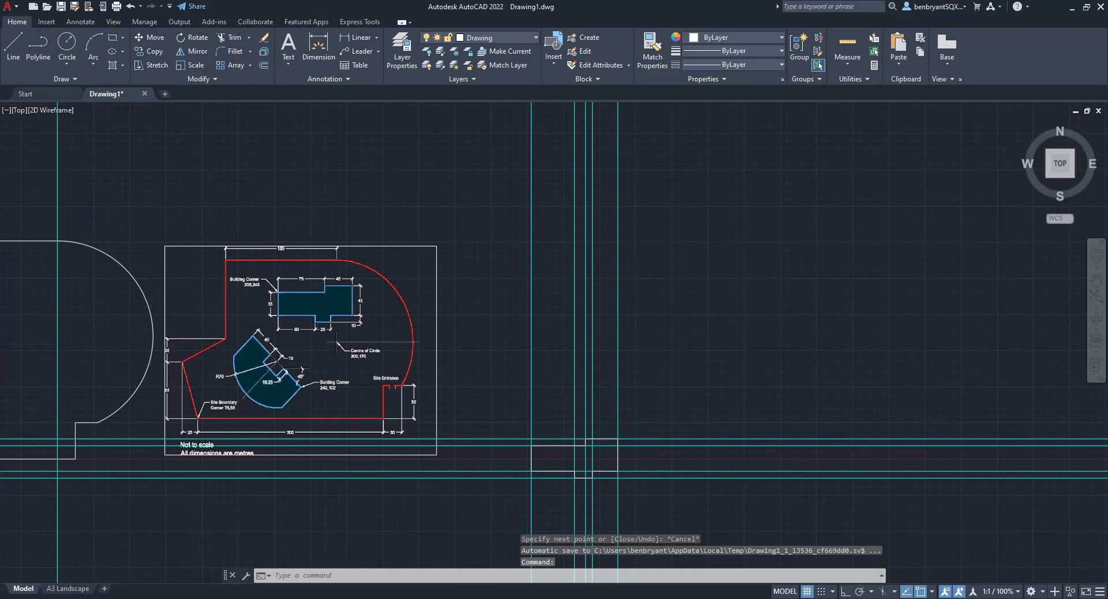
scroll(658, 462, up, 2)
click(497, 38)
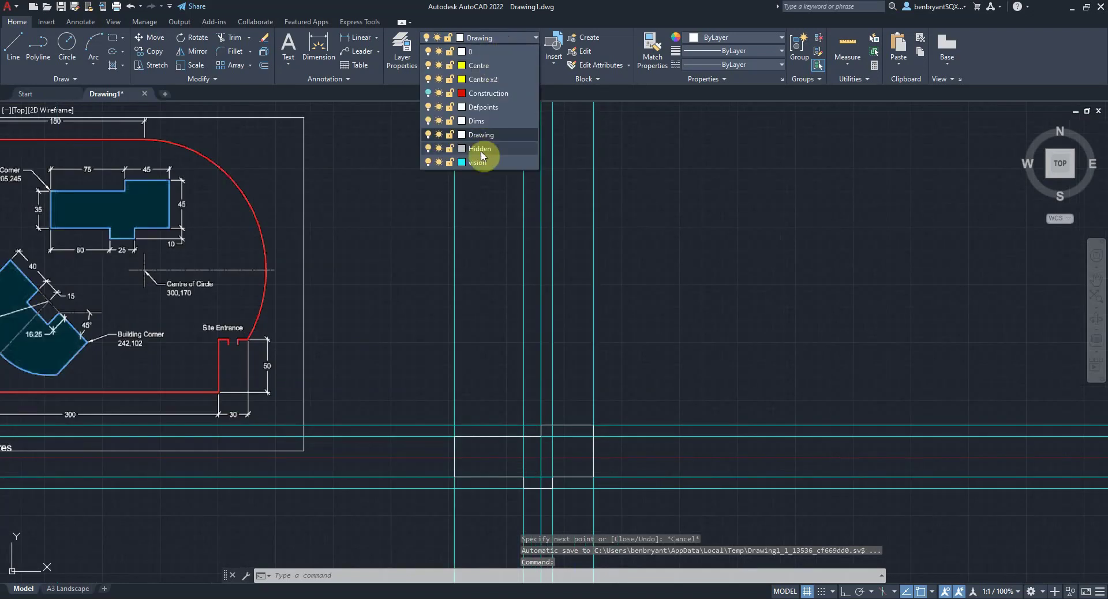
click(428, 162)
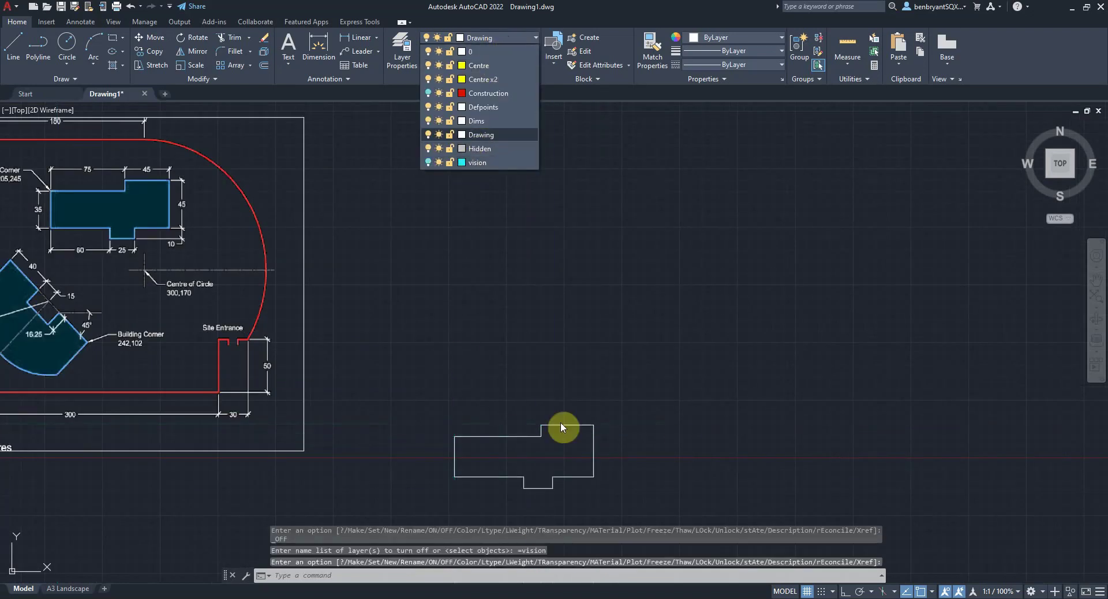
click(568, 403)
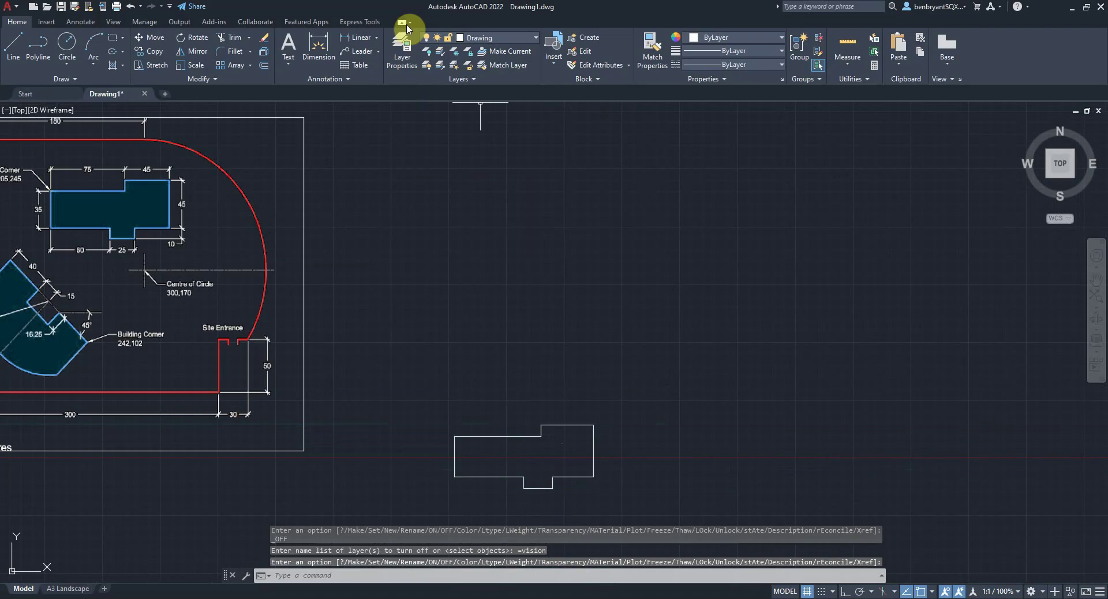
Step: Turn the Construction layer back on for locating the building within the site boundary
mouse_move(477, 335)
middle_down()
mouse_move(517, 300)
mouse_move(523, 316)
middle_up()
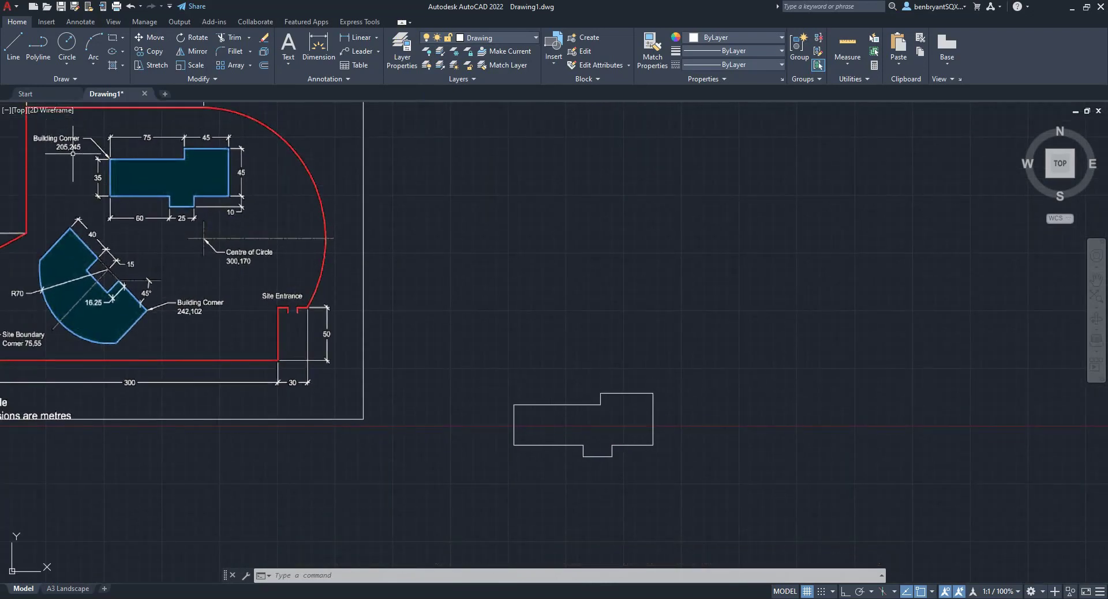
middle_drag(6, 167, 621, 59)
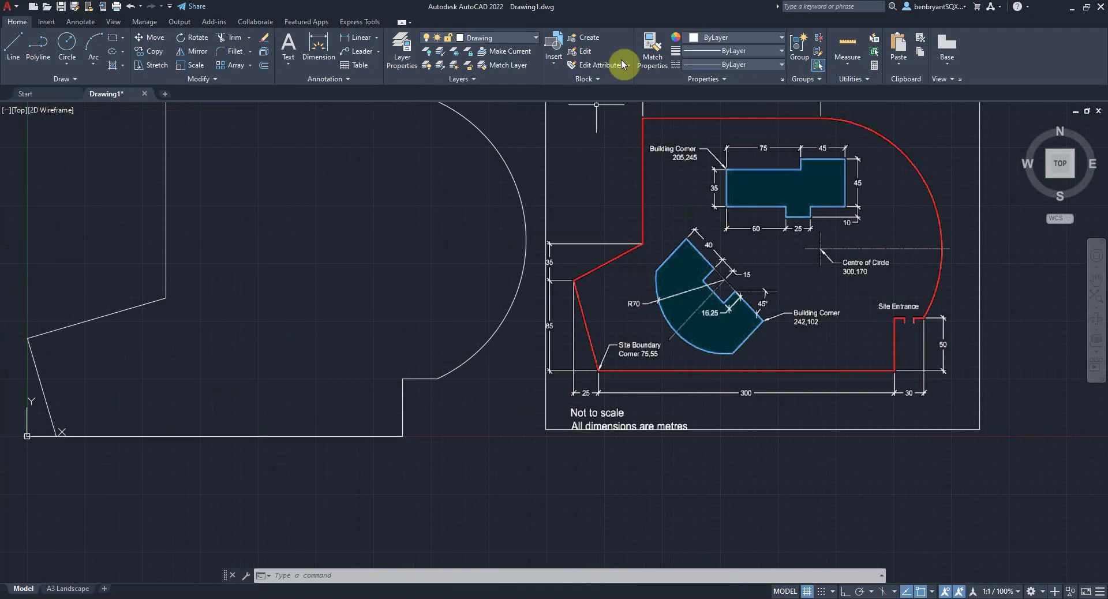
click(482, 38)
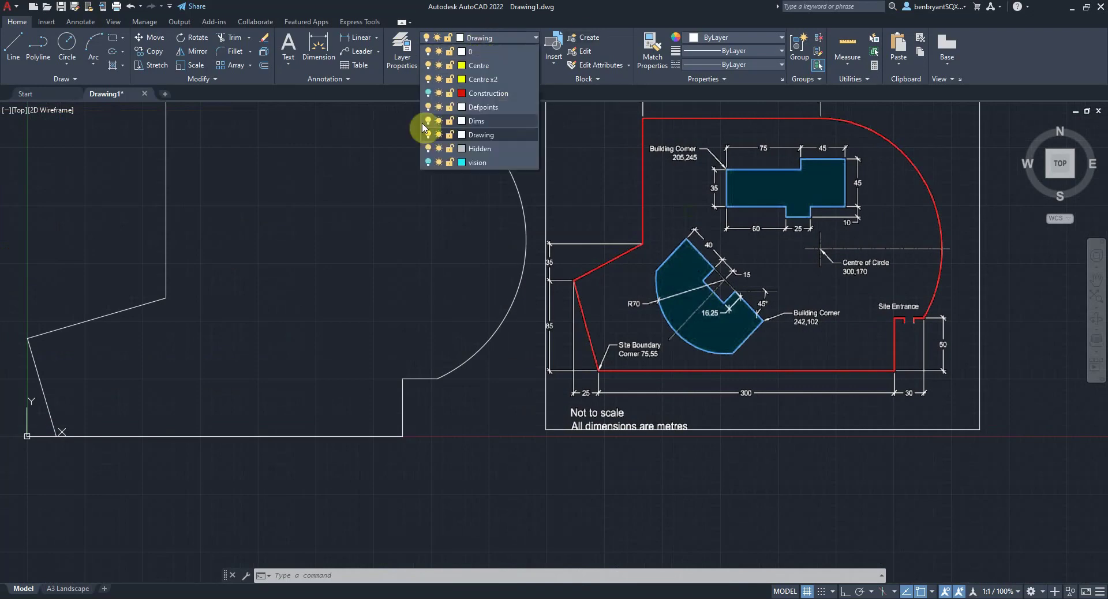
click(428, 93)
Step: Offset the vertical construction line through the origin 205 m to the right
middle_drag(324, 183, 425, 239)
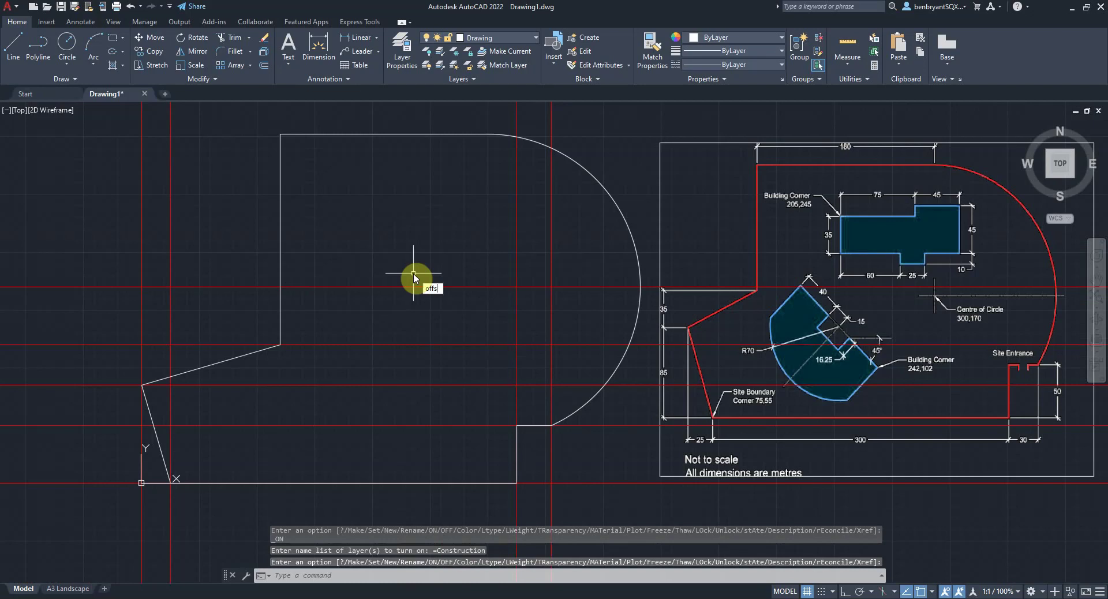
text(et)
key(Return)
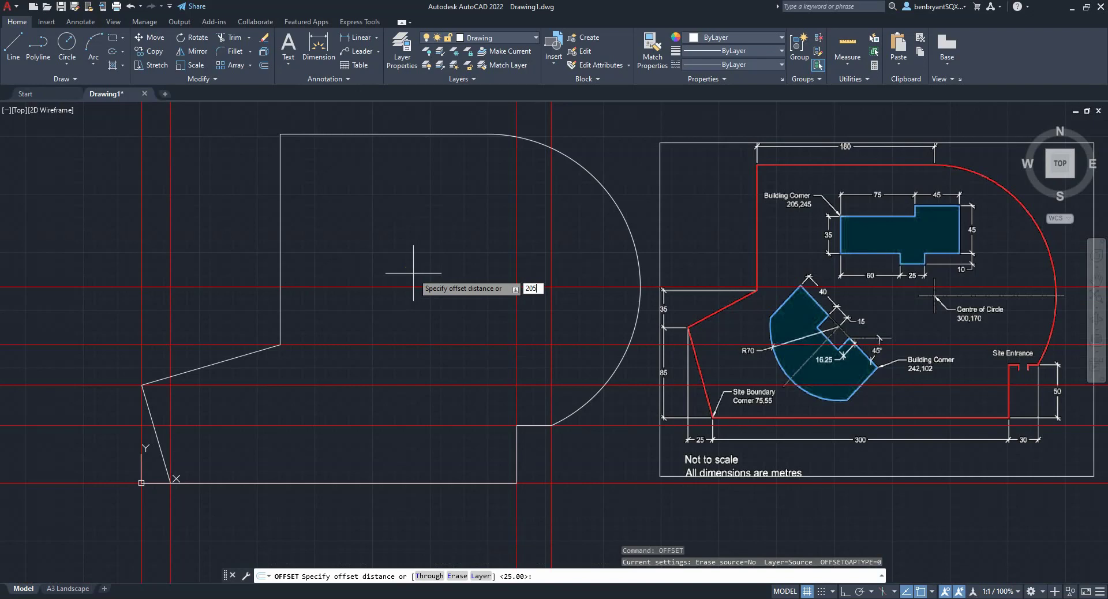
key(Return)
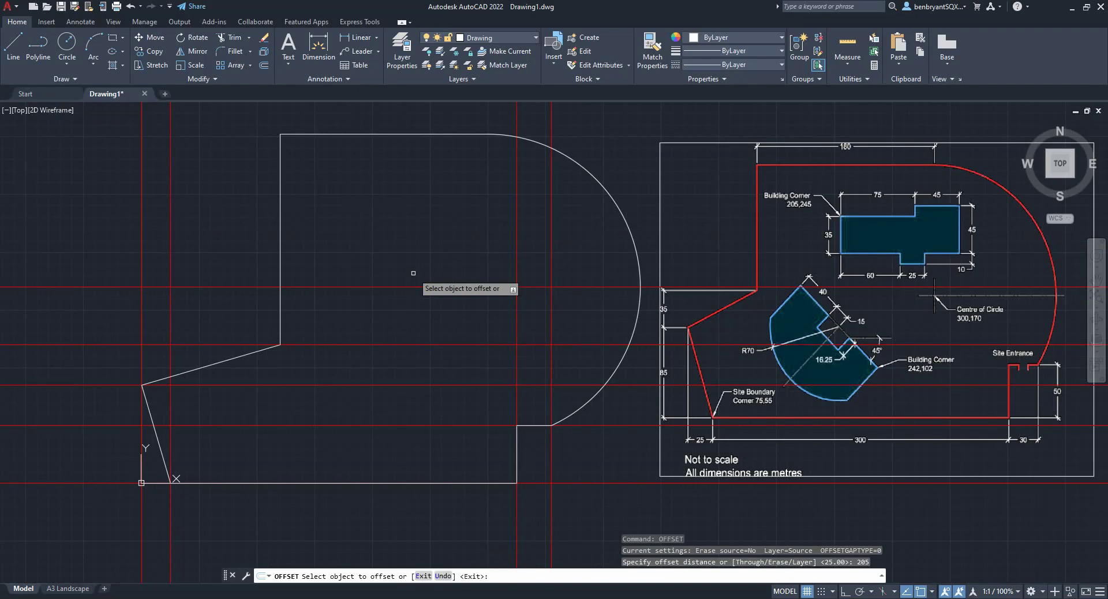
click(141, 229)
click(376, 240)
key(Escape)
Step: Change the colour of the new 205 m vertical construction line to yellow
click(378, 240)
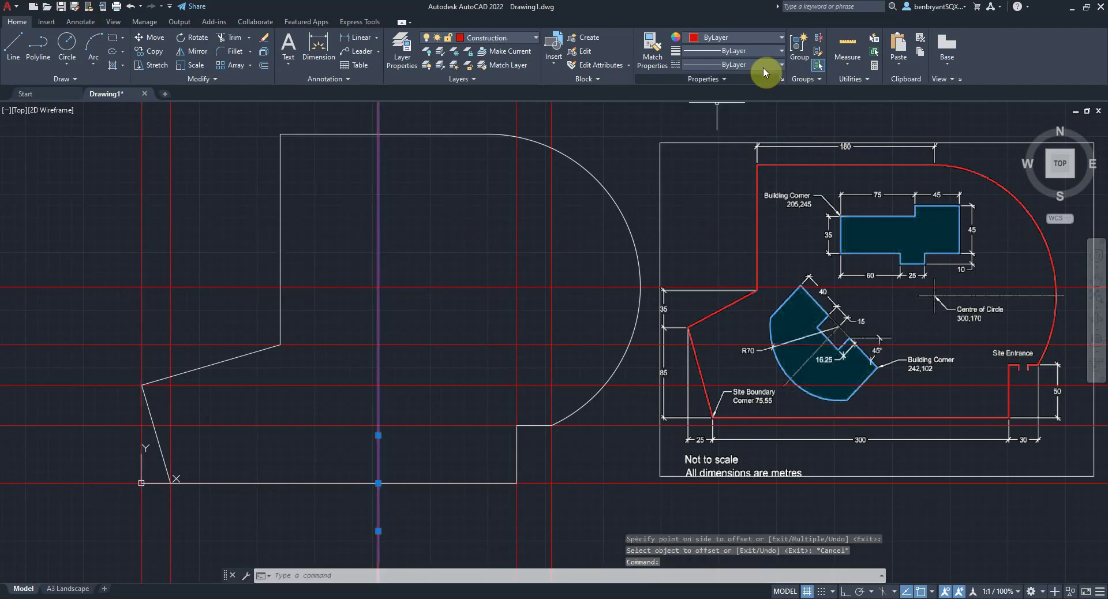
click(754, 36)
click(695, 155)
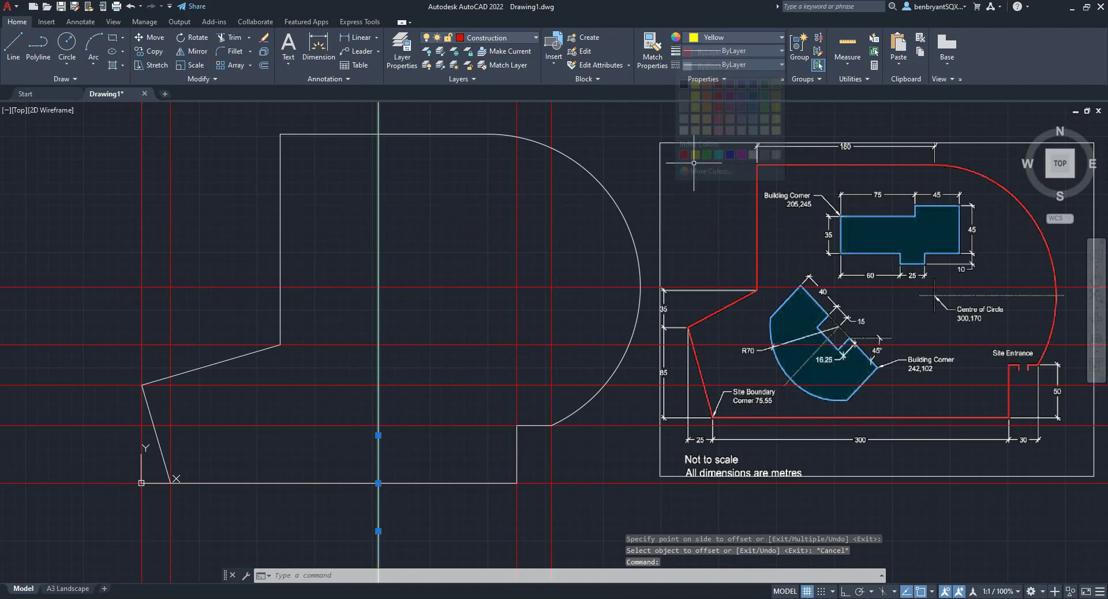
key(Escape)
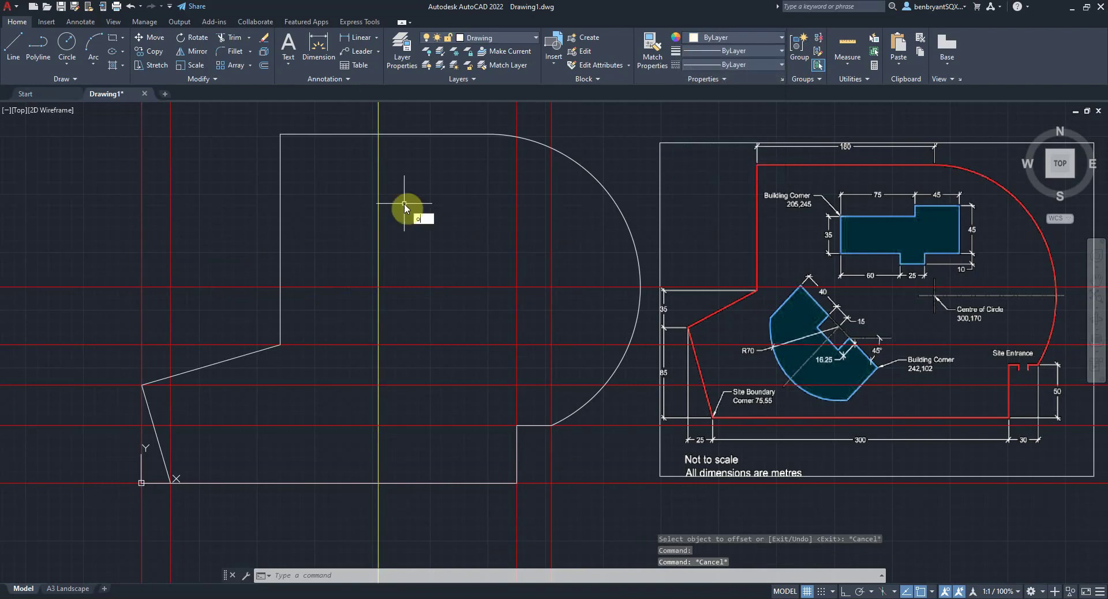
Step: Offset the horizontal construction line through the origin 245 m upward
key(Return)
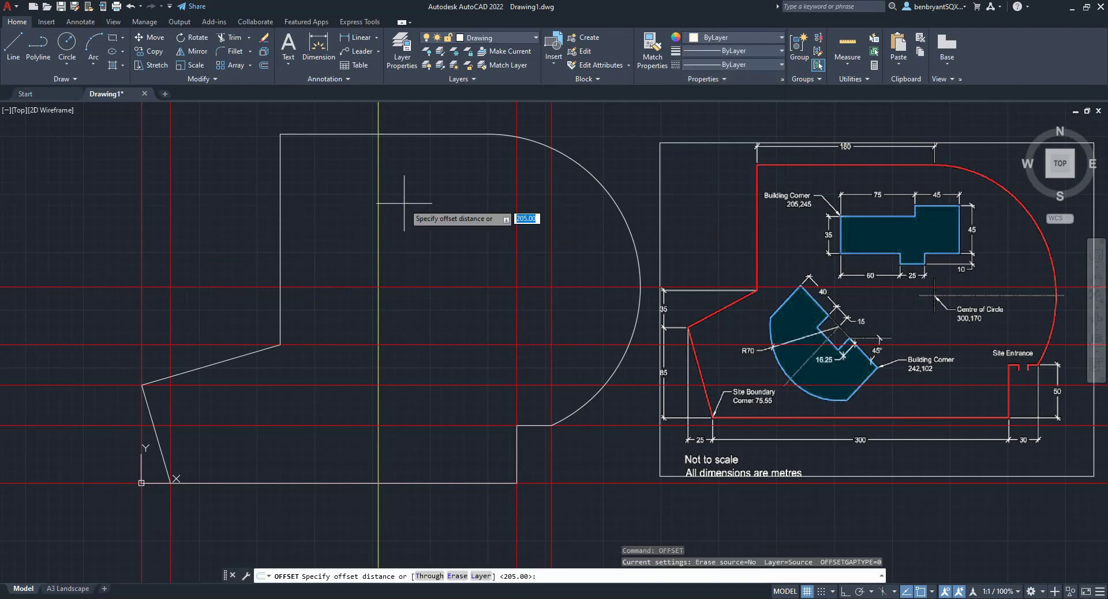
key(Return)
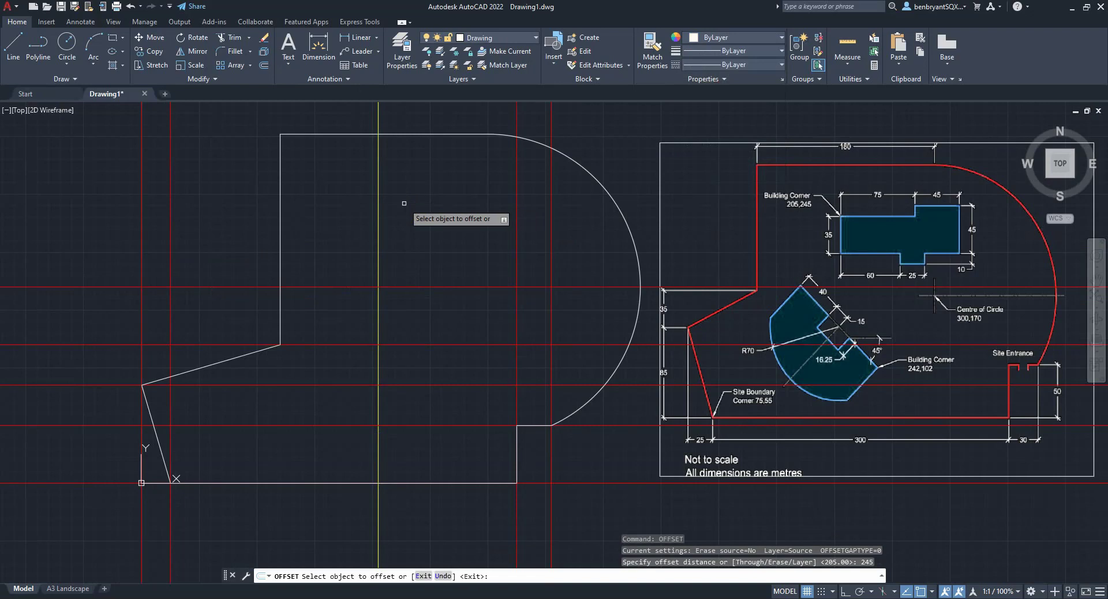
click(590, 481)
click(443, 232)
key(Escape)
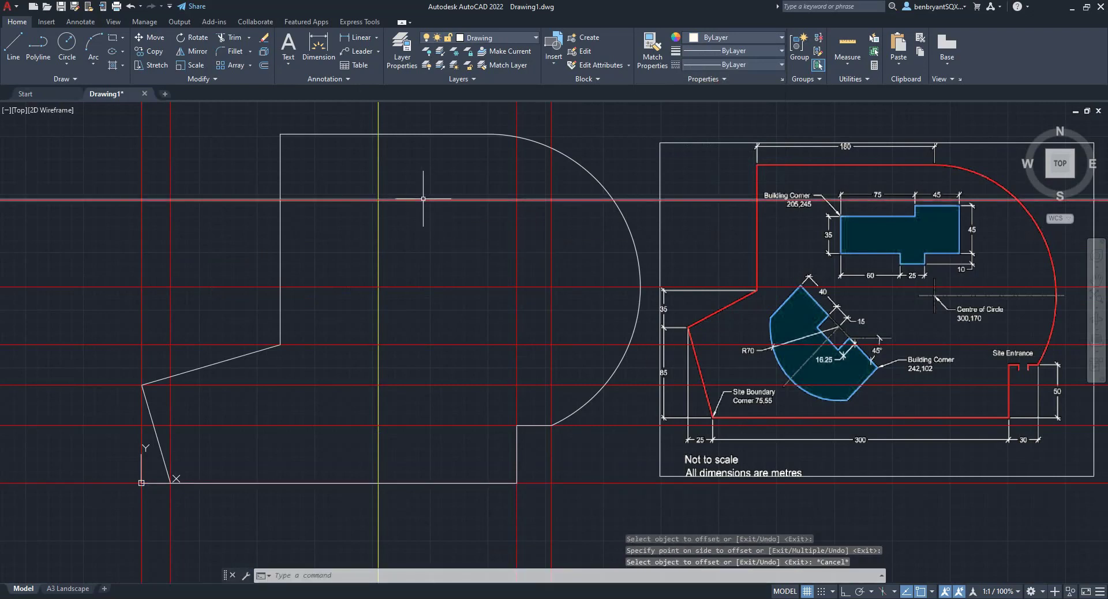
Step: Change the colour of the new 245 m horizontal construction line to yellow
click(432, 200)
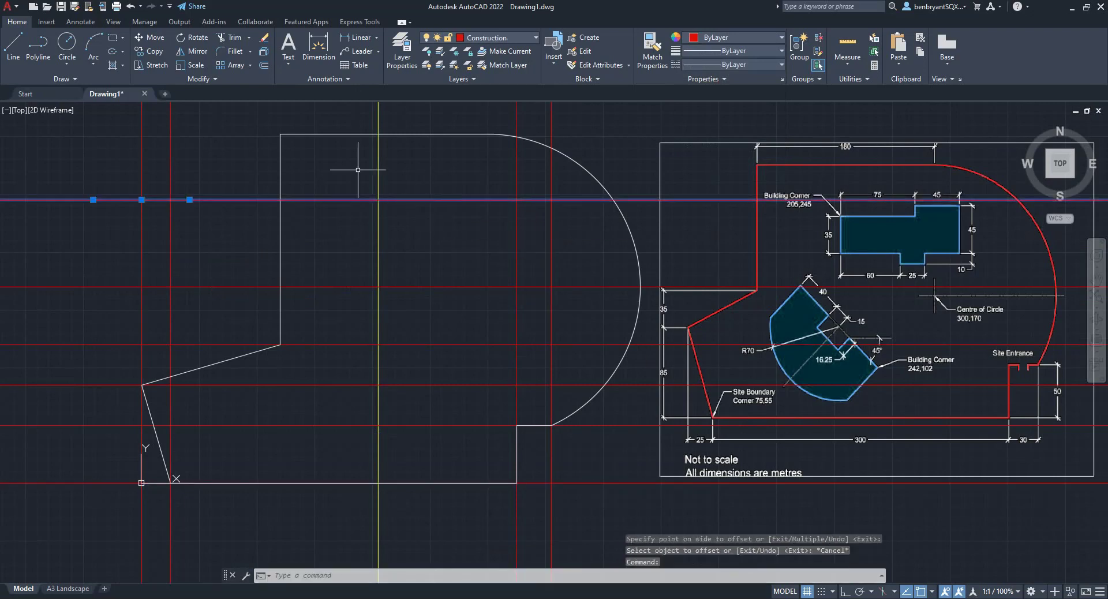
click(714, 38)
click(696, 155)
key(Escape)
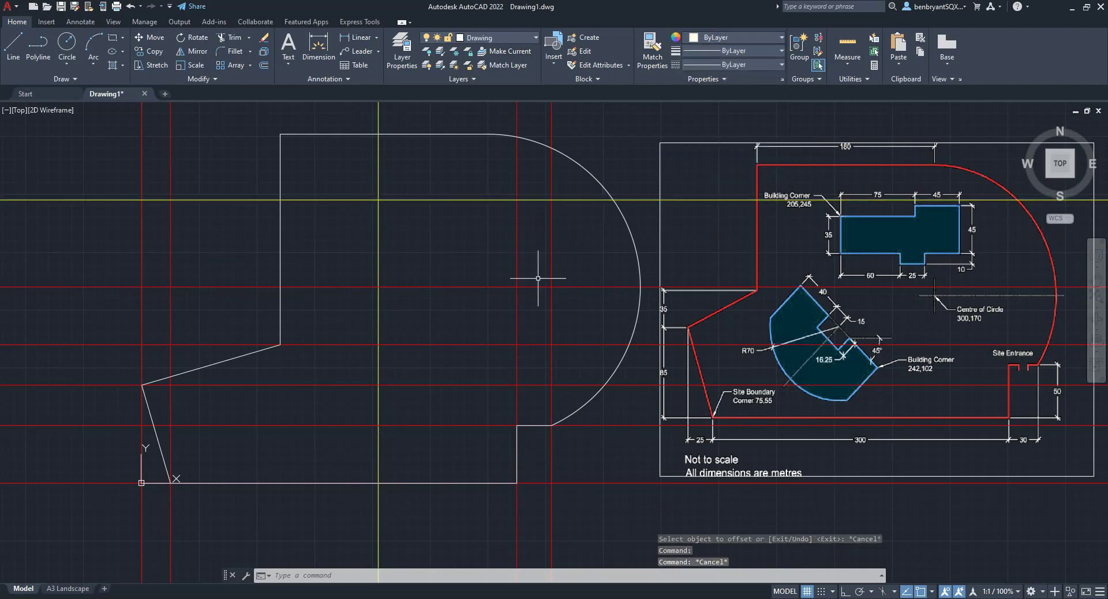
Step: Move the whole building outline by its upper-left corner to the intersection of the two yellow construction lines
mouse_move(862, 422)
middle_down()
mouse_move(429, 384)
mouse_move(286, 350)
middle_up()
click(642, 357)
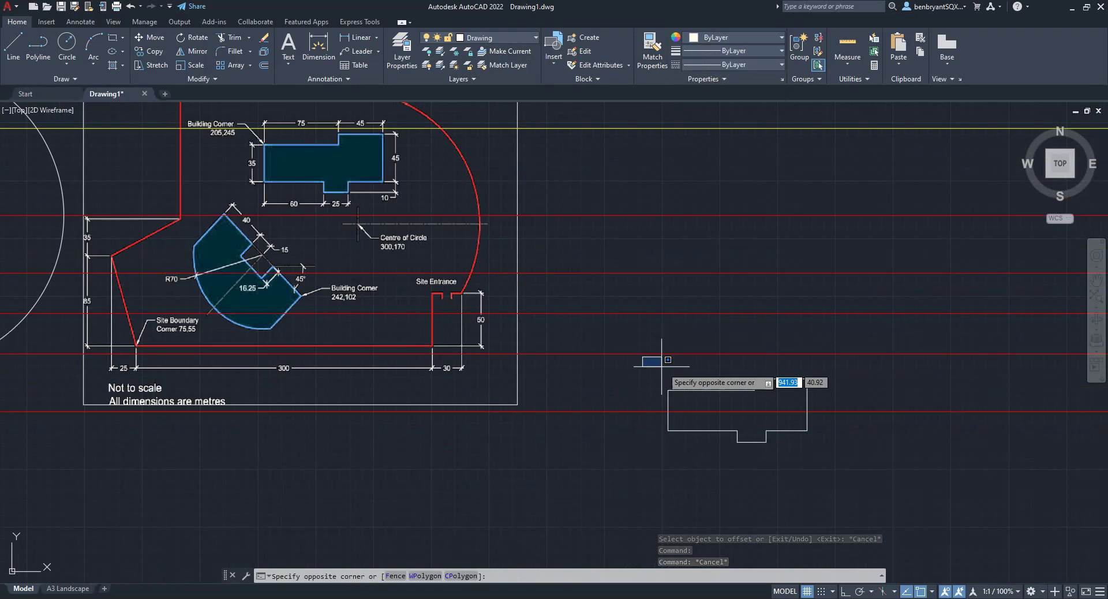
click(879, 471)
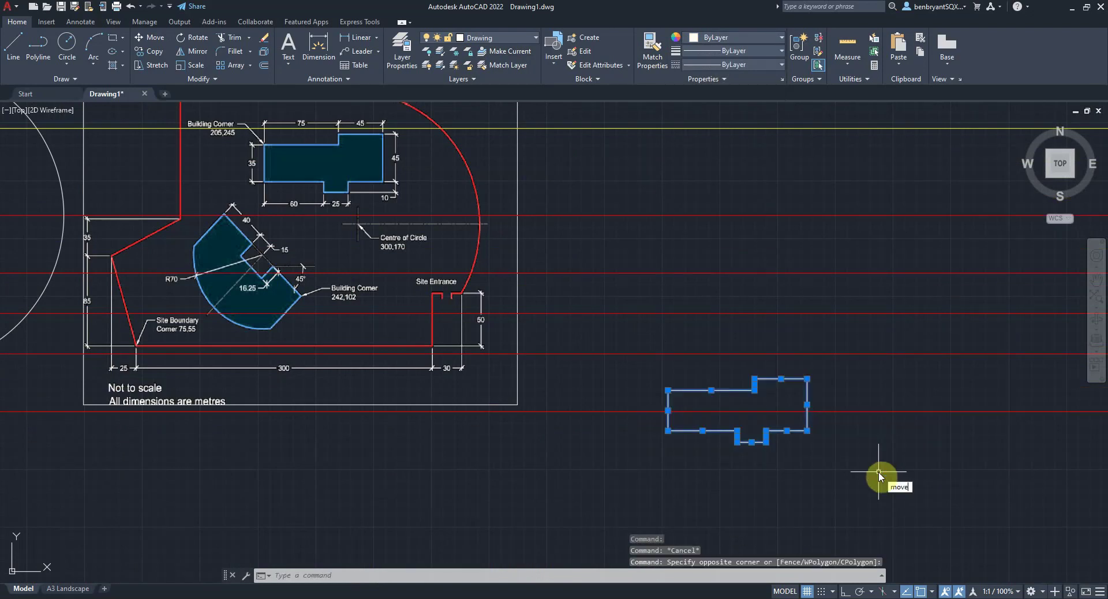
key(Return)
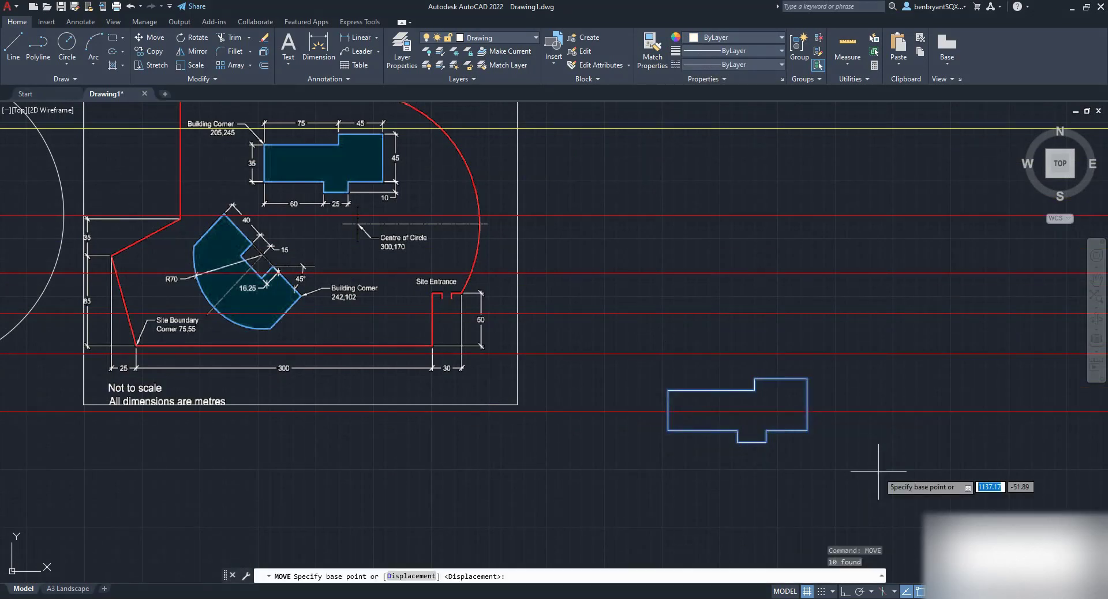
click(668, 390)
middle_drag(617, 432, 952, 512)
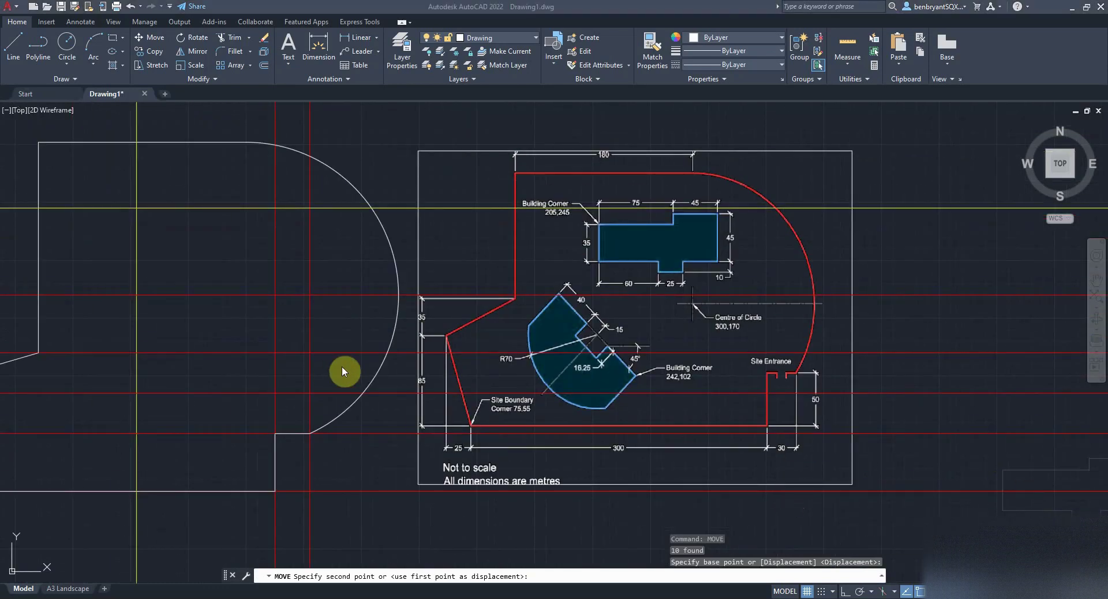
middle_drag(198, 234, 517, 286)
click(463, 249)
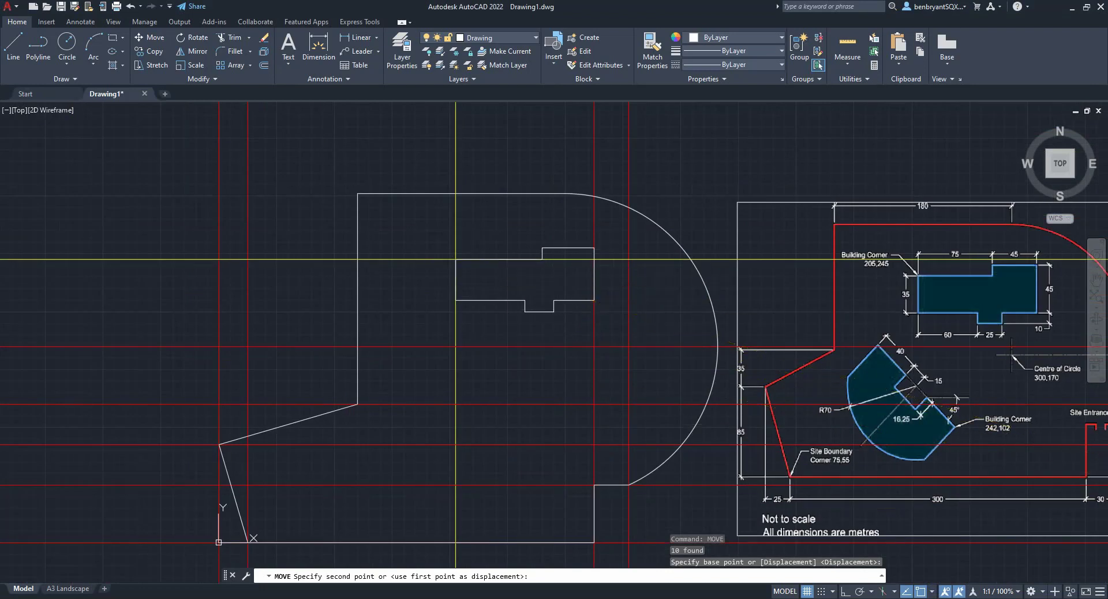
Step: Turn off the Construction layer and turn on the vision layer
middle_drag(569, 371, 370, 321)
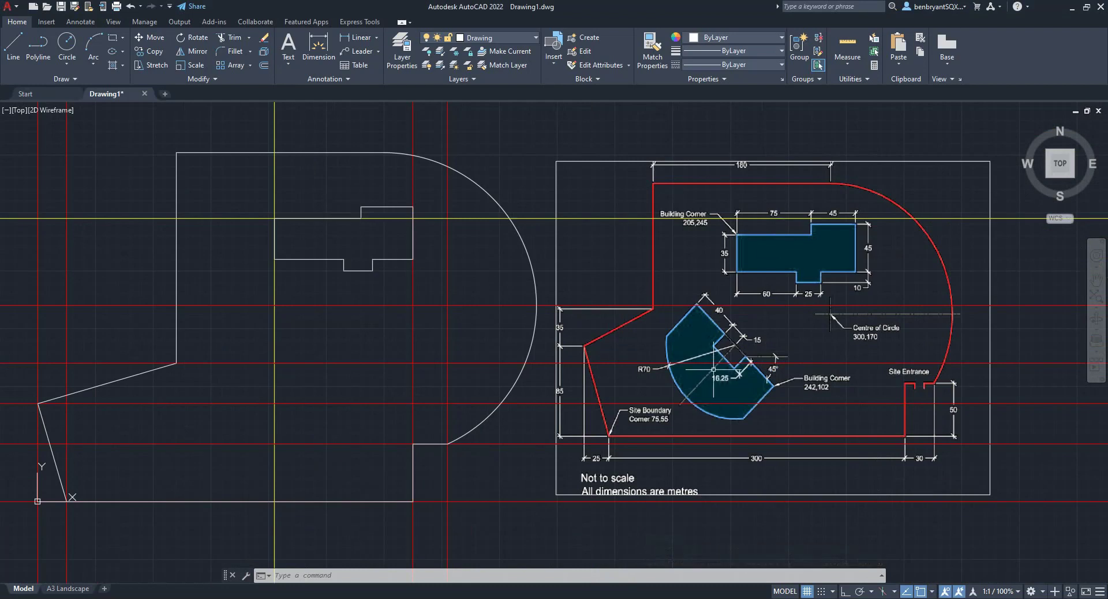
middle_drag(714, 369, 641, 320)
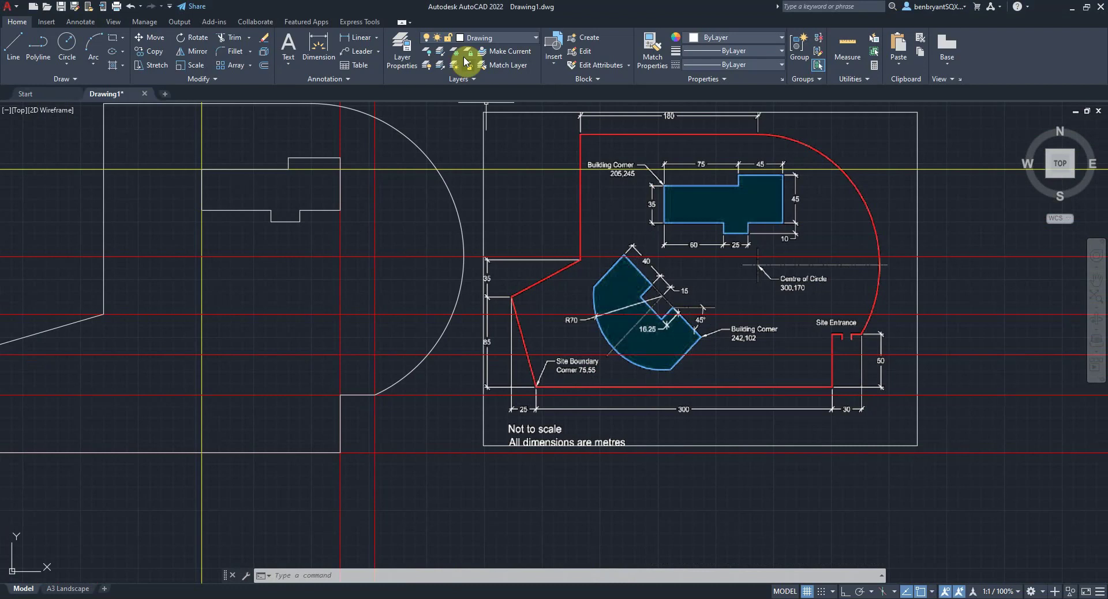
click(501, 37)
click(428, 93)
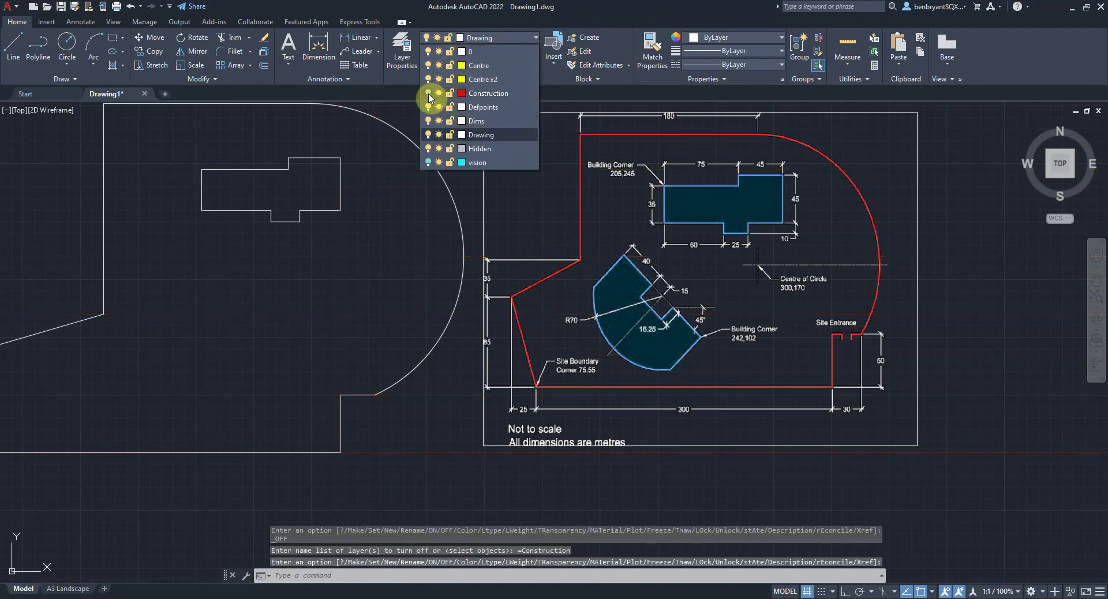
mouse_move(782, 381)
middle_down()
mouse_move(306, 364)
mouse_move(317, 396)
mouse_move(353, 418)
middle_up()
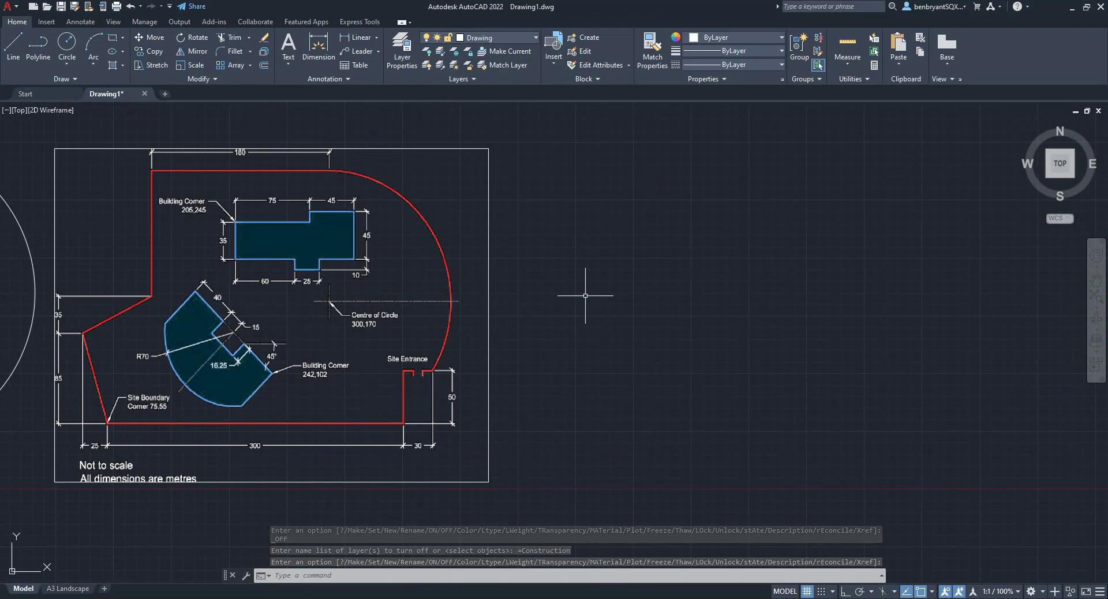
click(496, 44)
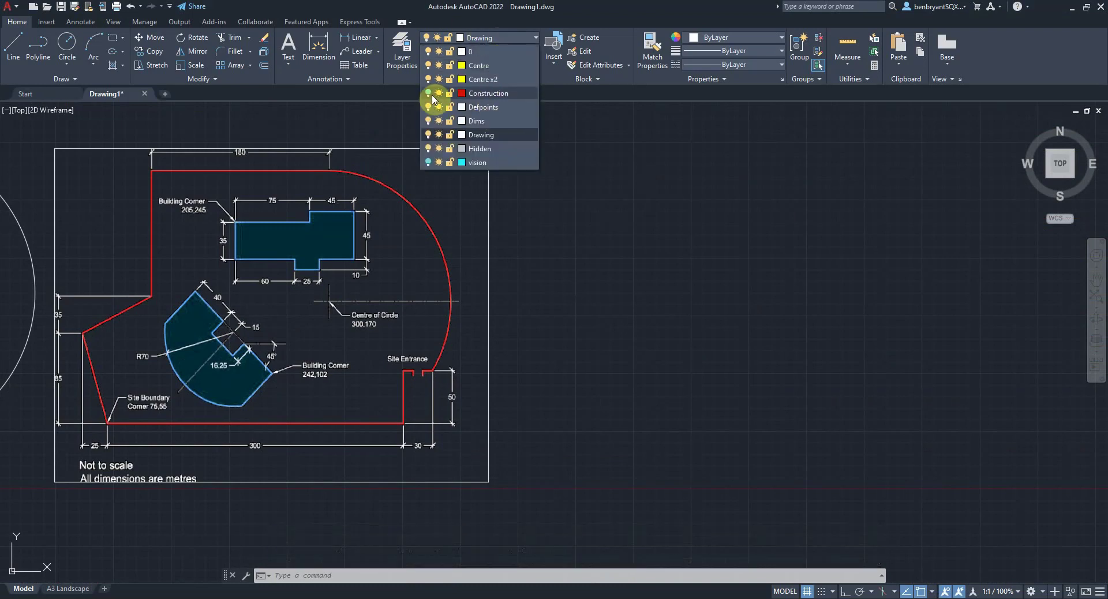
click(429, 163)
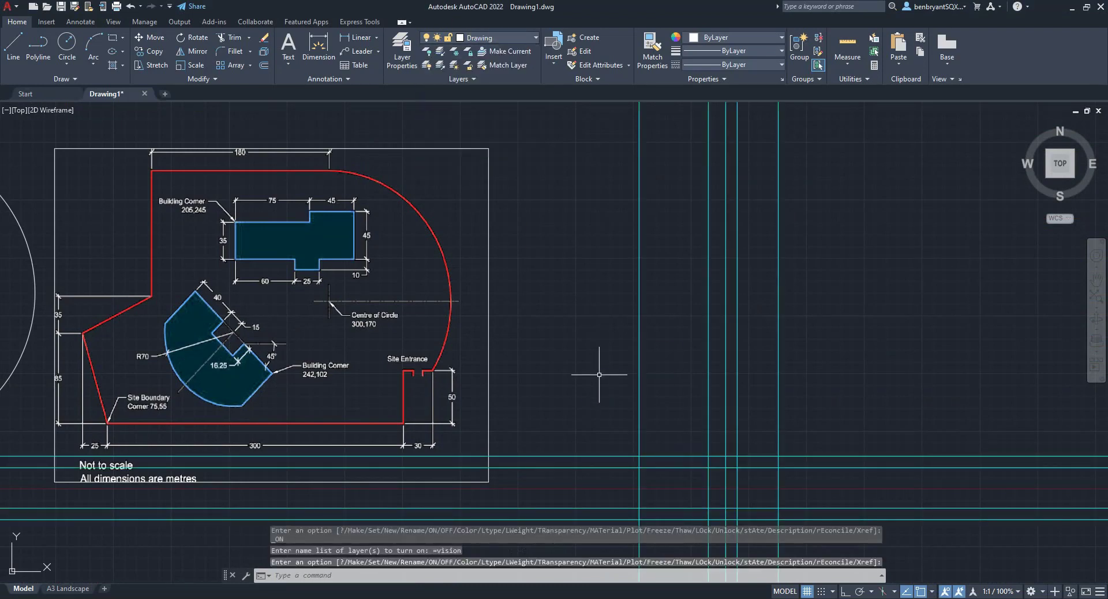
Step: Erase all the old cyan construction lines beside the reference plan
mouse_move(599, 375)
middle_down()
mouse_move(566, 378)
mouse_move(494, 340)
mouse_move(497, 314)
middle_up()
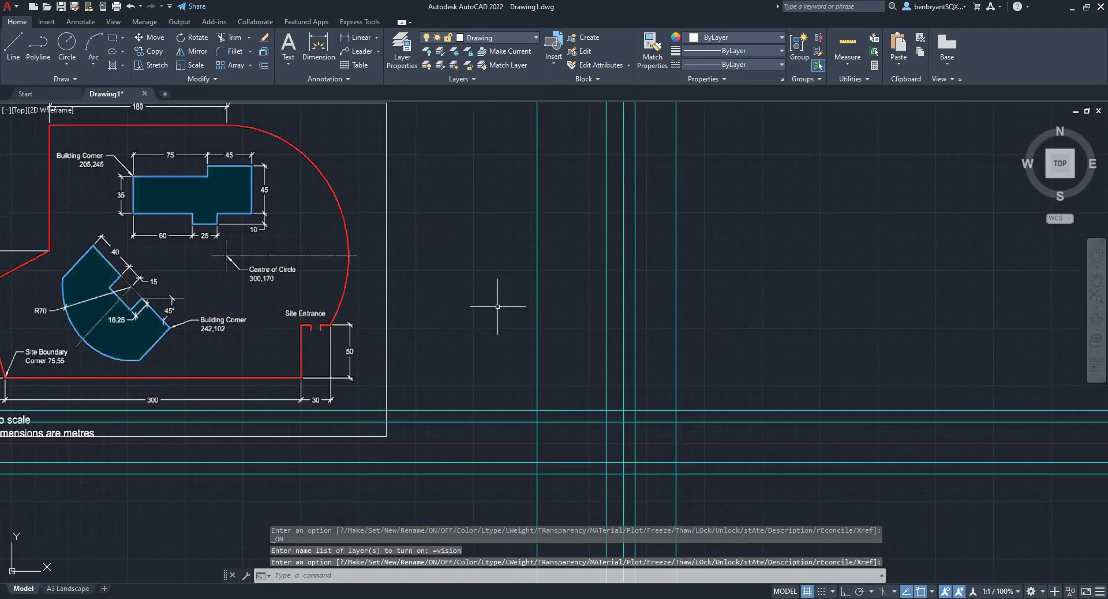
click(763, 515)
click(517, 319)
key(Delete)
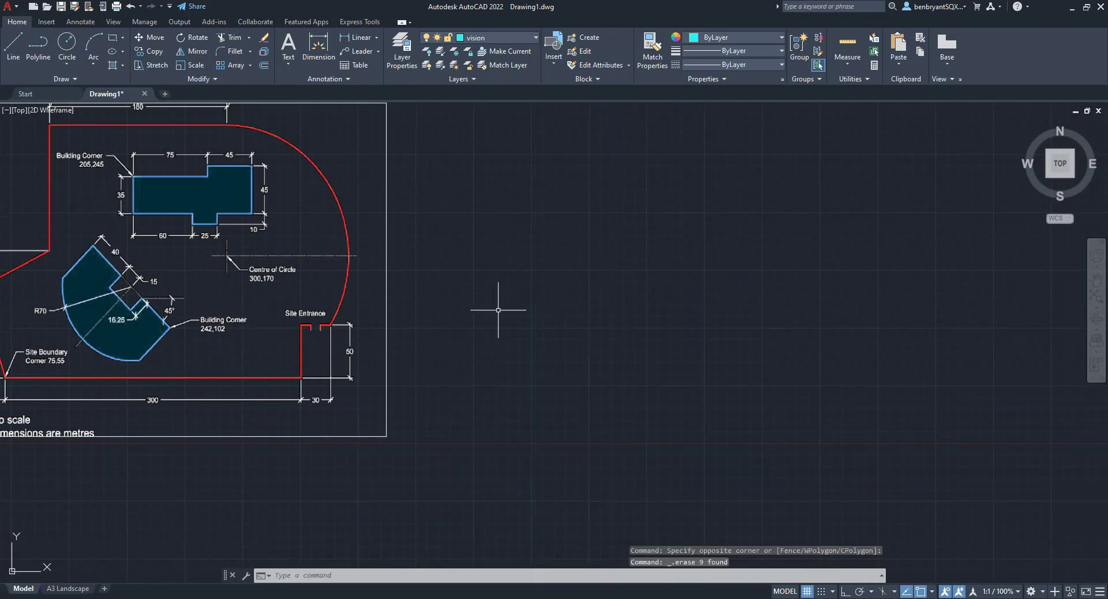
key(Escape)
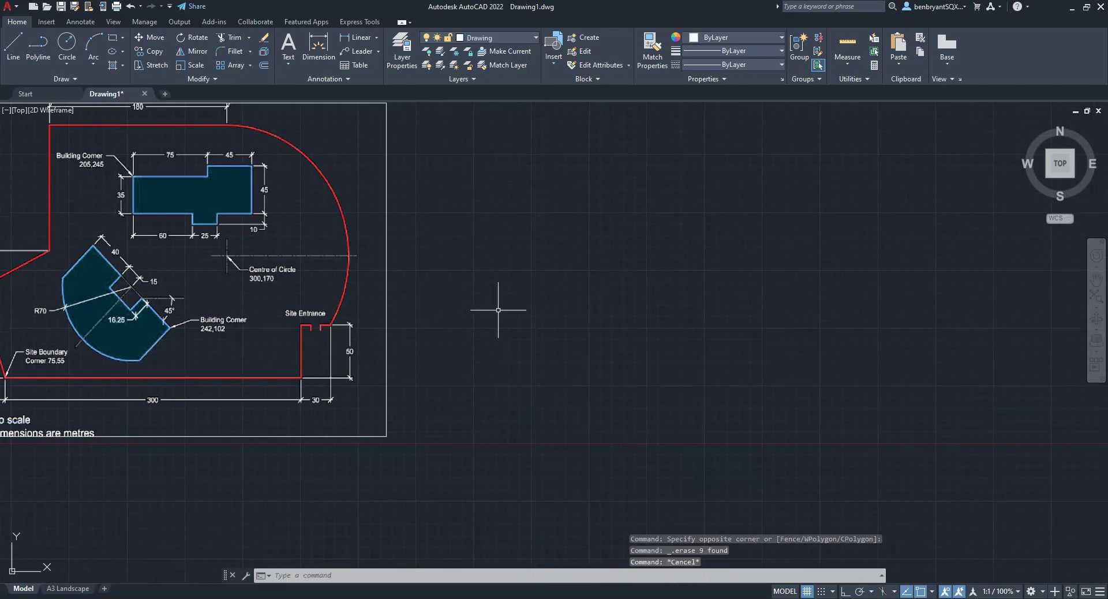
Step: On the vision layer, draw a vertical and a horizontal construction line crossing at one point in the empty area right of the reference plan
click(497, 37)
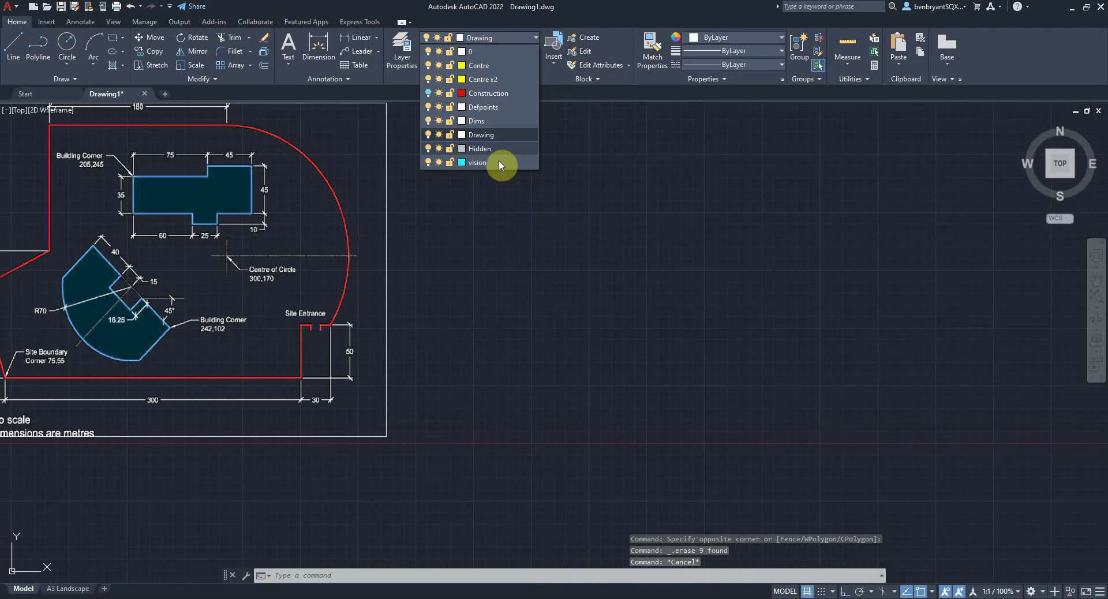
click(499, 162)
text(xline)
key(Return)
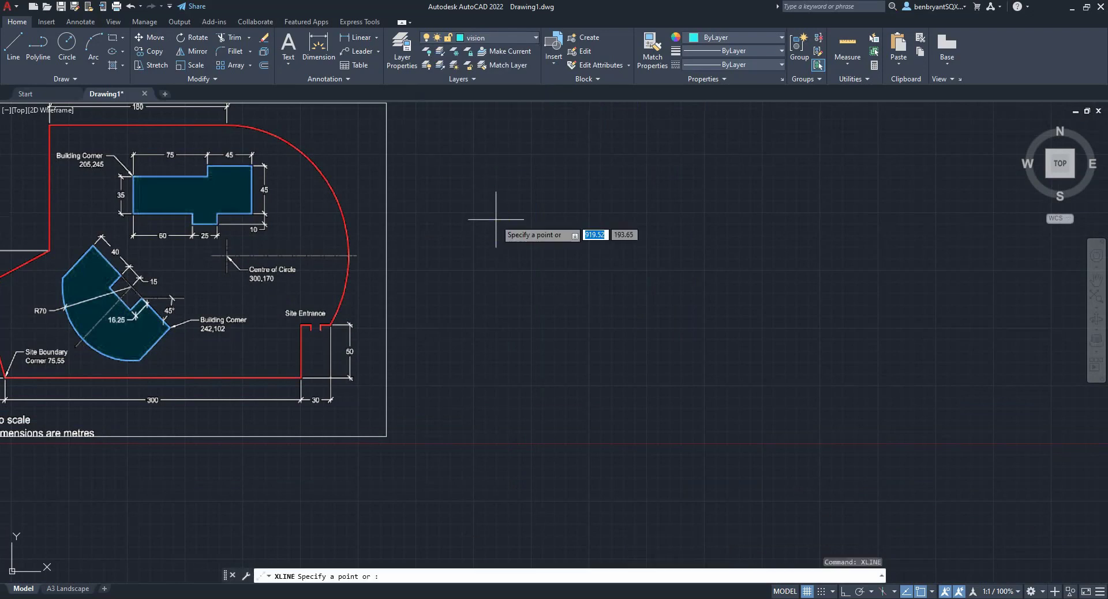
click(518, 315)
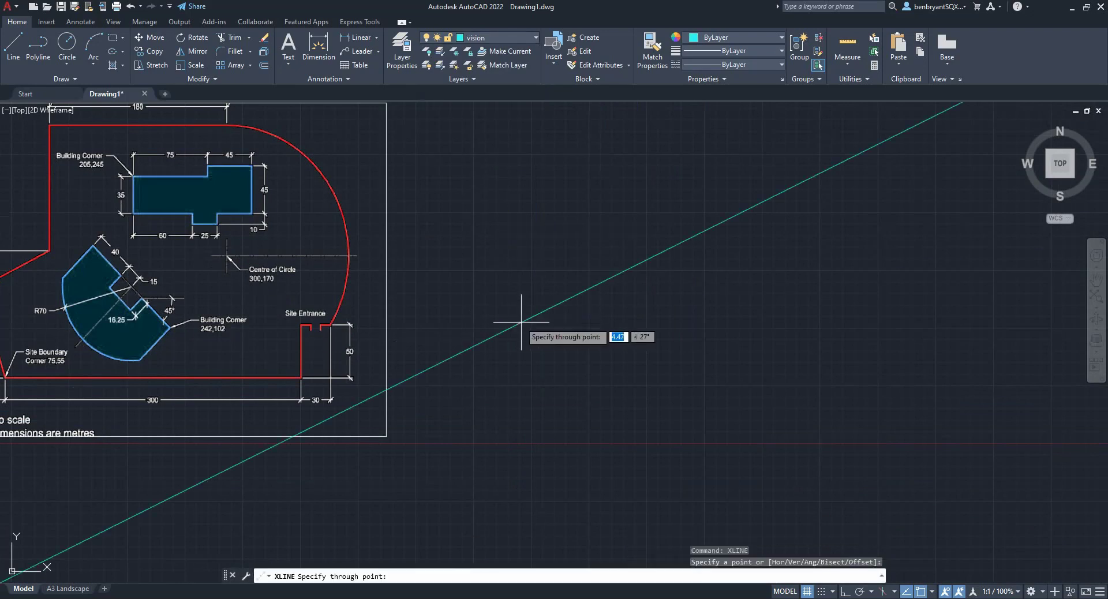
key(F8)
click(516, 288)
key(F8)
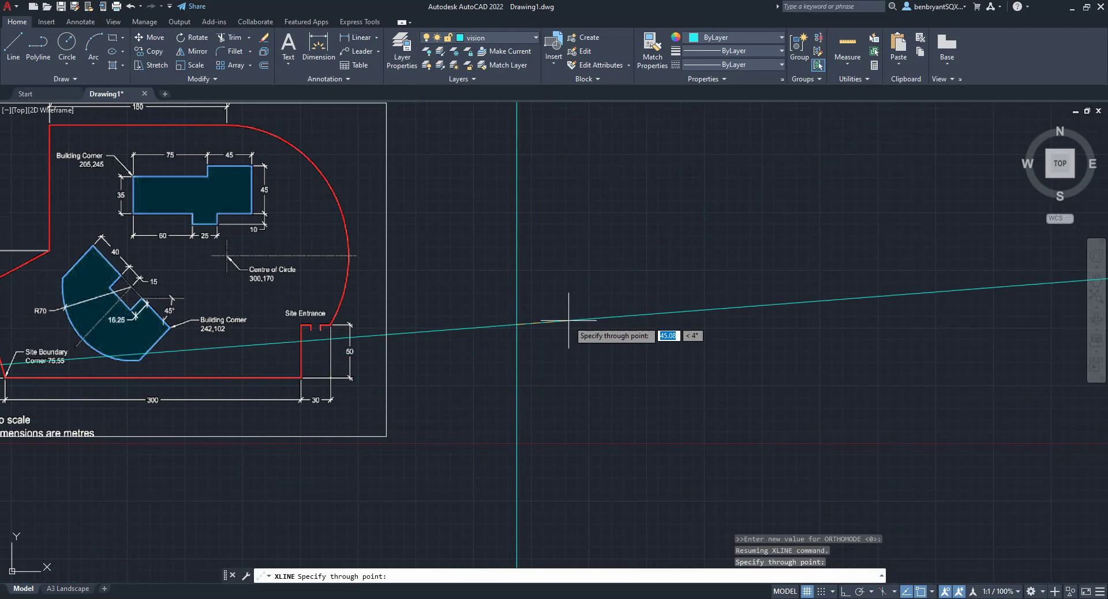
click(572, 325)
key(Escape)
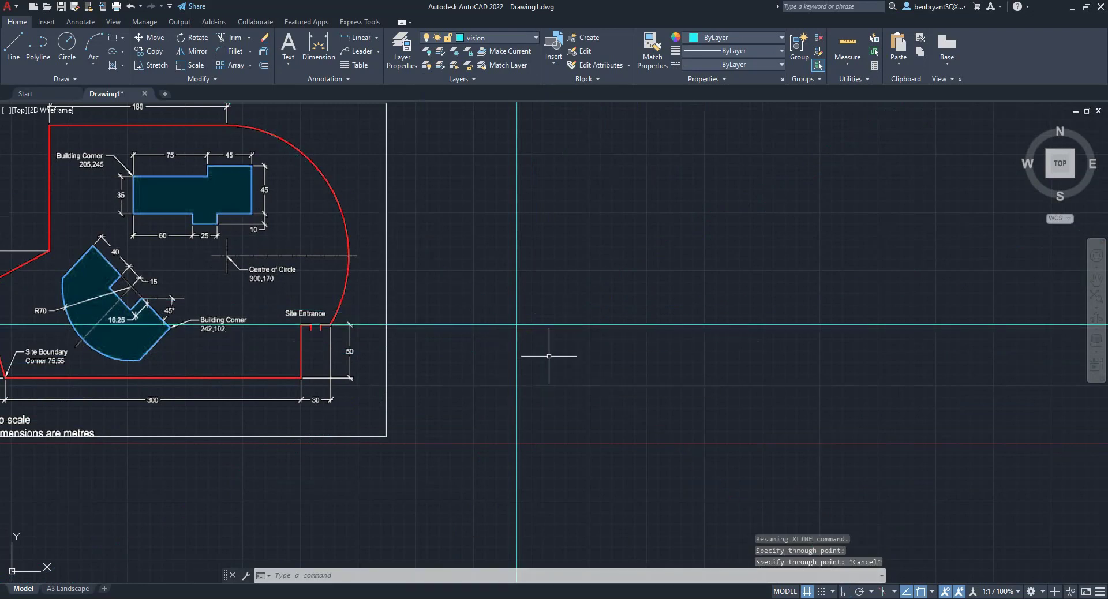
Step: Move the horizontal cyan construction line down so that it crosses the vertical one below the reference plan's frame
click(548, 325)
click(517, 325)
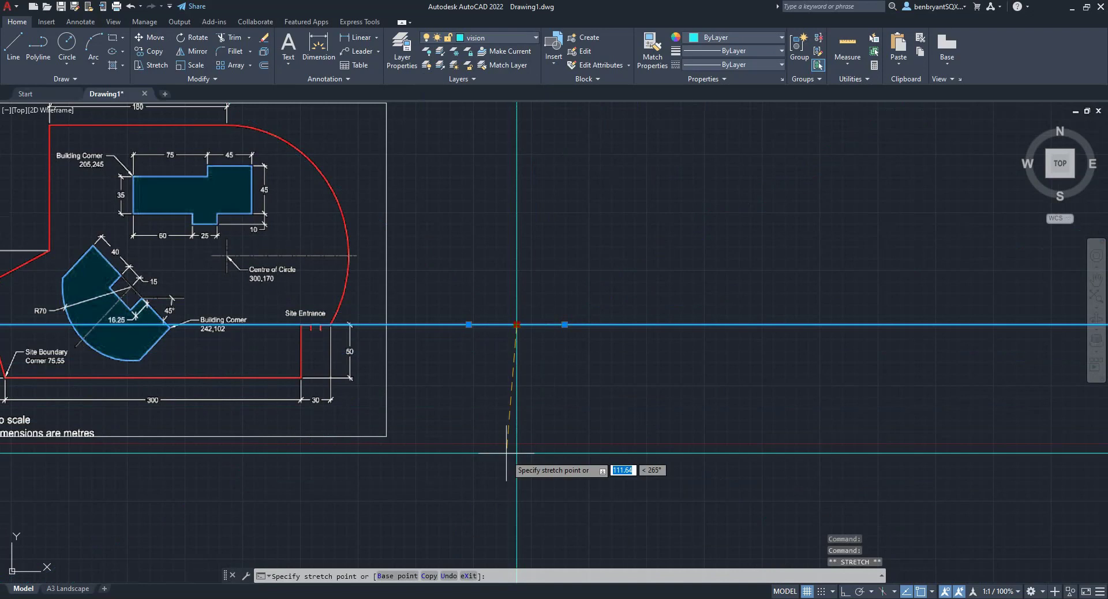
click(520, 480)
key(Escape)
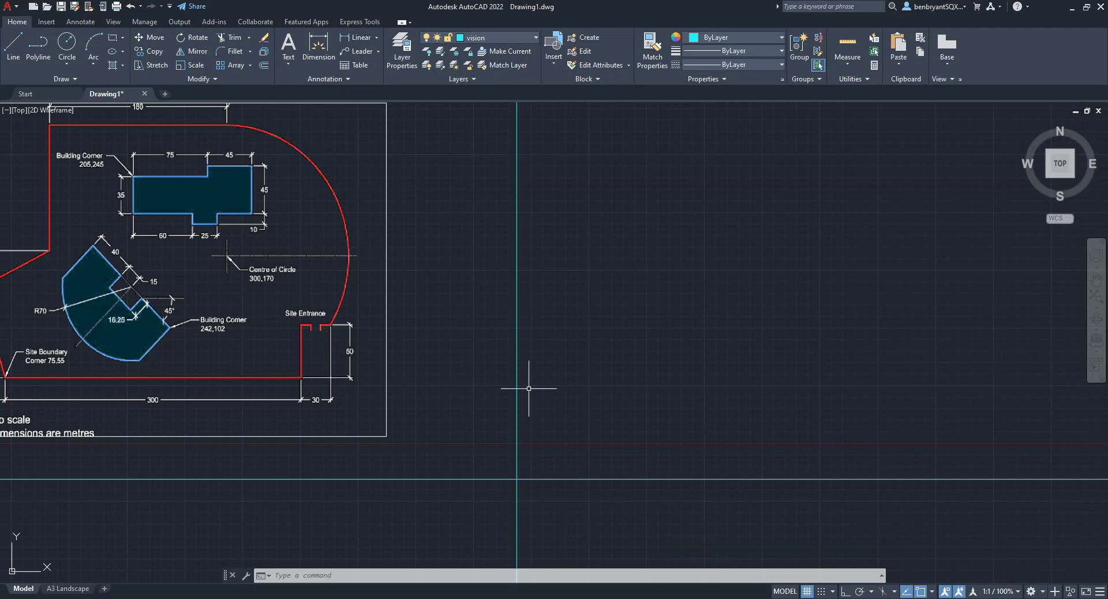
click(505, 39)
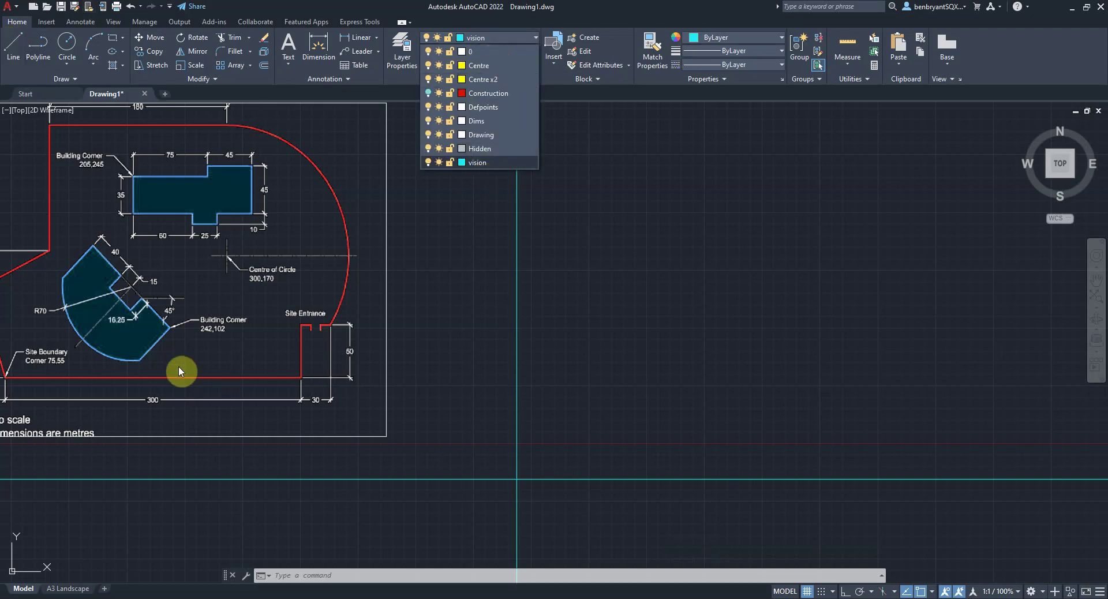
click(158, 314)
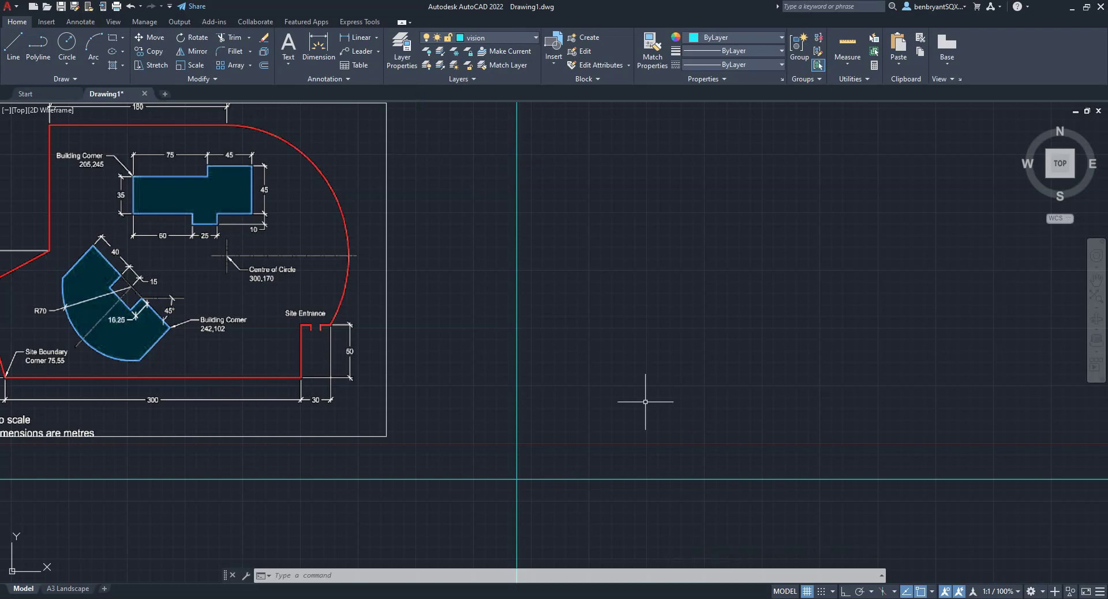
Step: Offset the horizontal cyan construction line 40 m upward
text(offset)
key(Return)
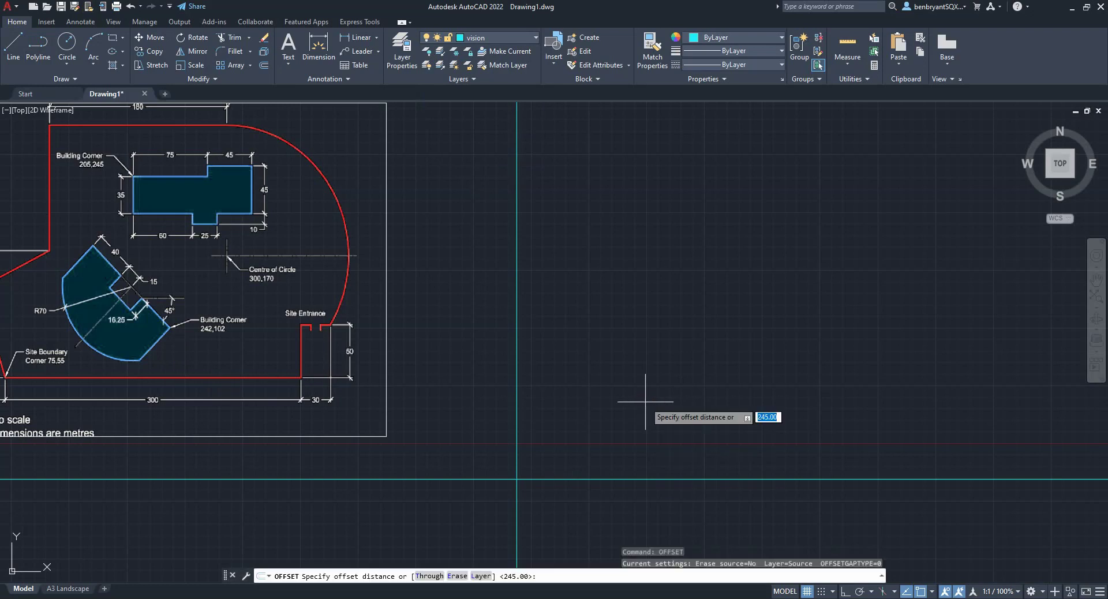
text(40)
key(Return)
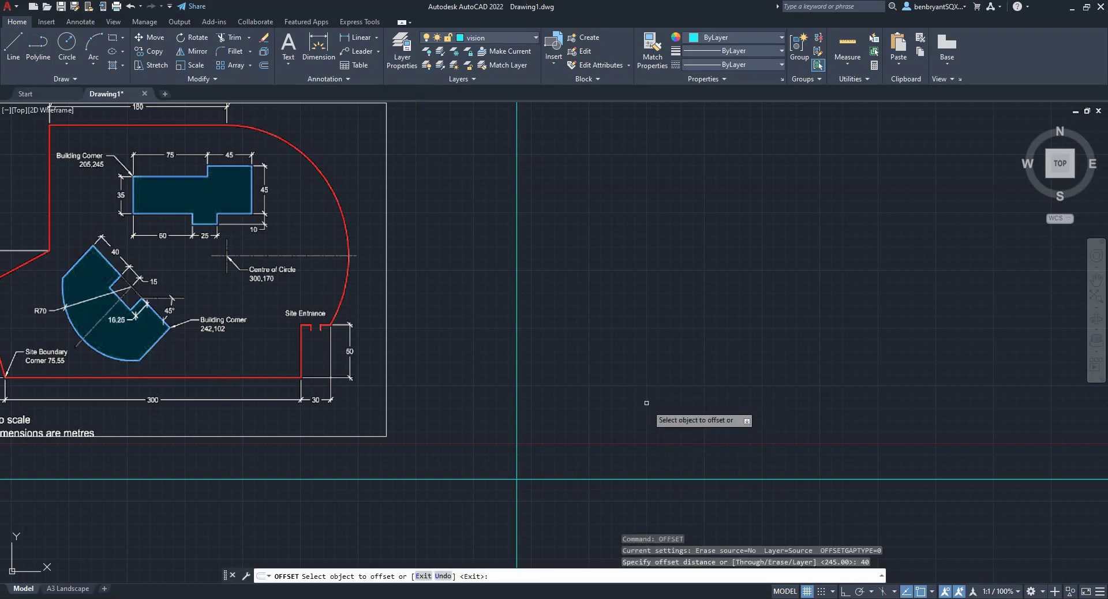
click(604, 479)
click(603, 442)
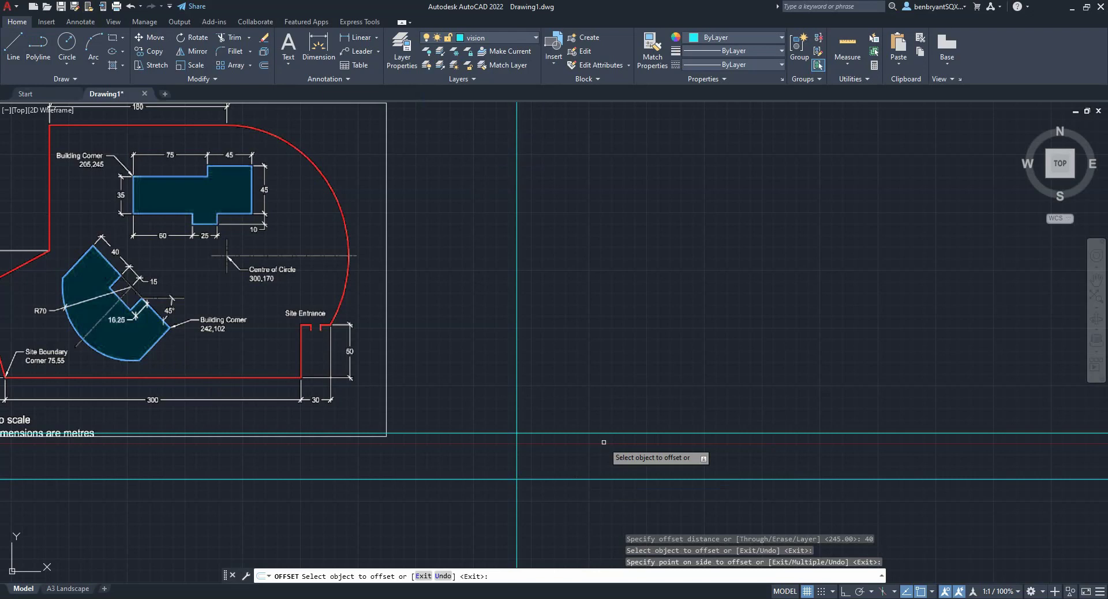
key(Return)
Step: Offset the upper horizontal construction line 15 m upward, and offset the resulting line another 15 m upward
key(Return)
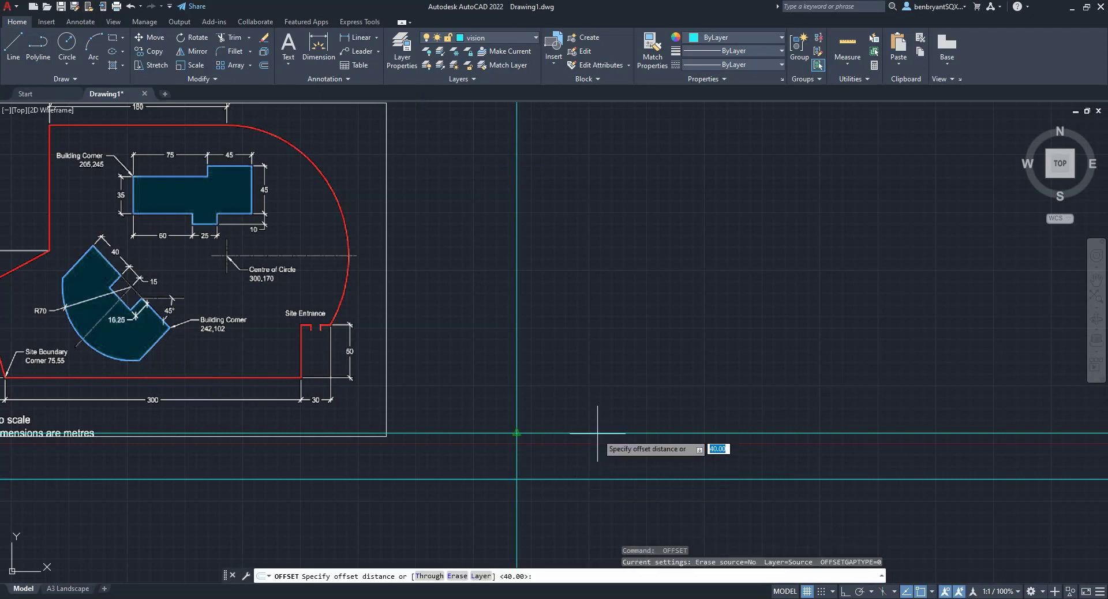
text(15)
key(Return)
click(596, 434)
click(595, 427)
click(595, 415)
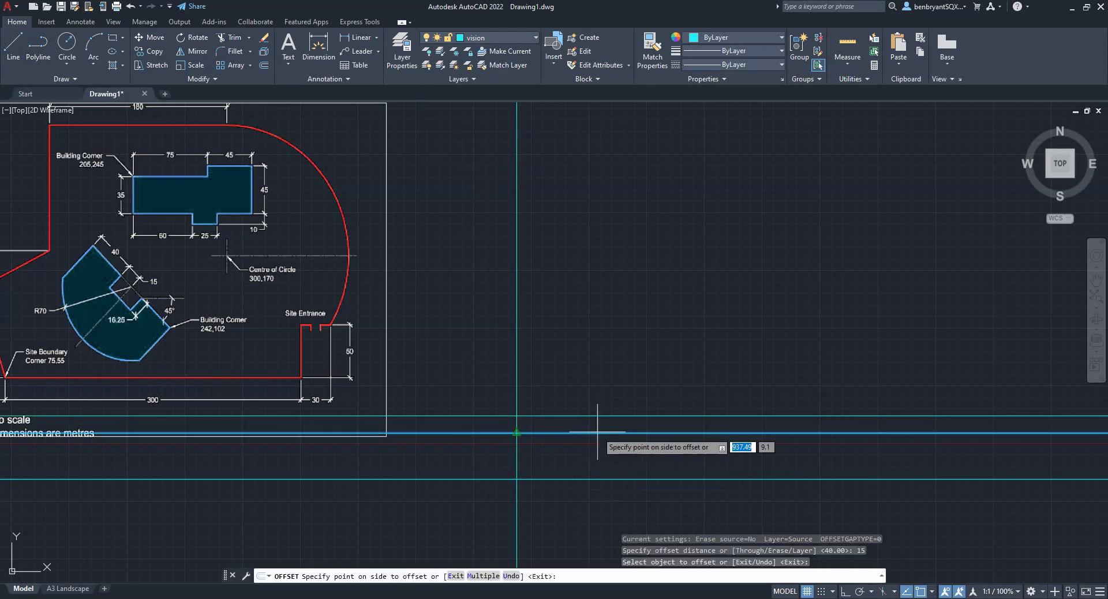
click(595, 407)
click(595, 415)
click(596, 398)
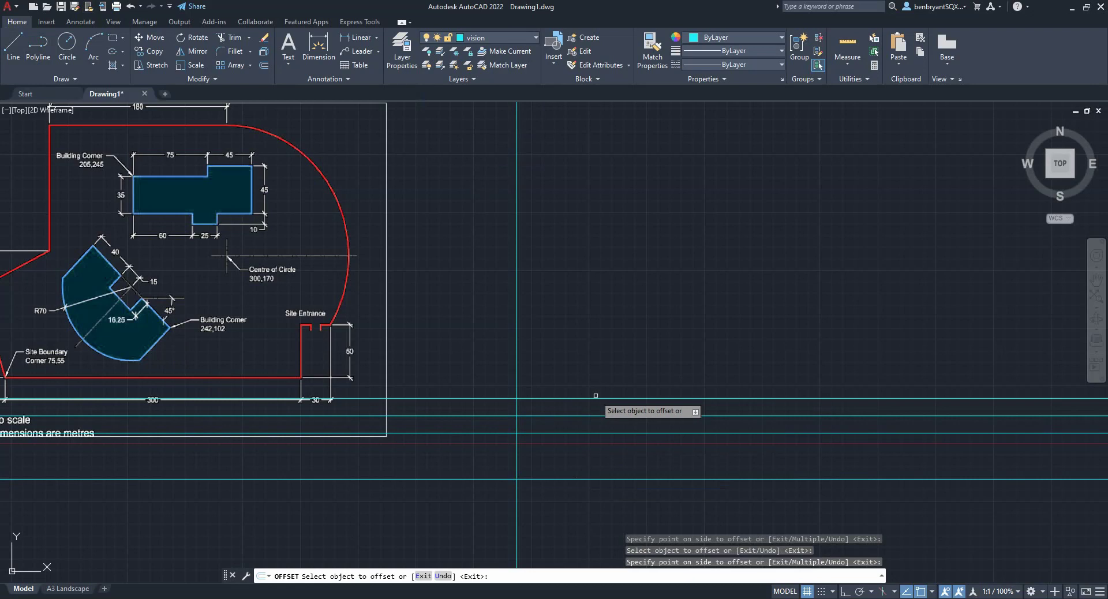
key(Return)
Step: Offset the topmost horizontal construction line 40 m upward
key(Return)
text(40)
key(Return)
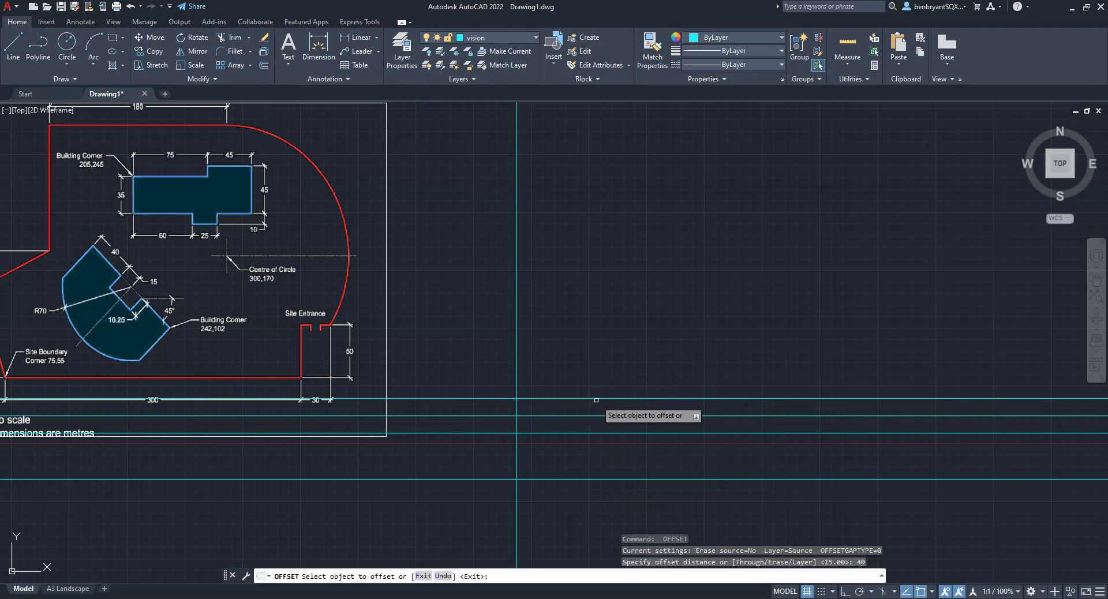
click(597, 398)
click(599, 376)
key(Escape)
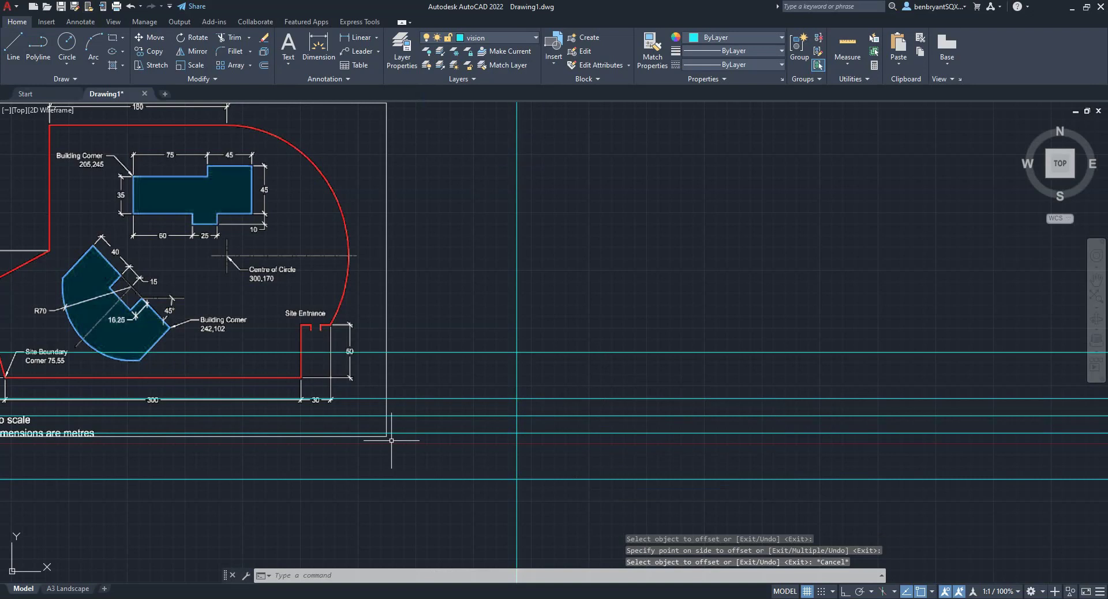
Step: Offset the vertical cyan construction line 16.25 m to the right
key(Return)
text(1)
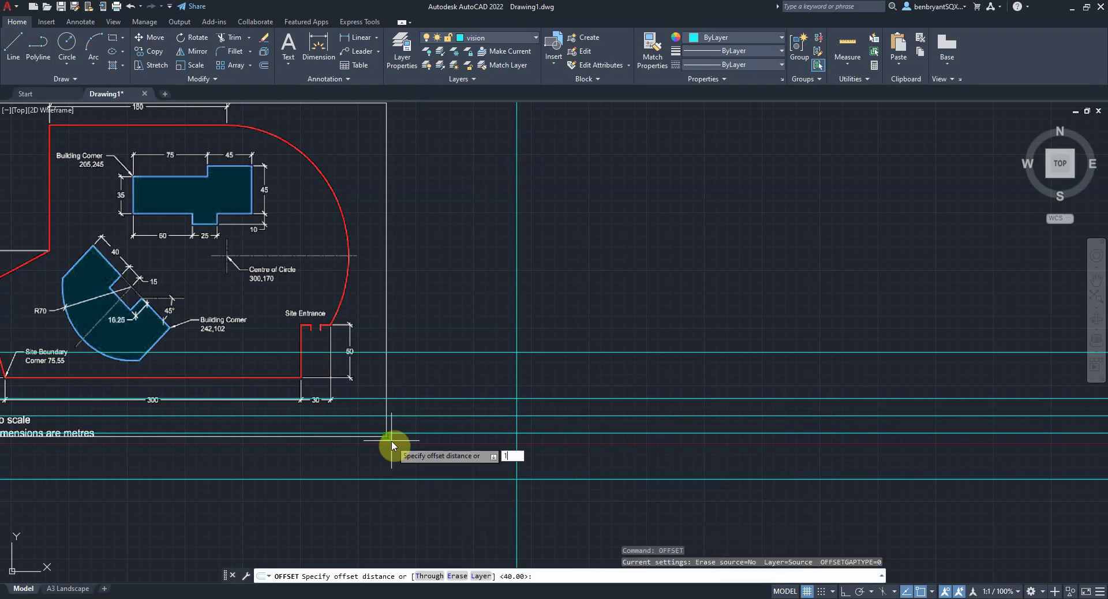
text(6.25)
key(Return)
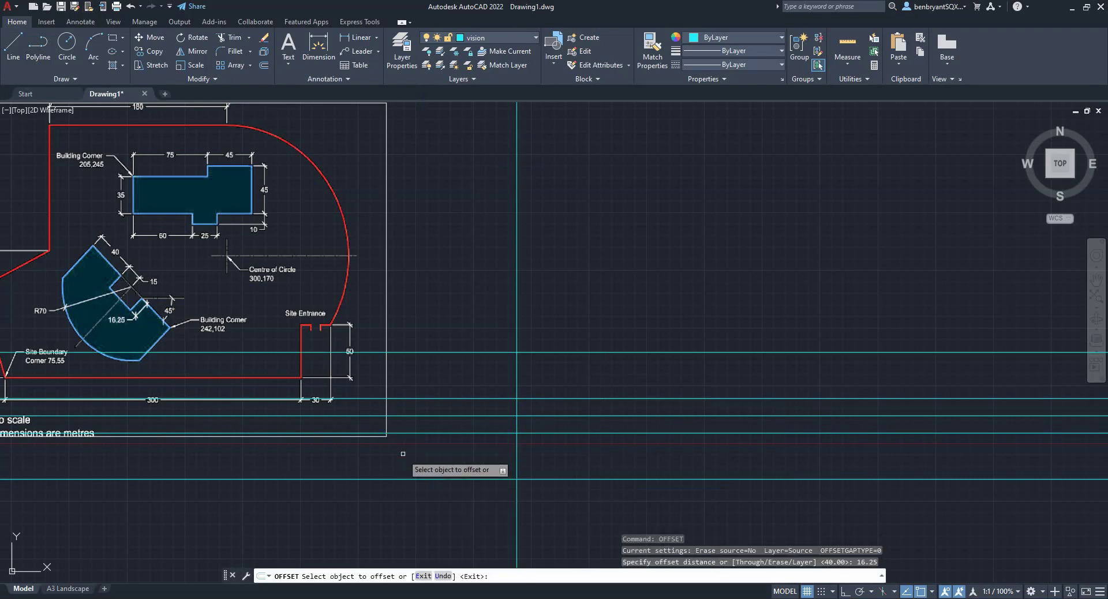
click(517, 520)
click(527, 521)
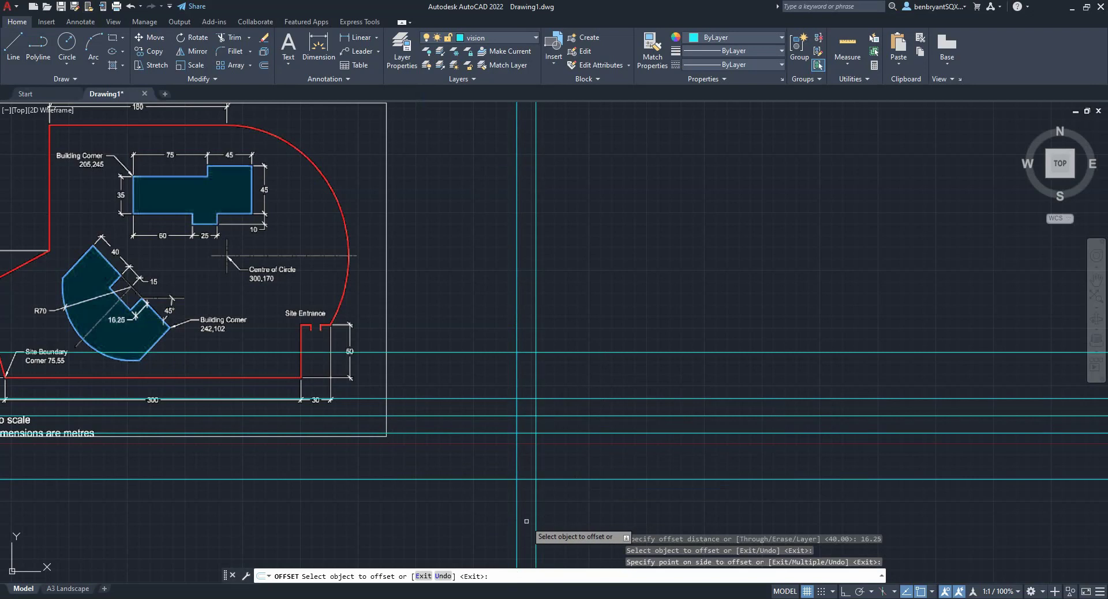
key(Escape)
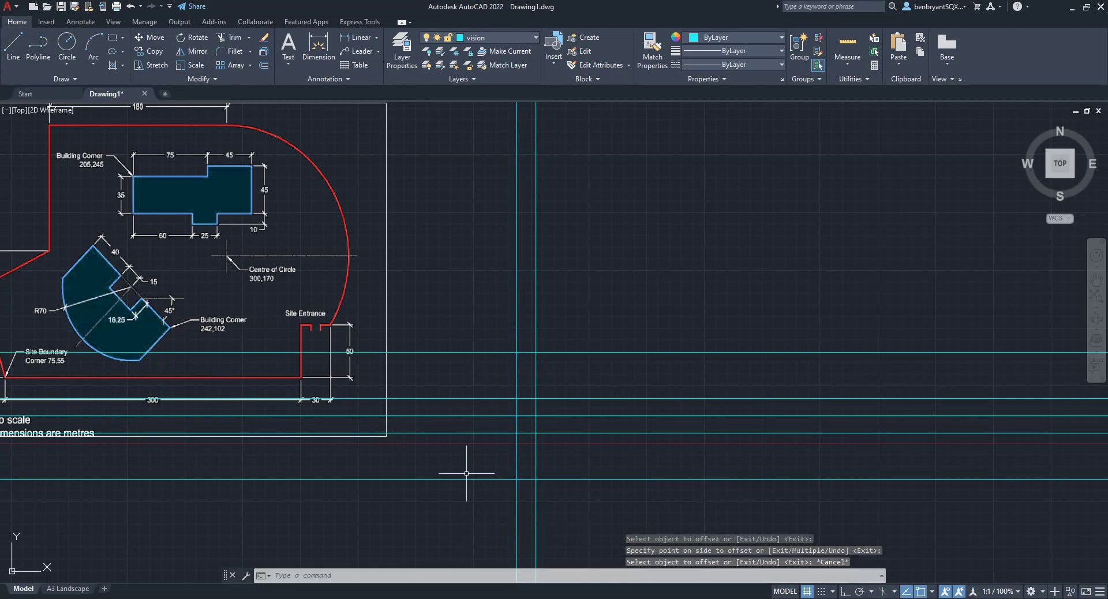
Step: On the Drawing layer, trace the building's notched straight edge with a polyline snapped to the guide-line intersections, including the 16.25 m deep recess
click(473, 38)
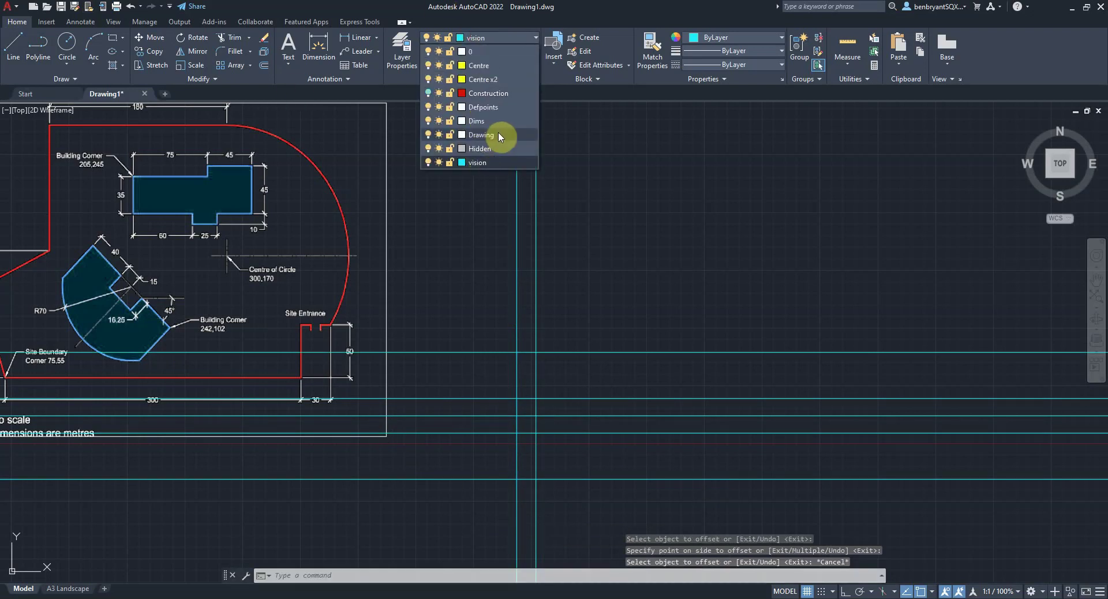
click(482, 135)
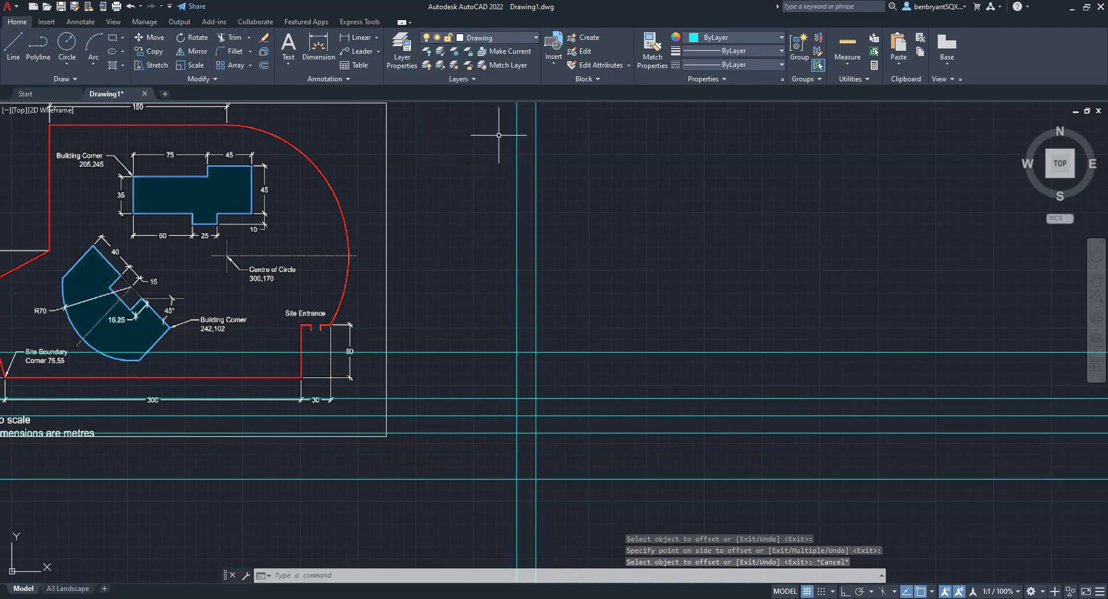
click(23, 50)
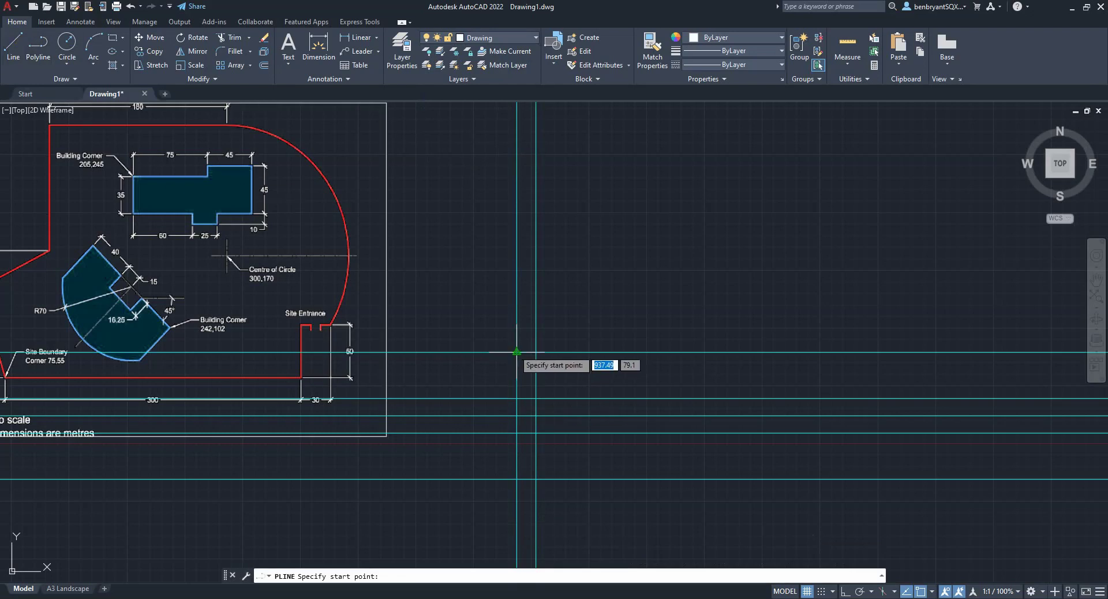
click(517, 399)
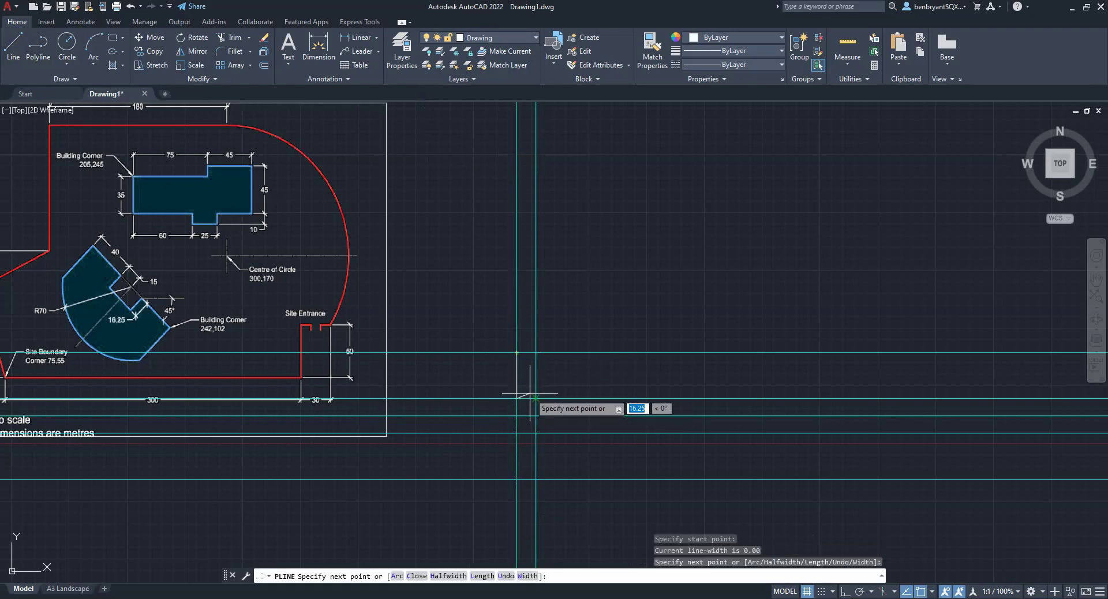
click(535, 399)
click(536, 433)
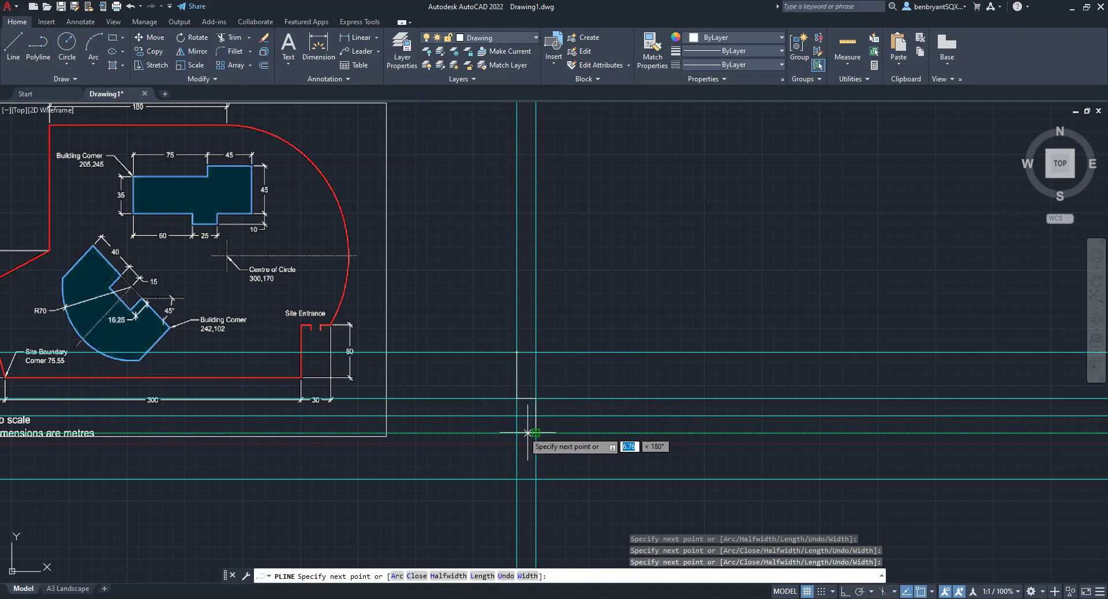
click(517, 433)
click(516, 479)
key(Escape)
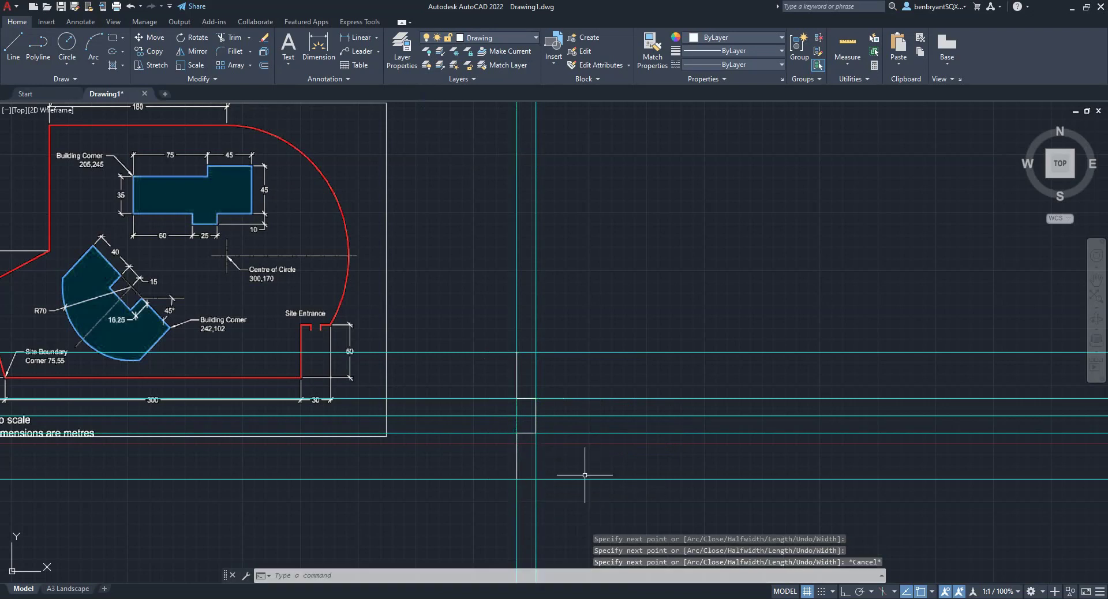
Step: Draw a circle of radius 70 m centred where the middle horizontal guide crosses the first vertical guide, and turn off the vision layer
click(584, 477)
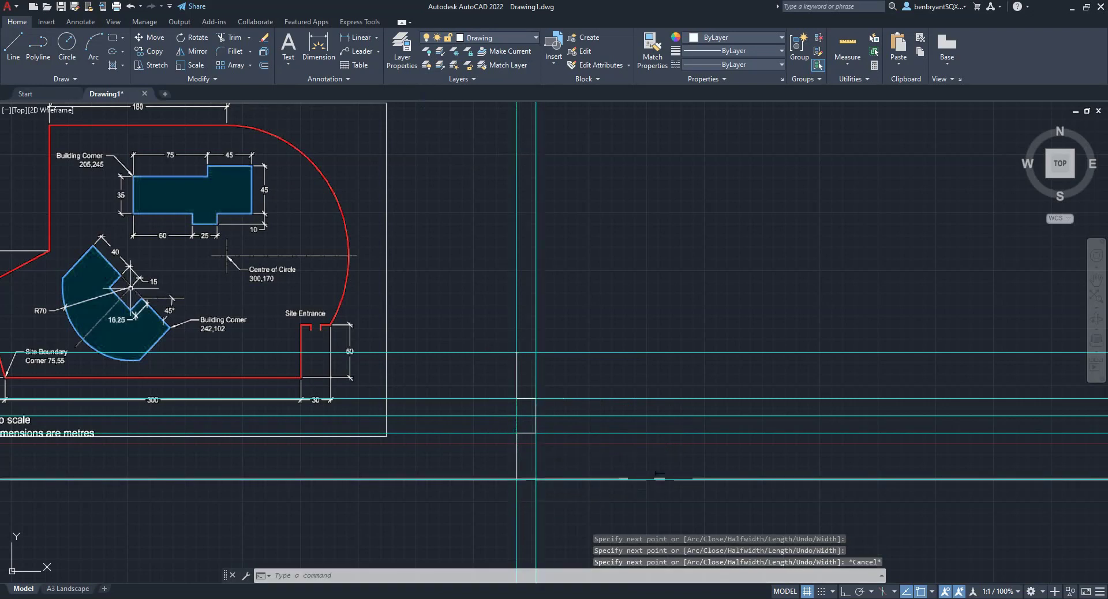
key(Escape)
click(66, 42)
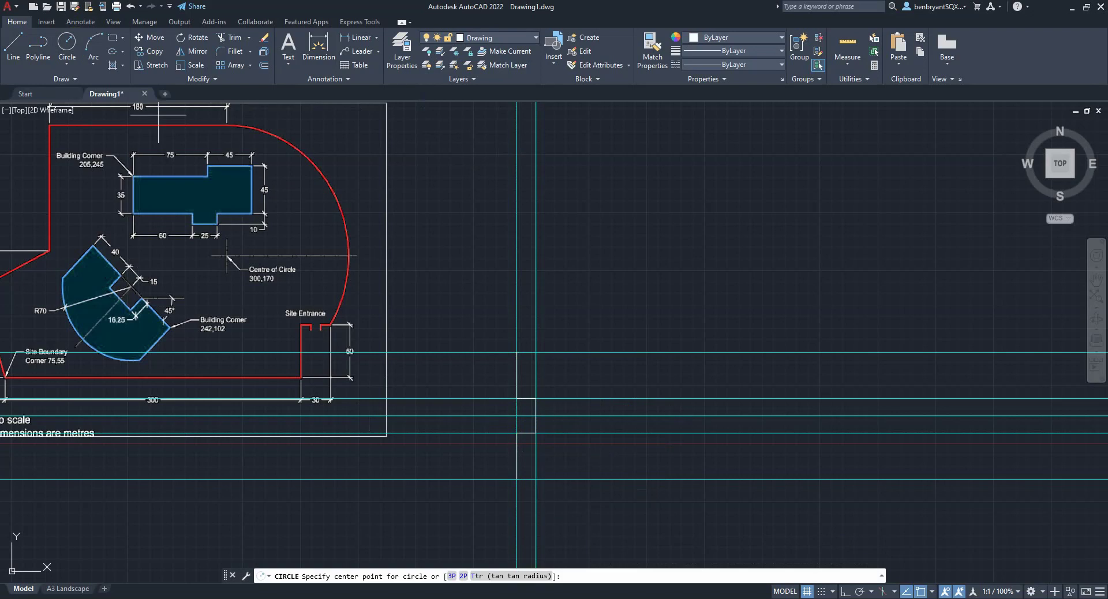
click(516, 415)
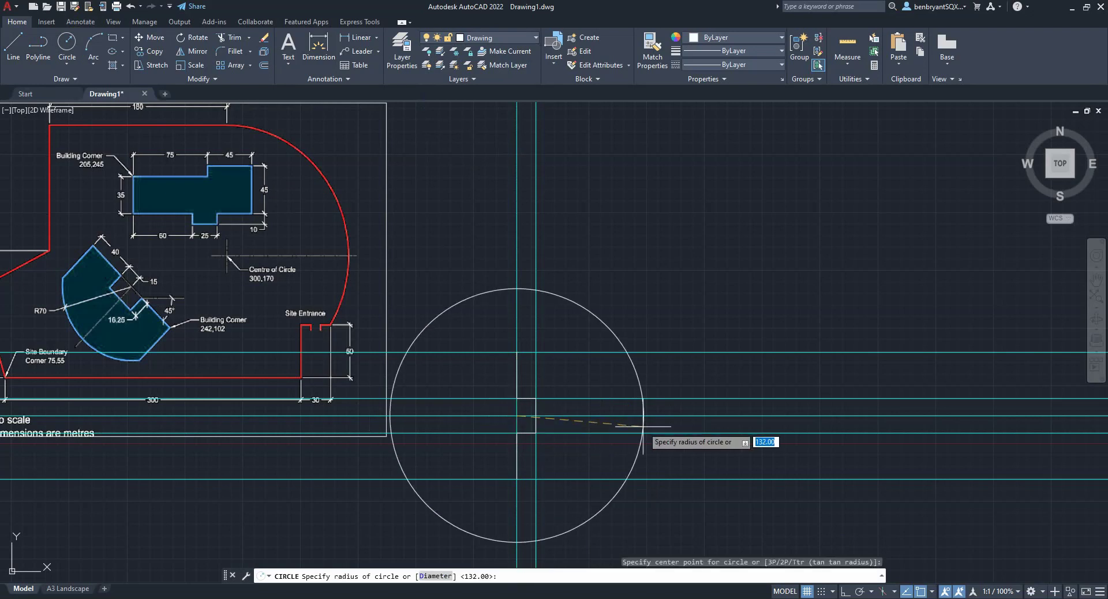
key(Return)
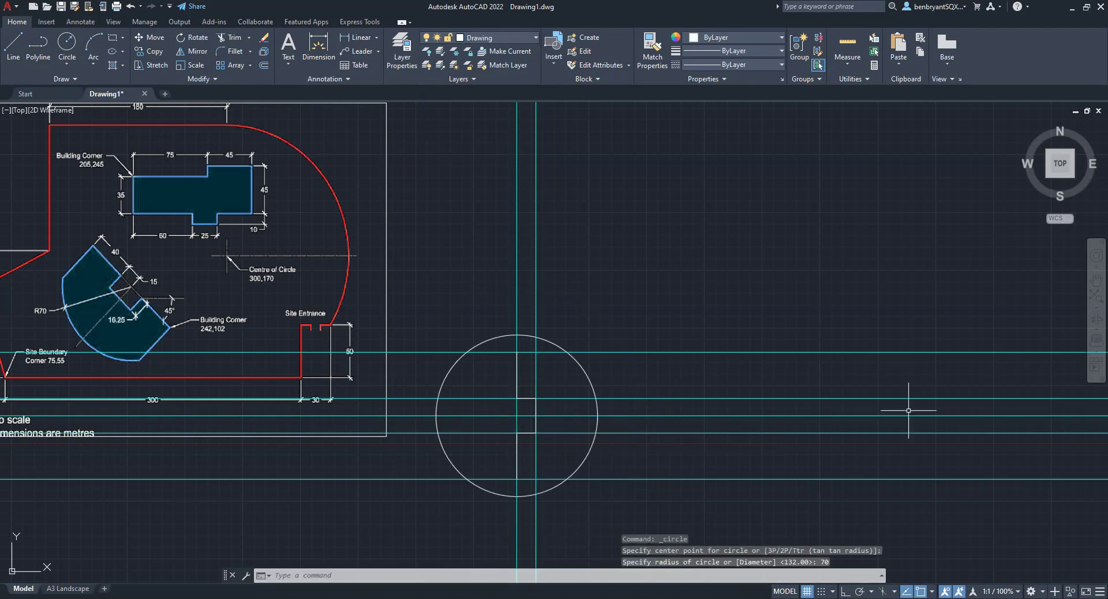
click(491, 41)
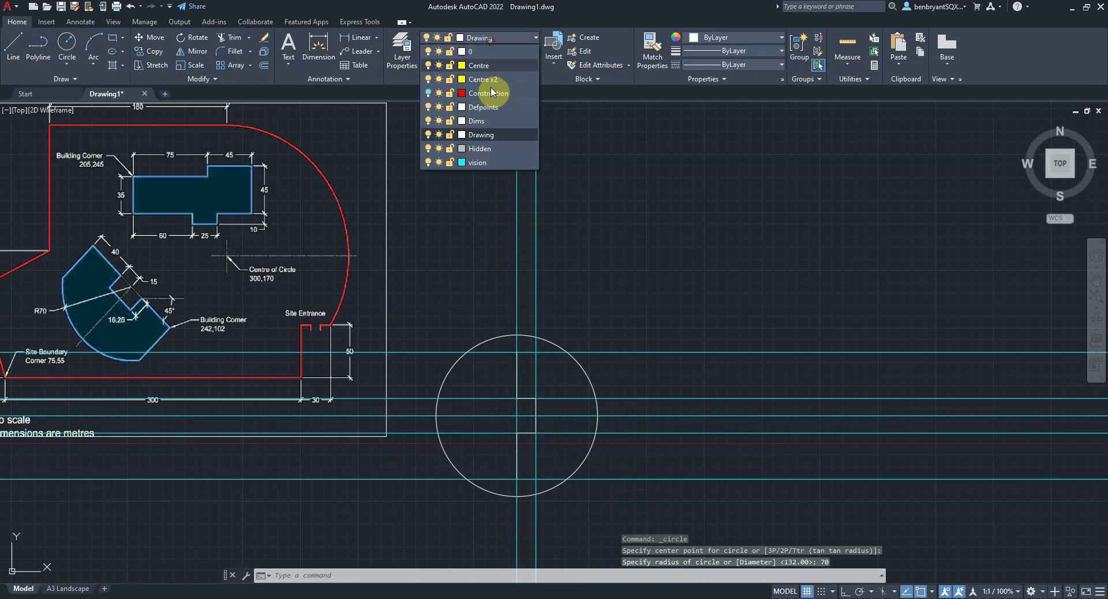
click(429, 163)
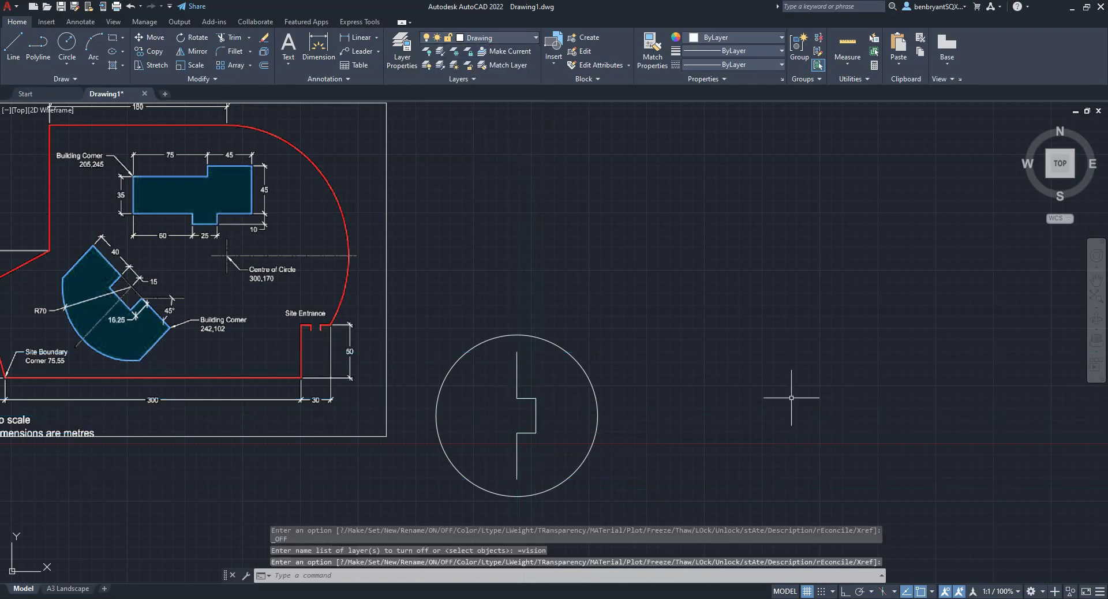
Step: Draw a horizontal line from the upper end and another from the lower end of the notched polyline, both extending right past the circle
click(13, 46)
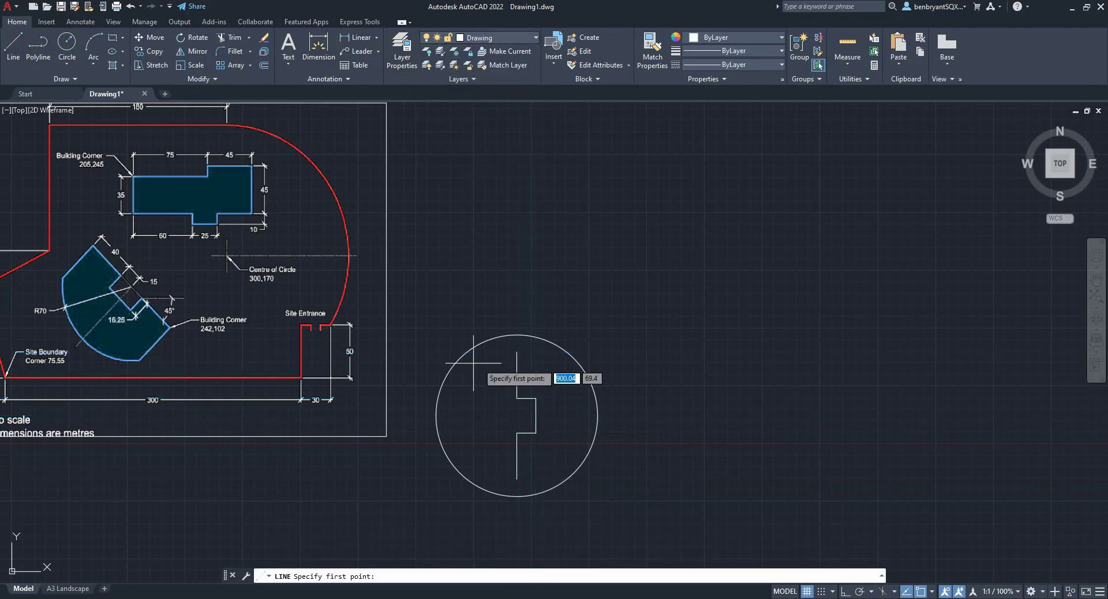
click(517, 352)
click(683, 352)
key(Escape)
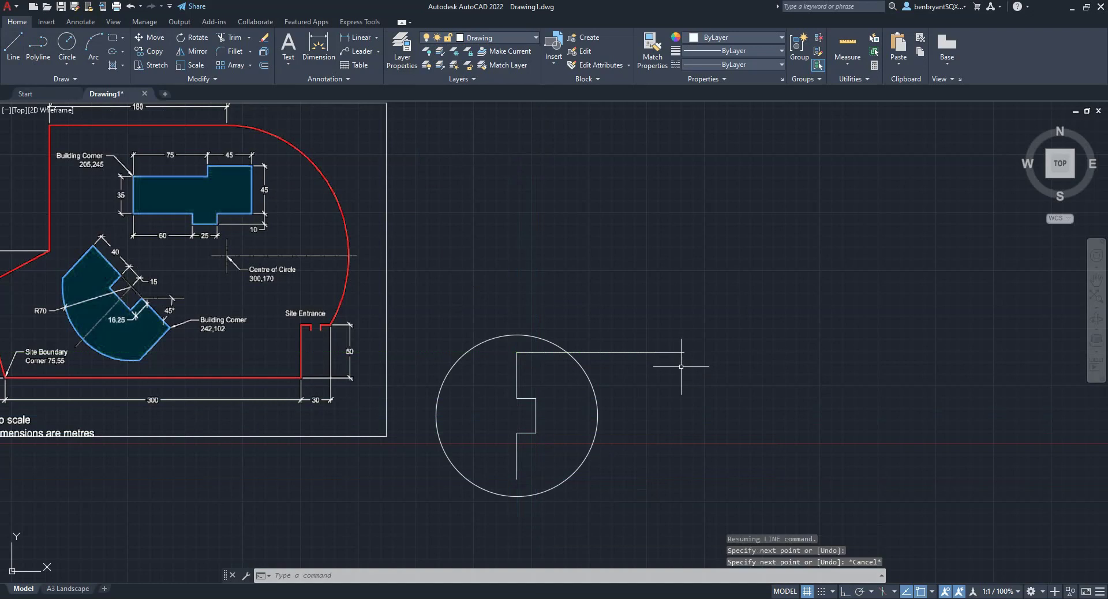
key(Return)
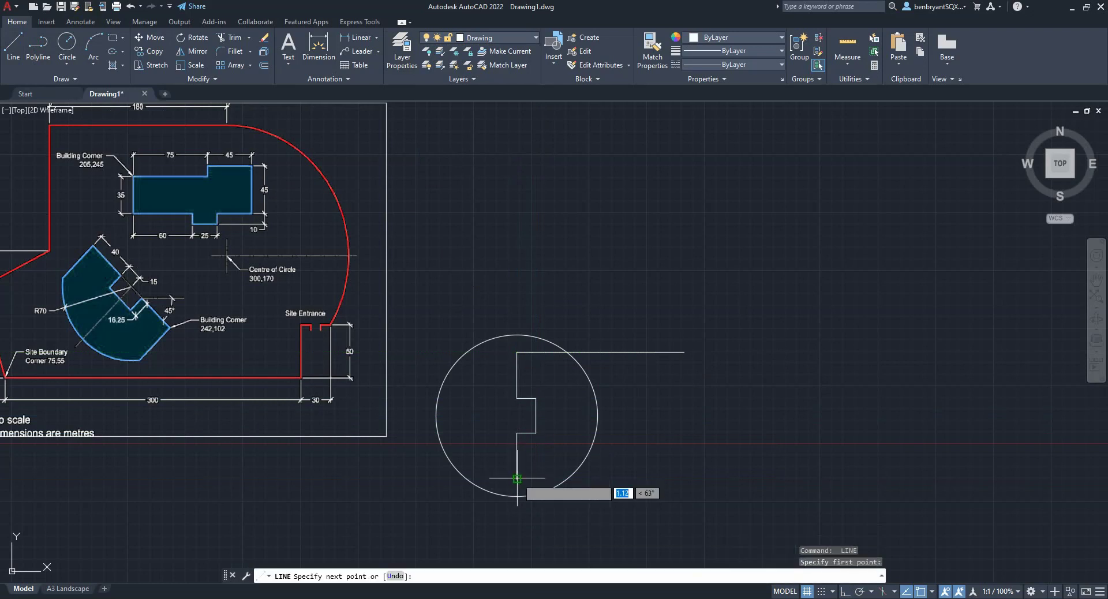
click(517, 479)
click(668, 480)
key(Escape)
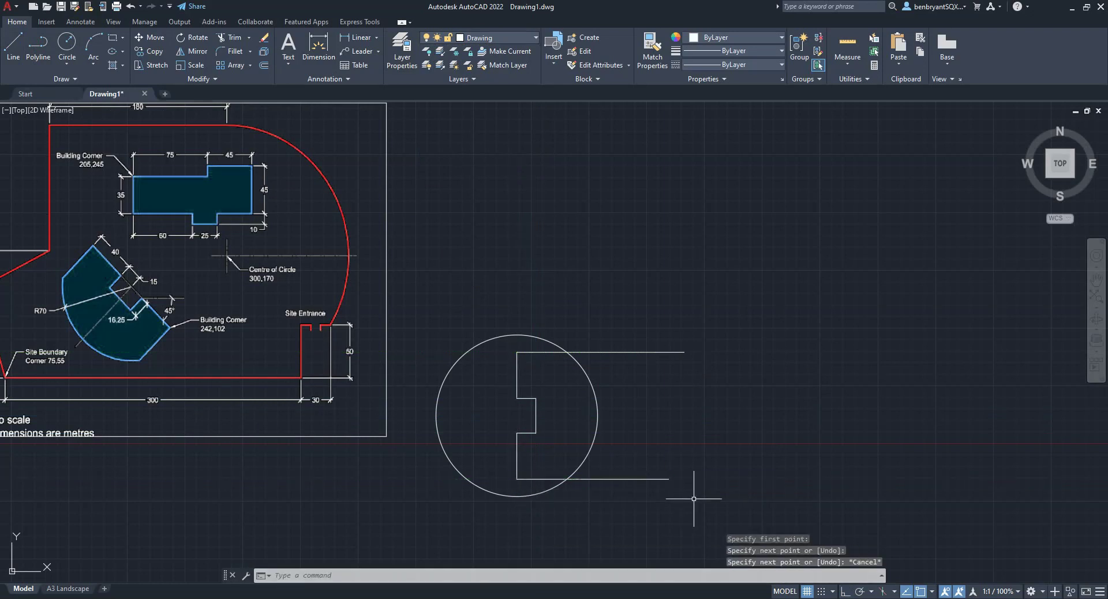
Step: Trim the circle and the two horizontal line ends to leave the closed building outline with its curved right side
text(TRIM)
key(Return)
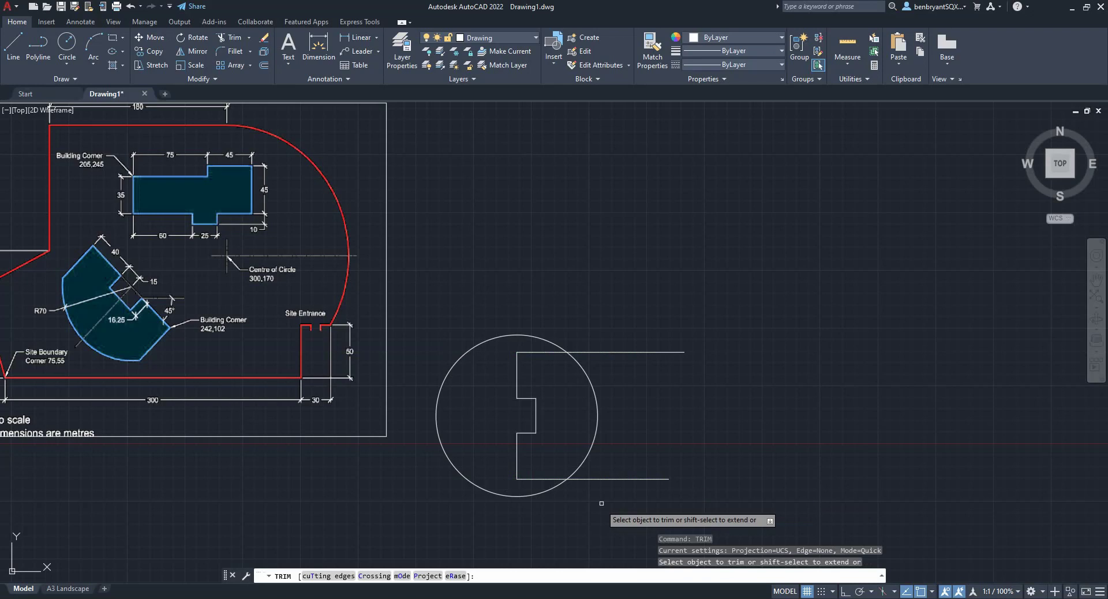
click(533, 496)
drag(577, 502, 639, 454)
drag(632, 363, 601, 332)
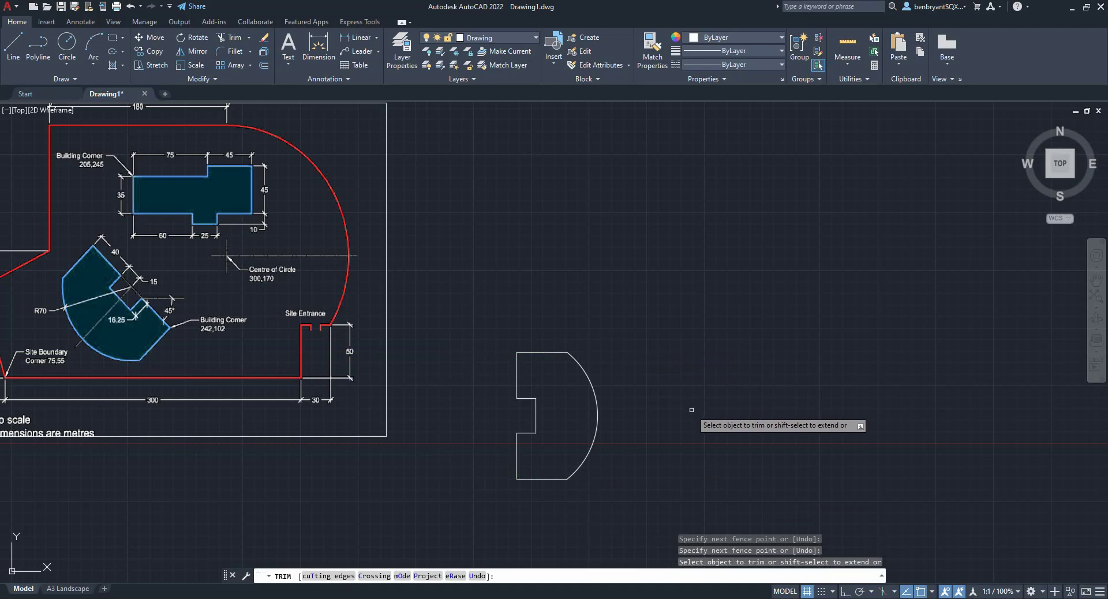
key(Escape)
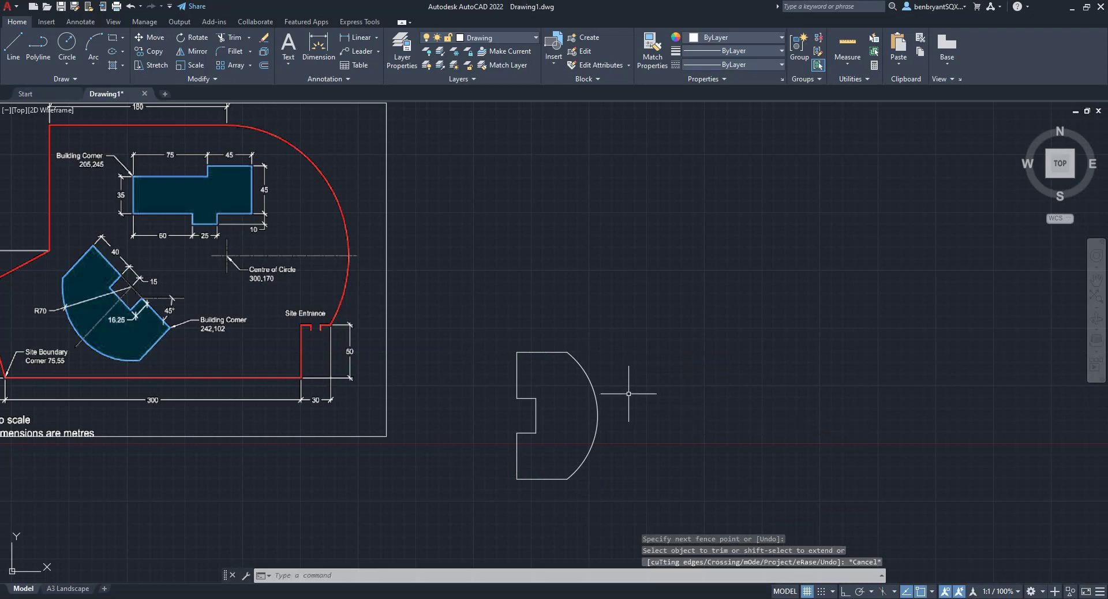
Step: Rotate the whole building outline freehand about its upper-left corner to roughly match the slanted building in the reference plan
text(ro)
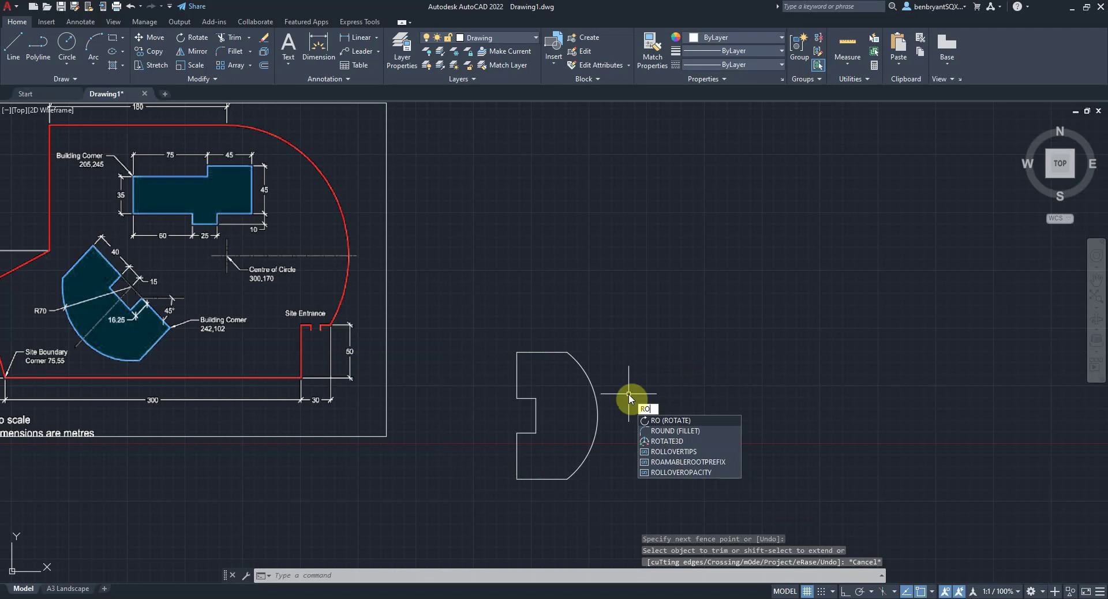
text(tate)
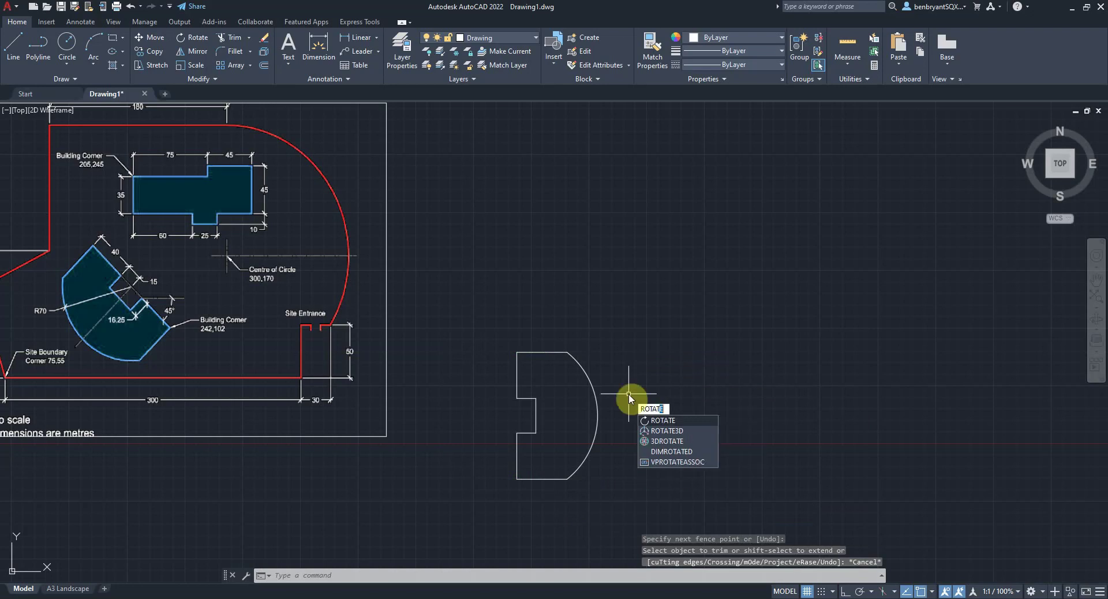
key(Return)
click(448, 273)
click(707, 520)
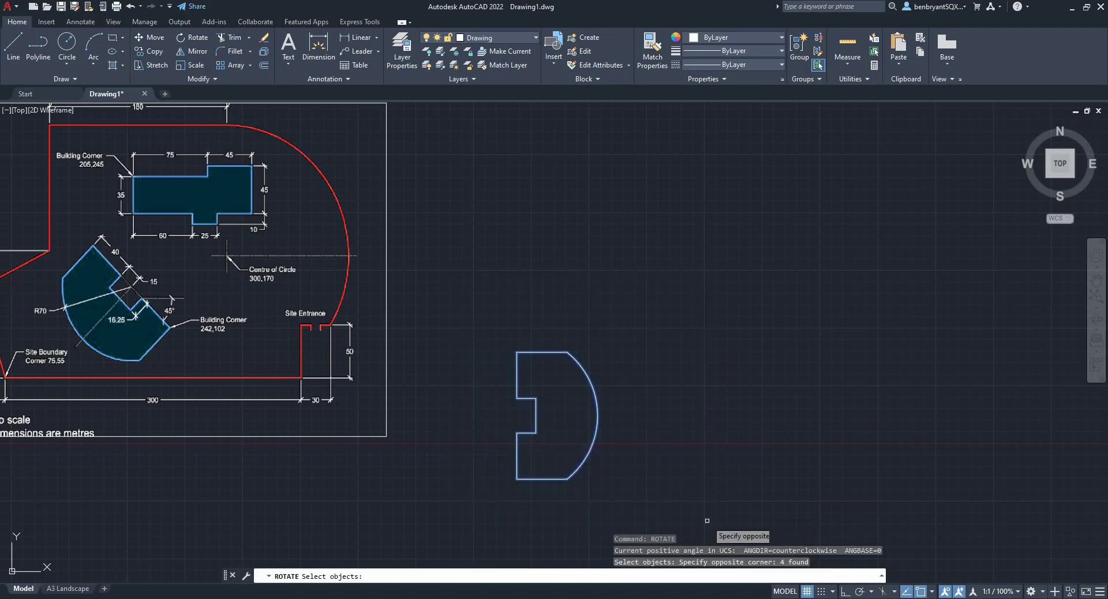
key(Return)
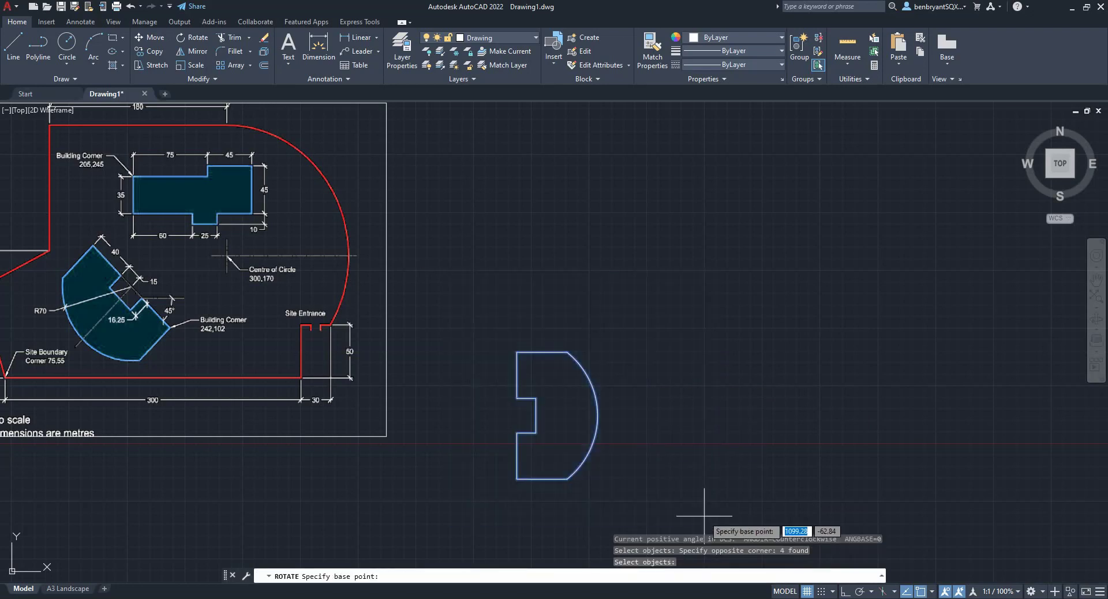
click(517, 351)
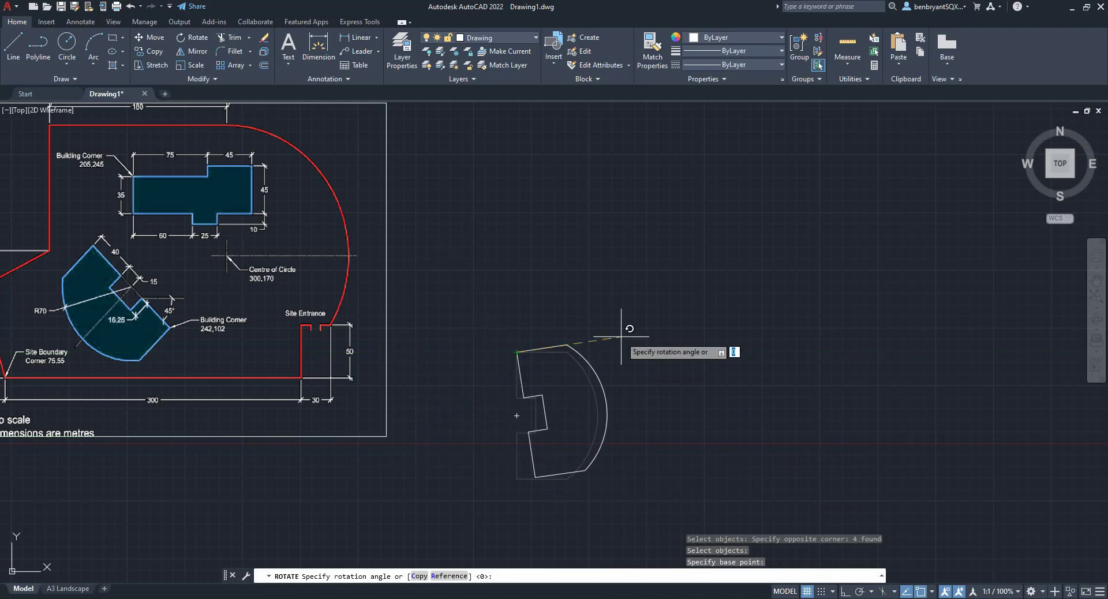
click(387, 436)
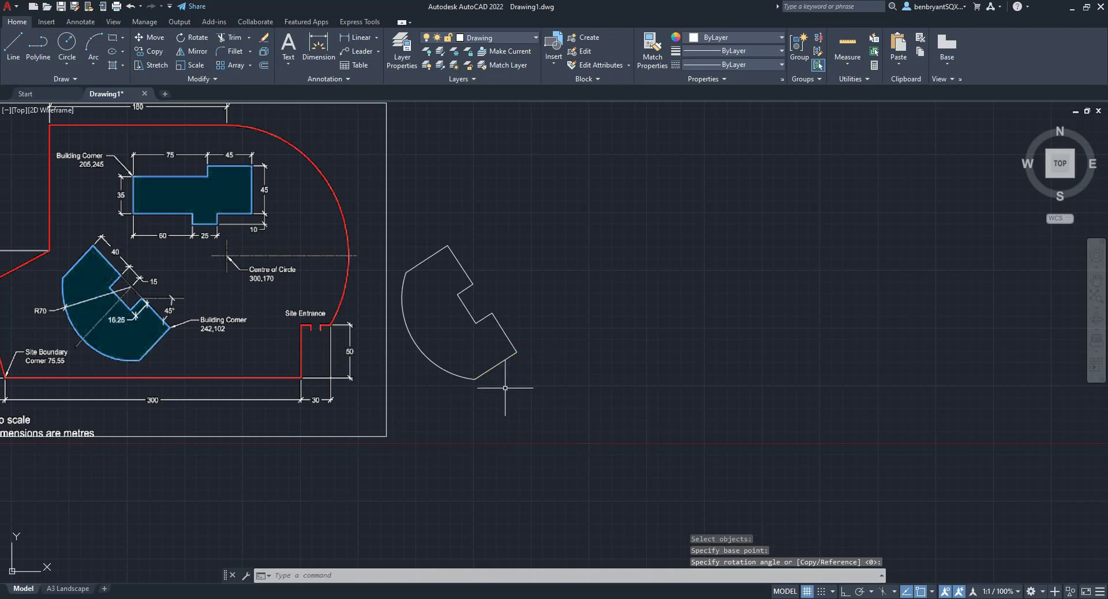
Step: Draw a horizontal reference line to the right from the rotated building's lower-right corner
text(line)
key(Return)
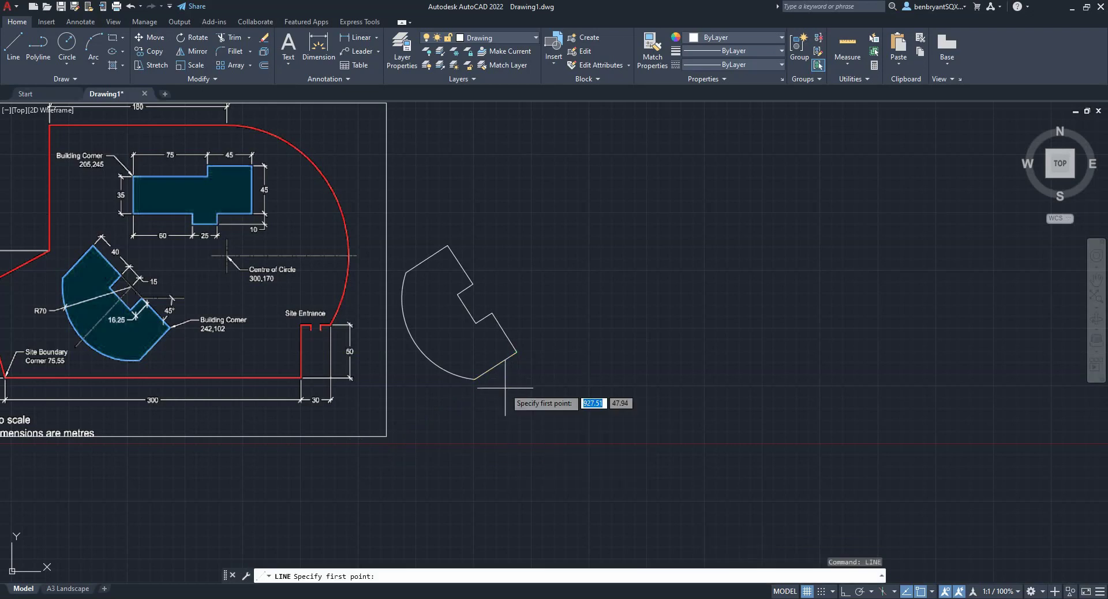
click(517, 351)
click(581, 351)
key(Escape)
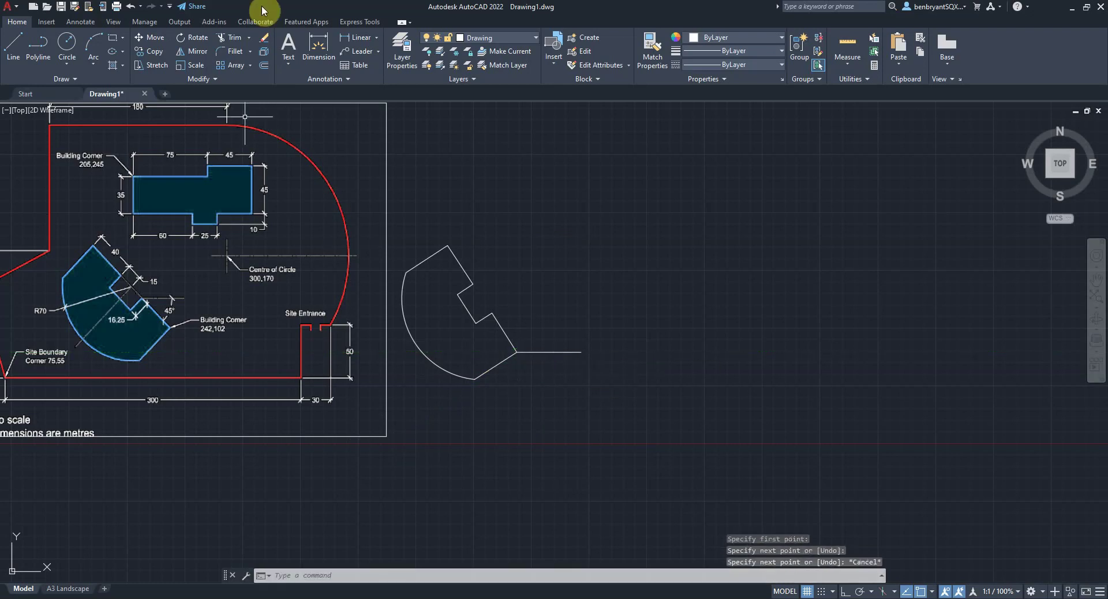
Step: Add an angular dimension between the rotated building's notched edge and the horizontal reference line
click(375, 38)
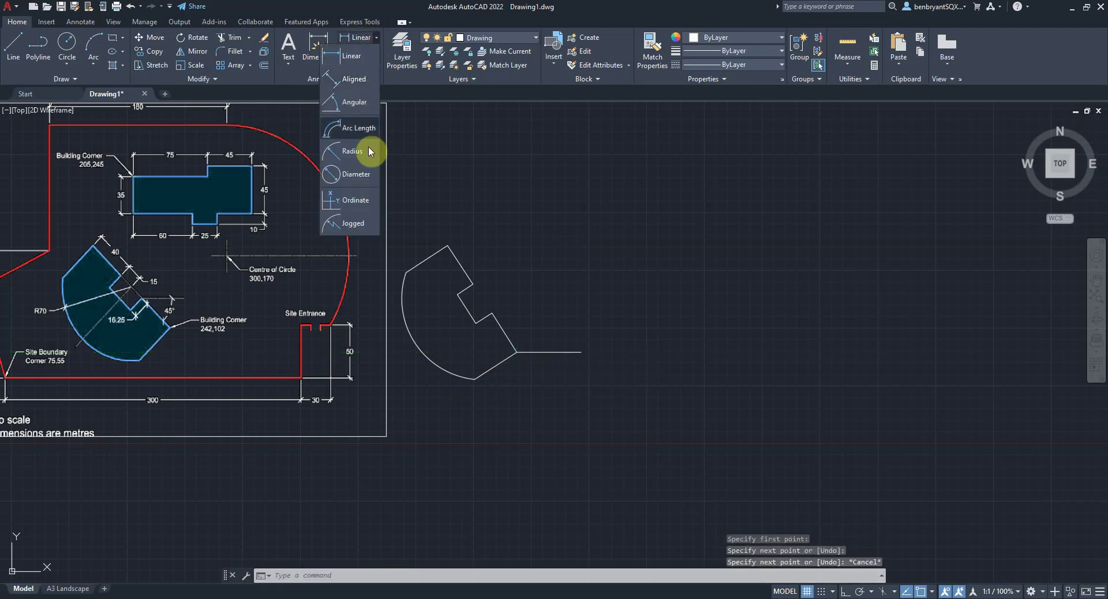
click(360, 103)
click(504, 330)
click(549, 353)
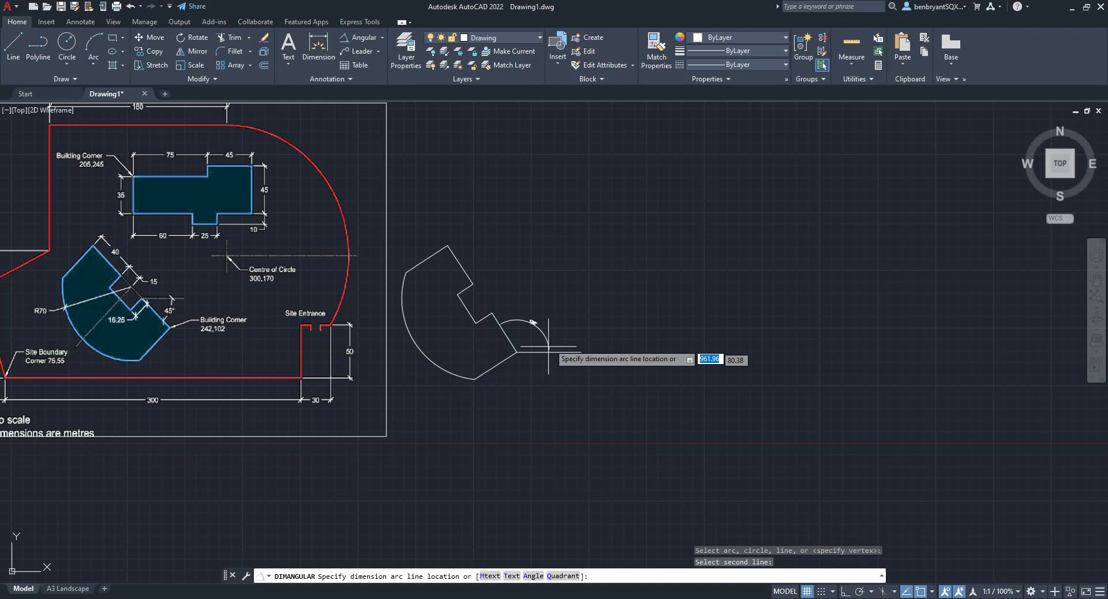
click(544, 330)
scroll(544, 330, up, 6)
scroll(544, 328, down, 2)
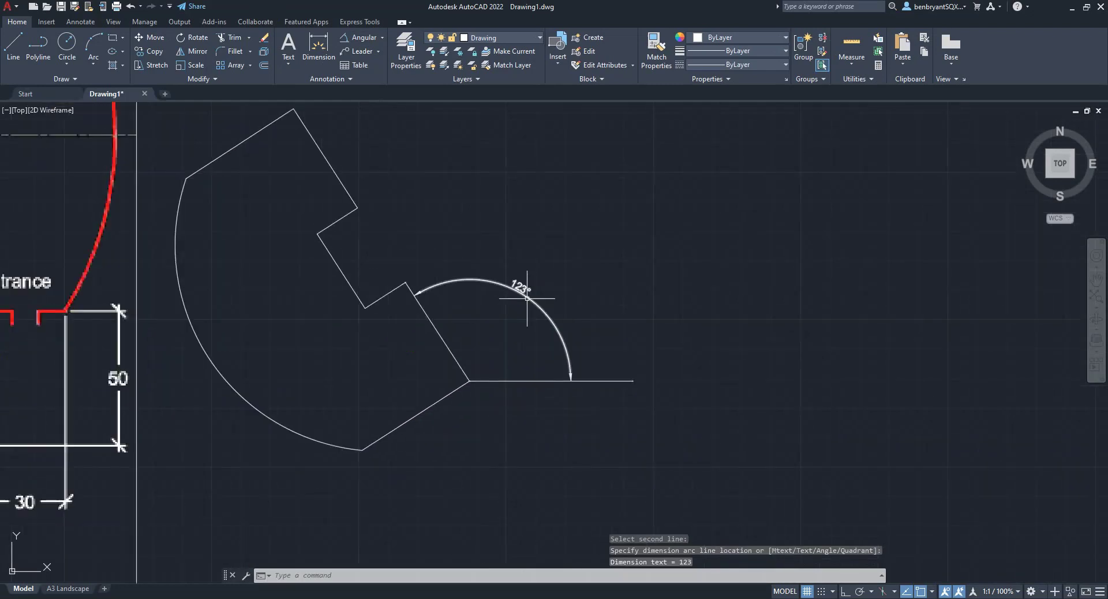
Step: Delete the angular dimension beside the rotated building
click(537, 304)
click(541, 308)
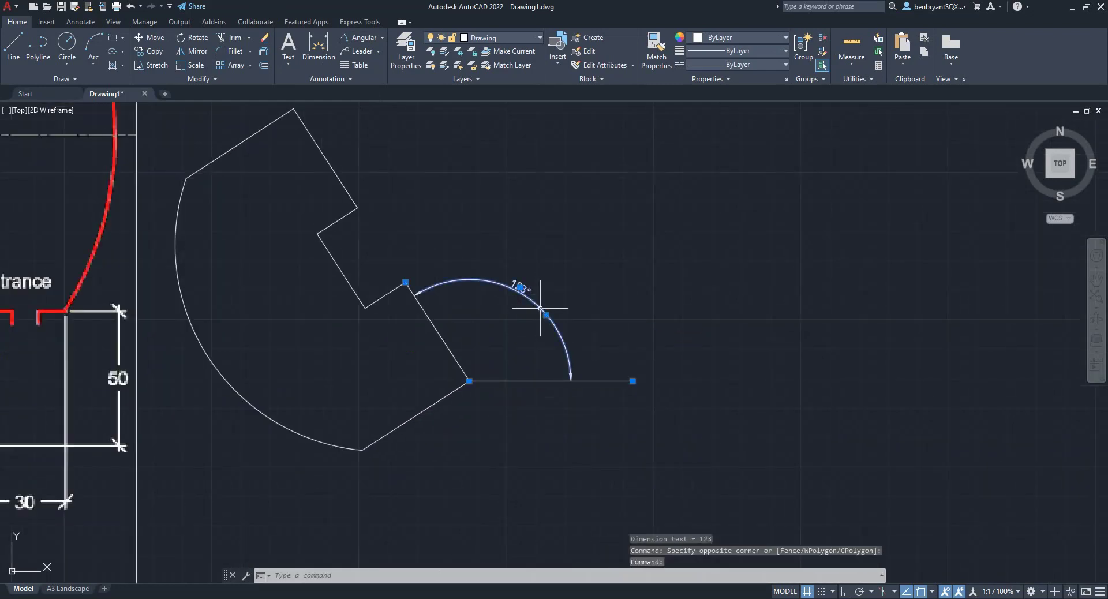
key(Delete)
scroll(575, 345, down, 4)
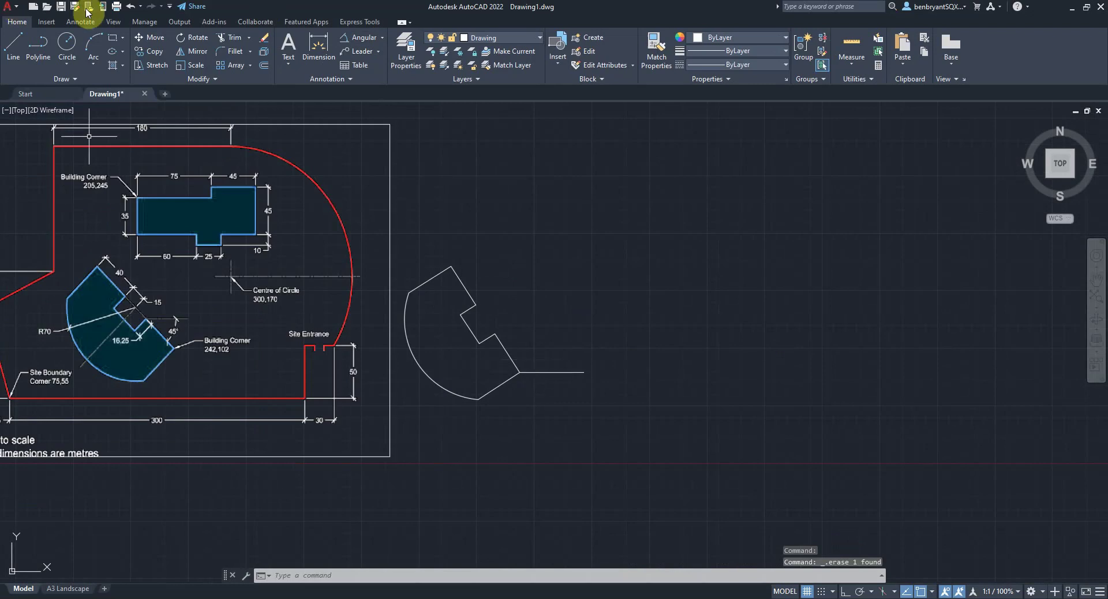
Step: Undo the recent operations back through the reference line and the rotation of the building outline
click(131, 7)
click(131, 7)
click(131, 7)
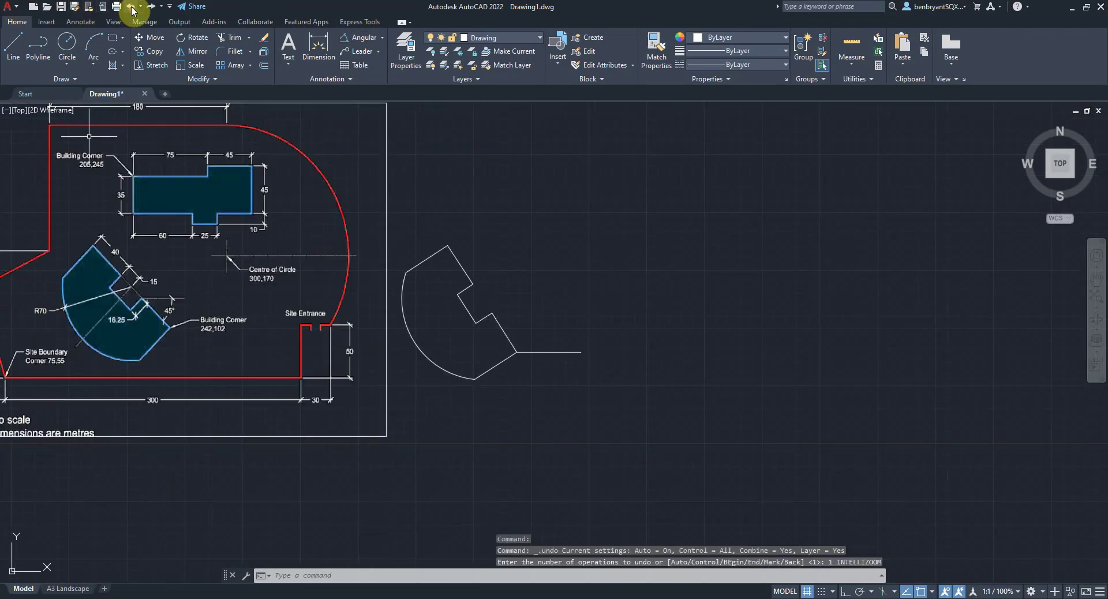
click(131, 7)
click(131, 7)
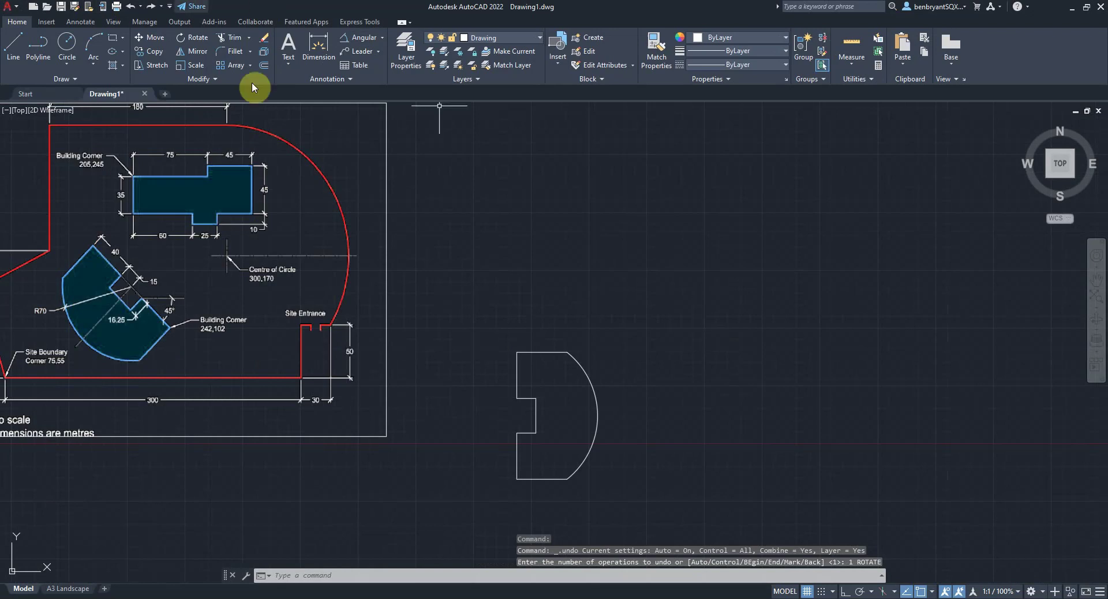
Step: Draw a guide line about 127.77 m long at 45° up and right from the building outline's upper-left corner
click(540, 234)
text(lin)
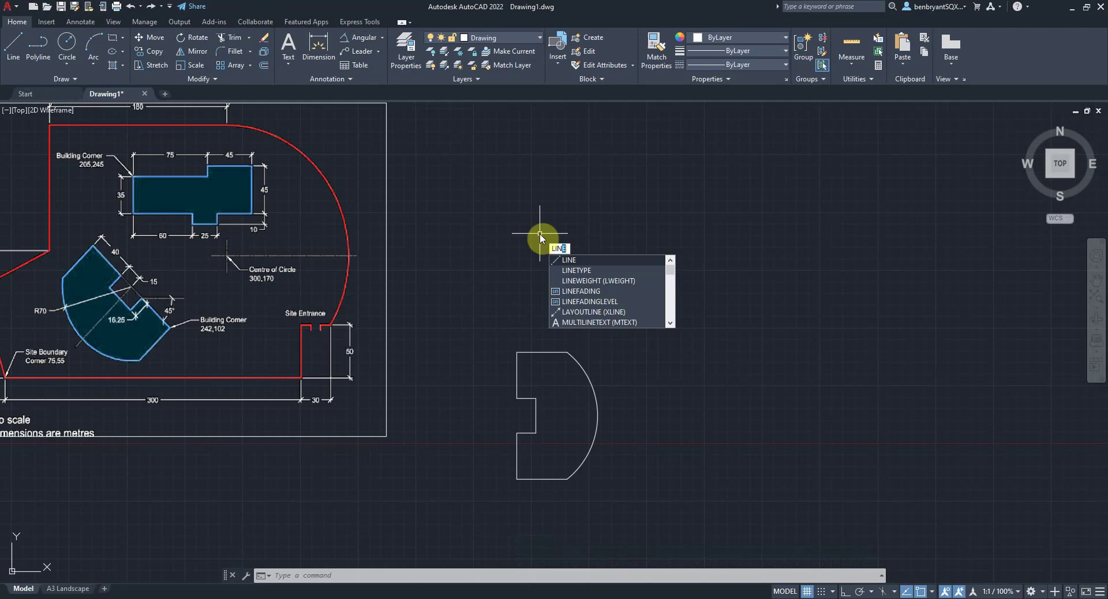
key(Return)
click(517, 351)
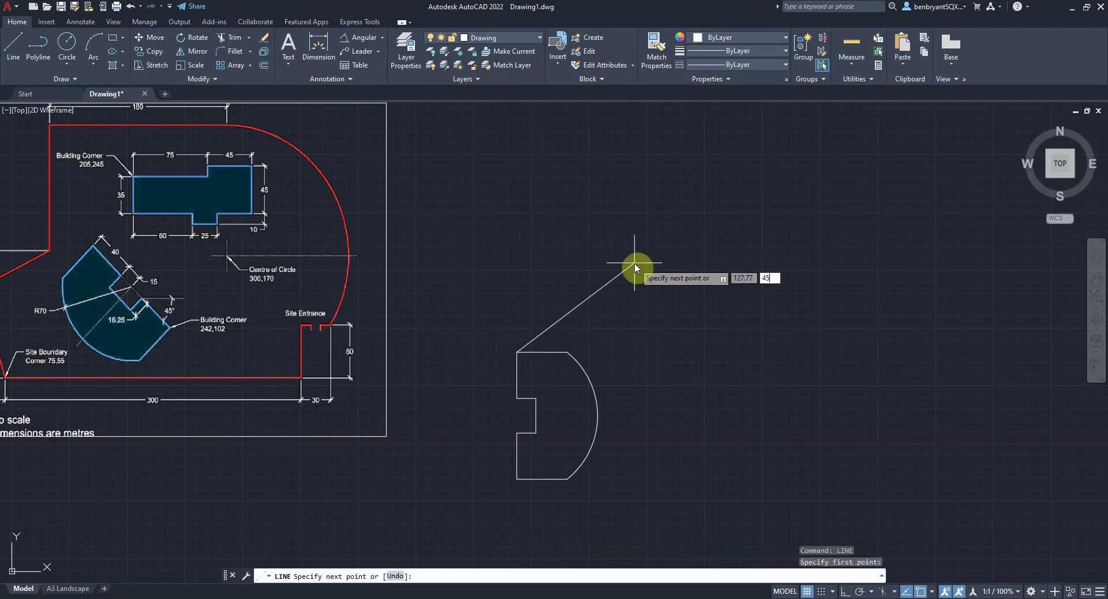
key(Return)
key(Escape)
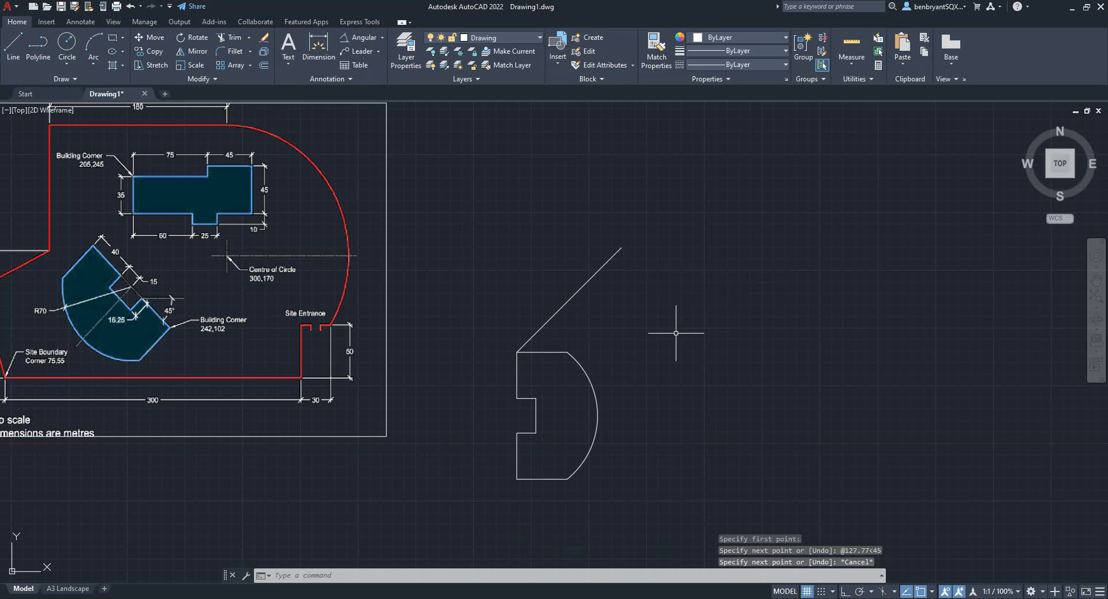
Step: Rotate the building outline about its upper-left corner to align its short edge with the 45° guide line, and erase the guide line
text(rot)
key(Return)
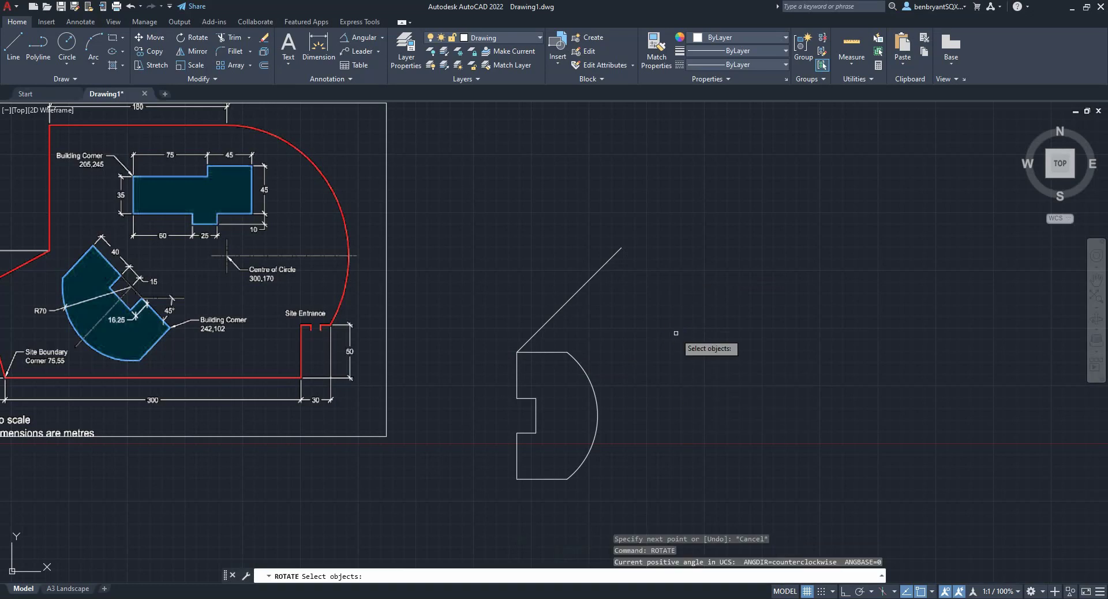
click(507, 333)
click(666, 493)
key(Return)
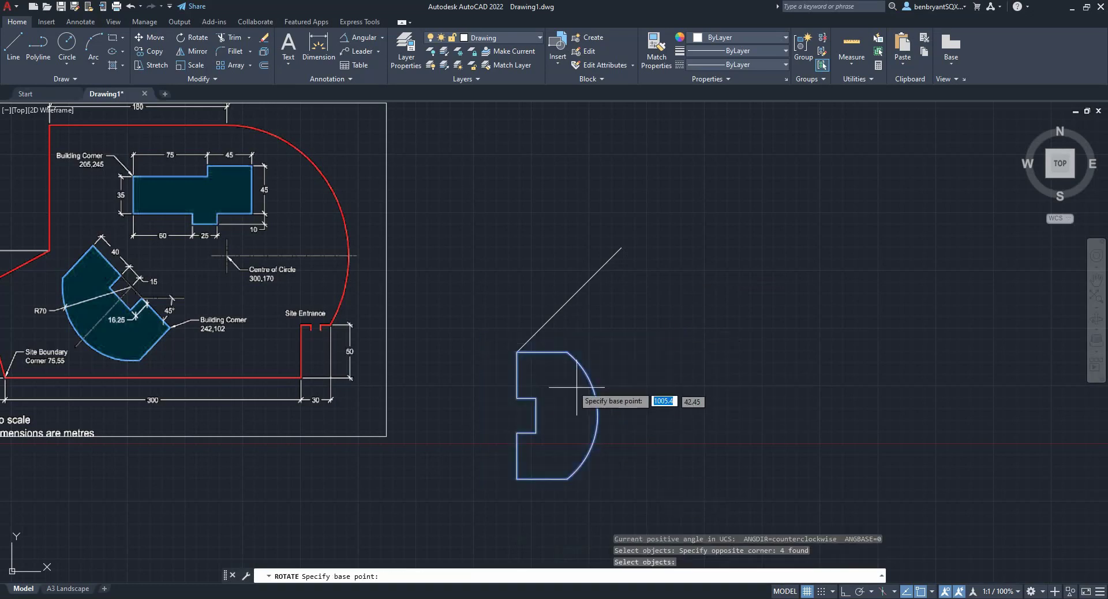
click(517, 353)
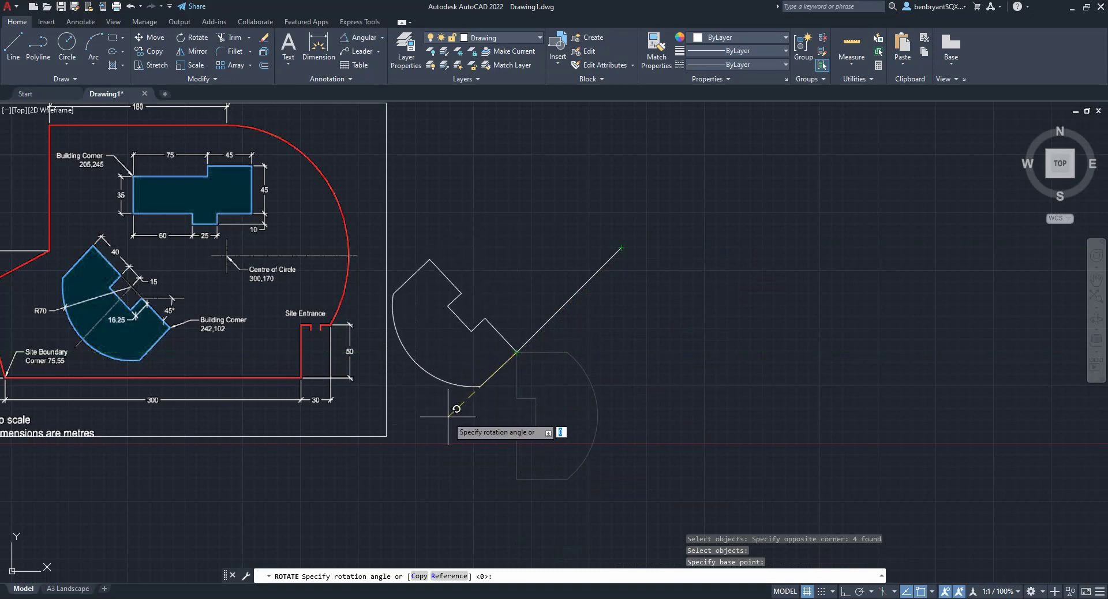
key(F8)
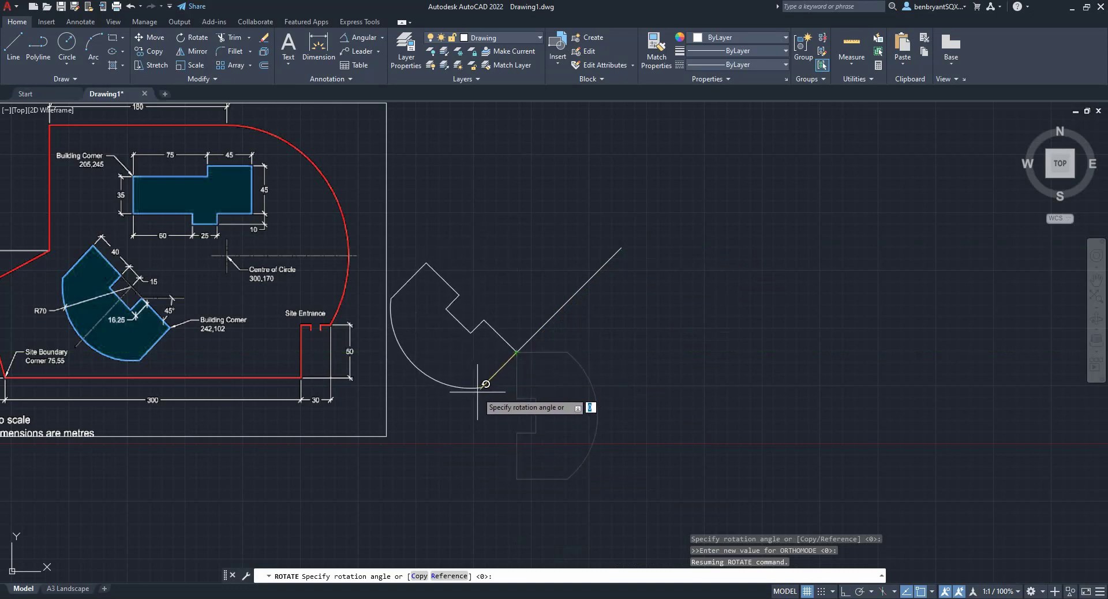
click(937, 593)
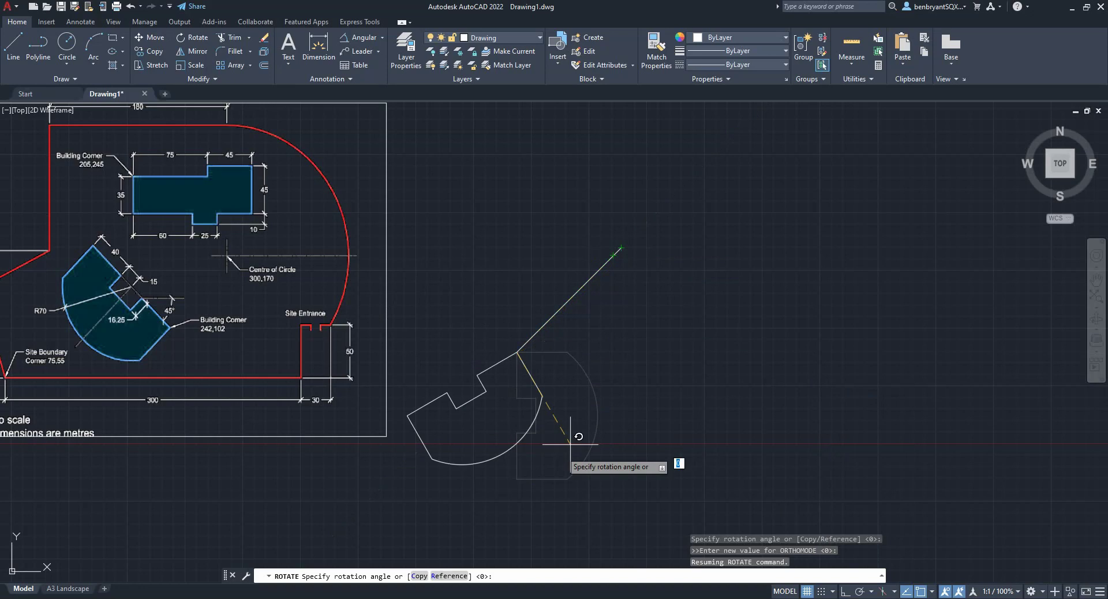
click(400, 469)
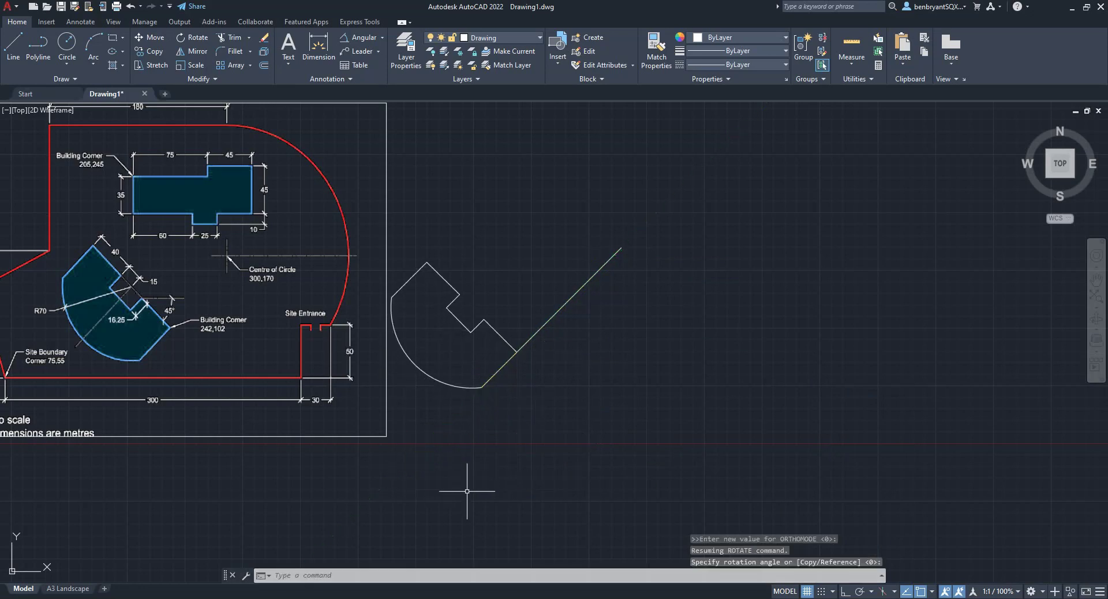
click(552, 310)
key(Delete)
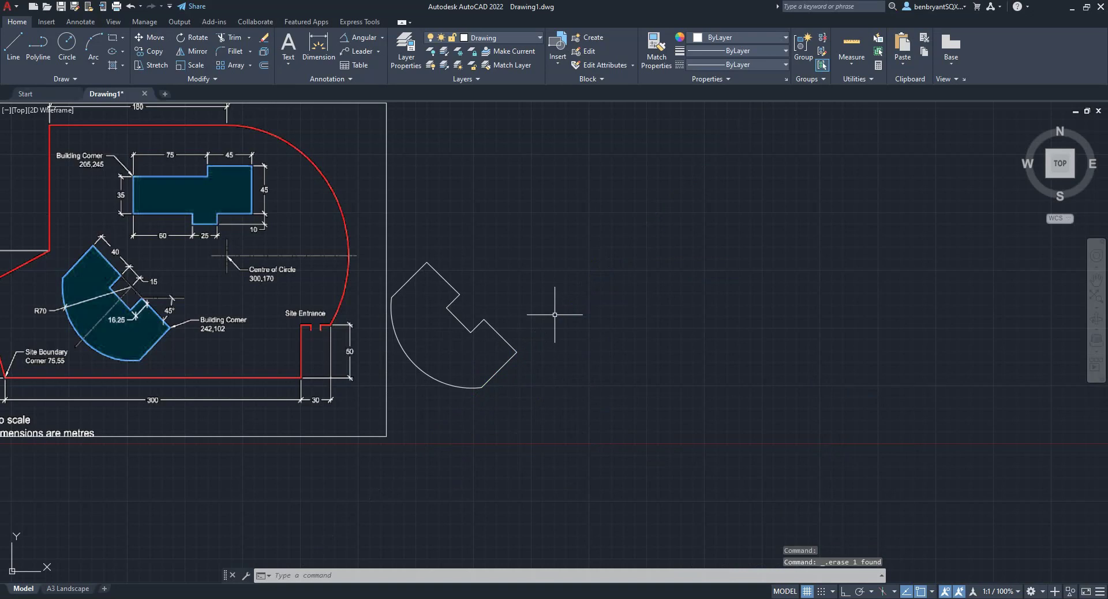
Step: Move the rotated building outline into the empty area to the left of the redrawn site boundary
text(move)
key(Return)
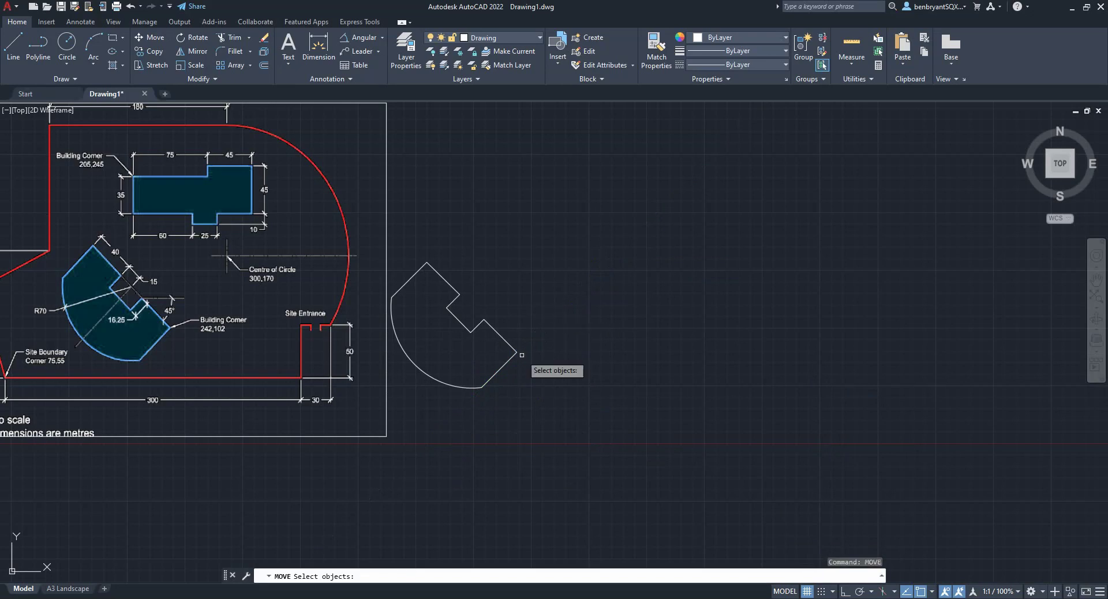
click(518, 408)
click(403, 233)
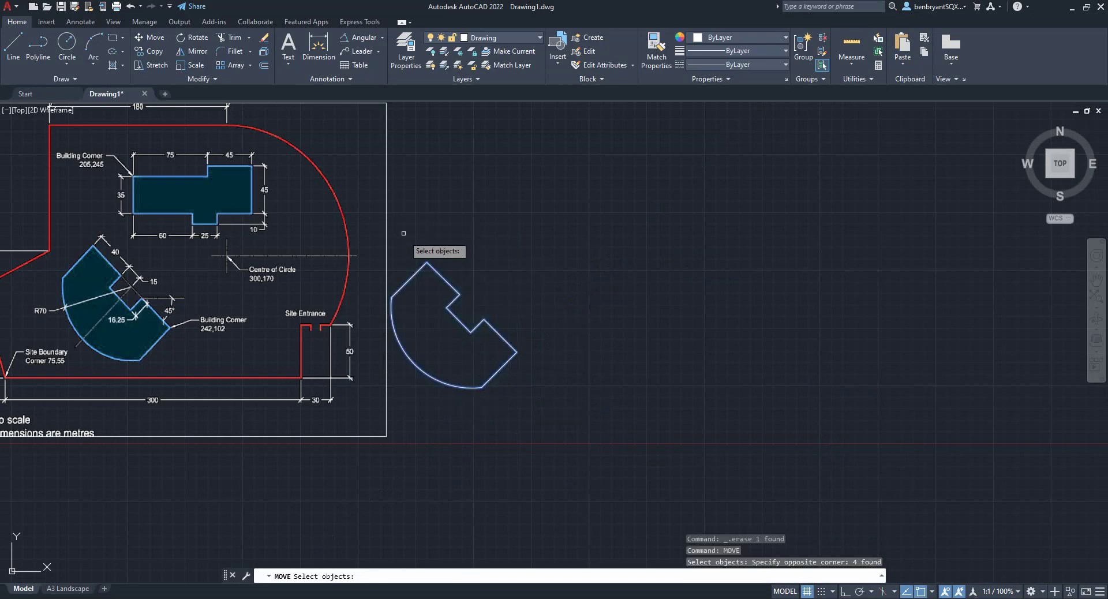
key(Return)
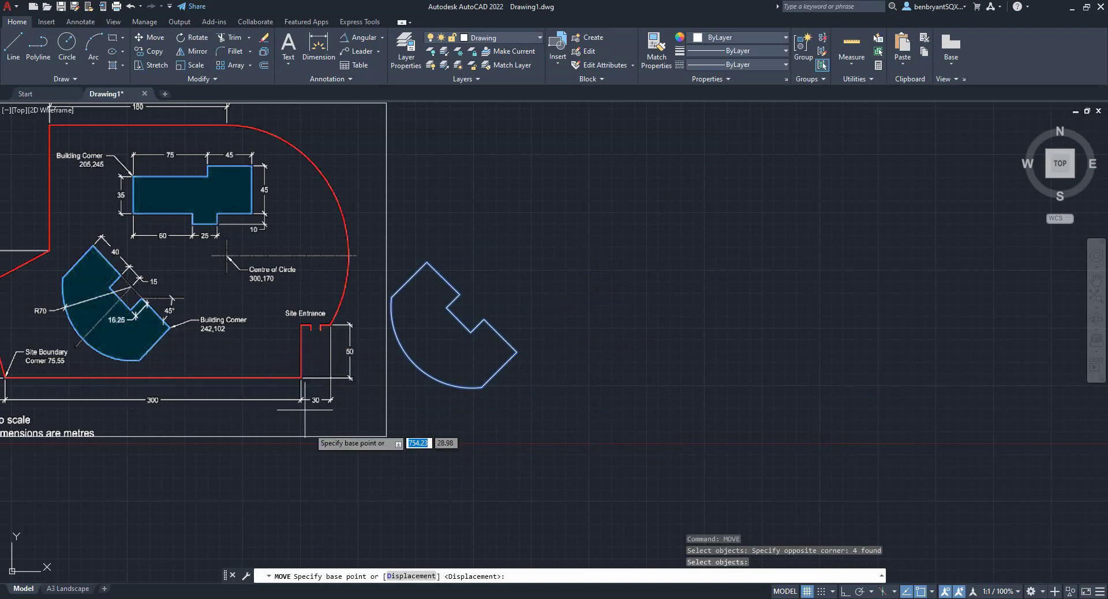
click(510, 359)
middle_drag(426, 388, 1024, 385)
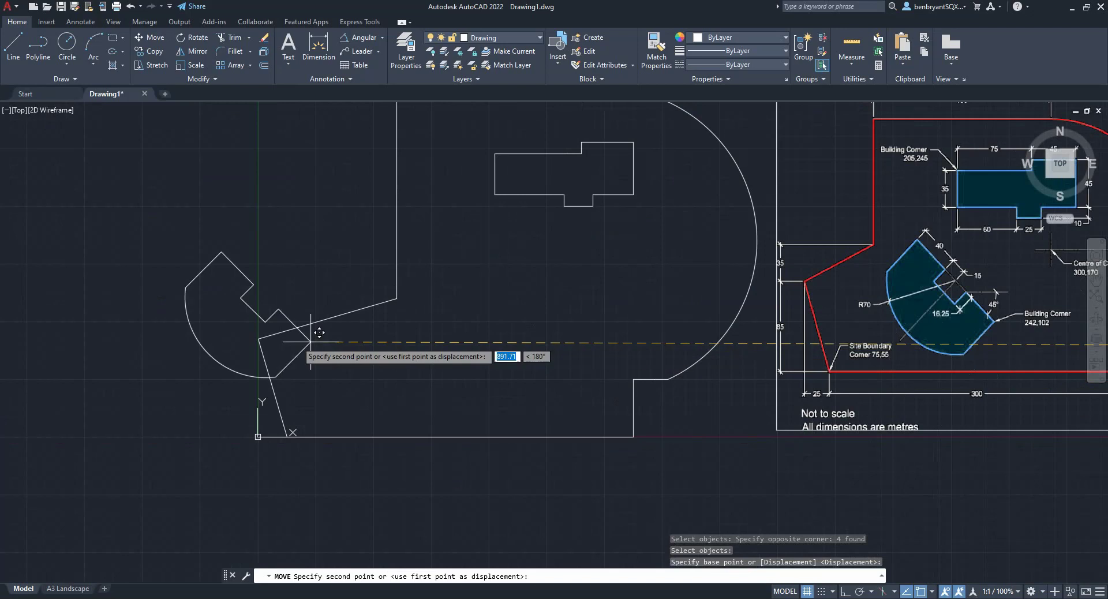
click(251, 290)
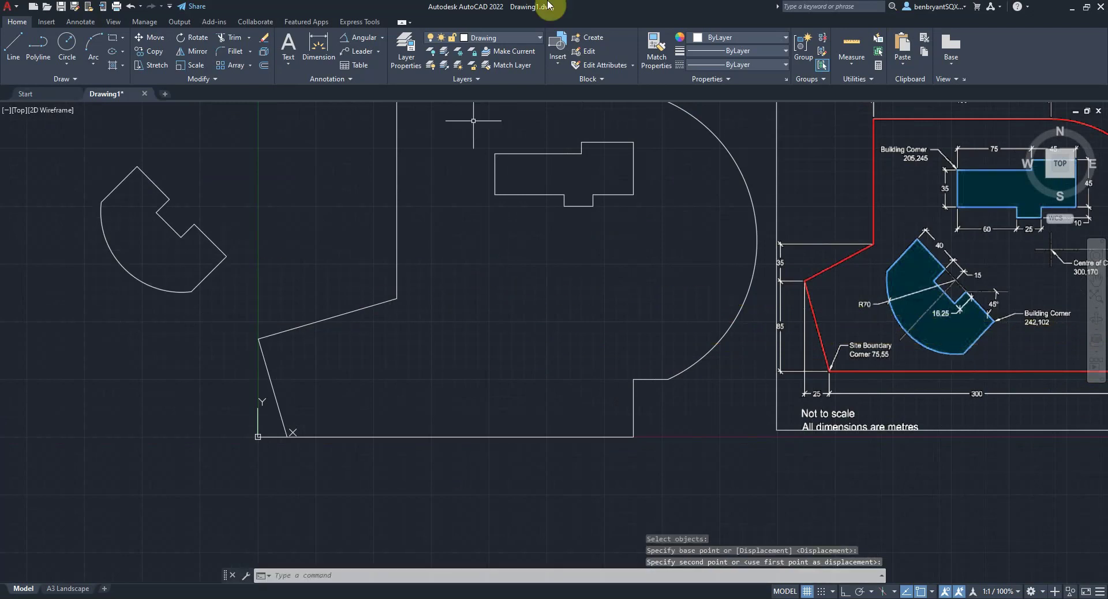
Step: Turn on the Construction layer
click(514, 37)
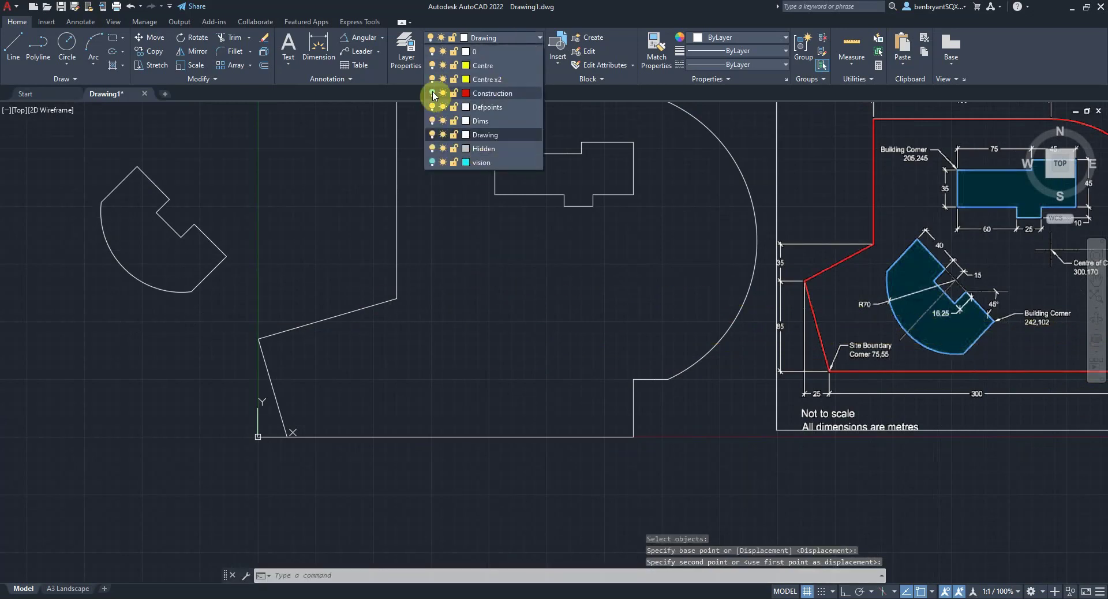
click(434, 94)
click(538, 329)
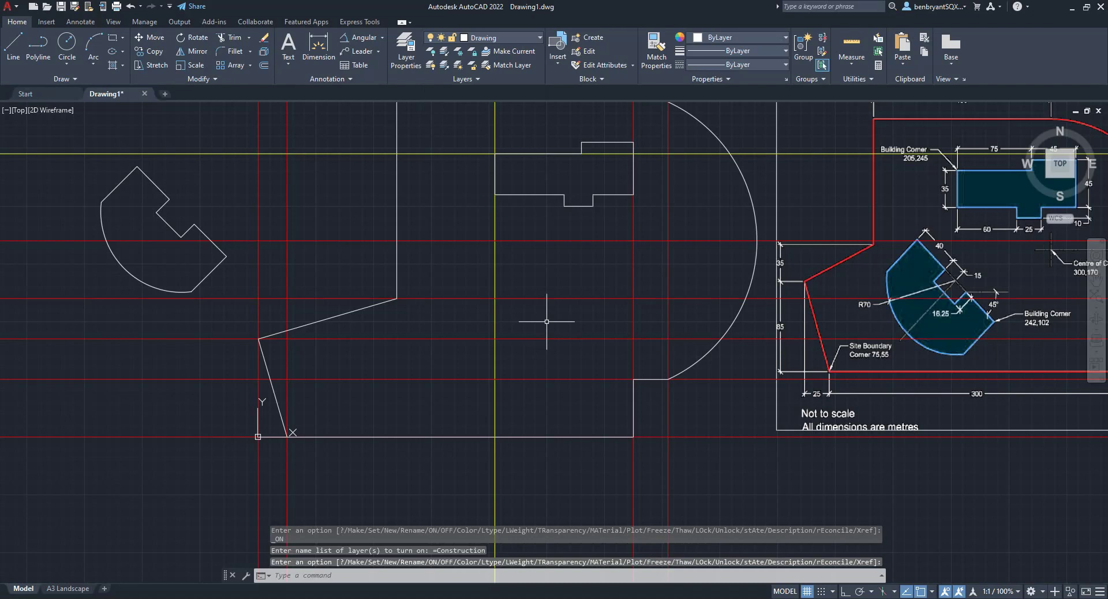
Step: Offset the vertical construction line through the origin 242 m to the right
middle_drag(546, 321, 504, 333)
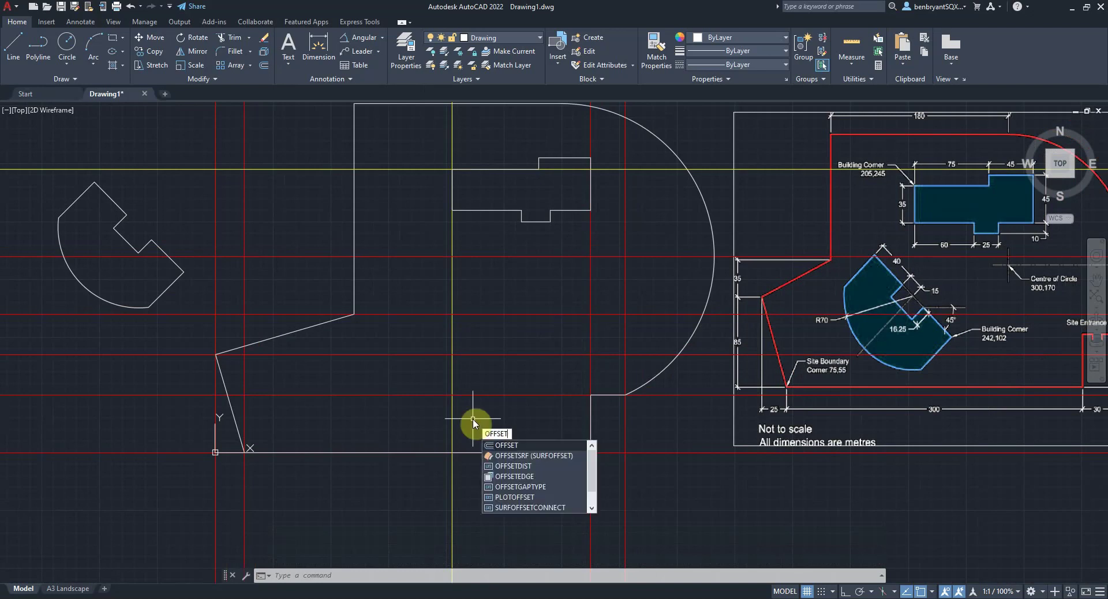
key(Return)
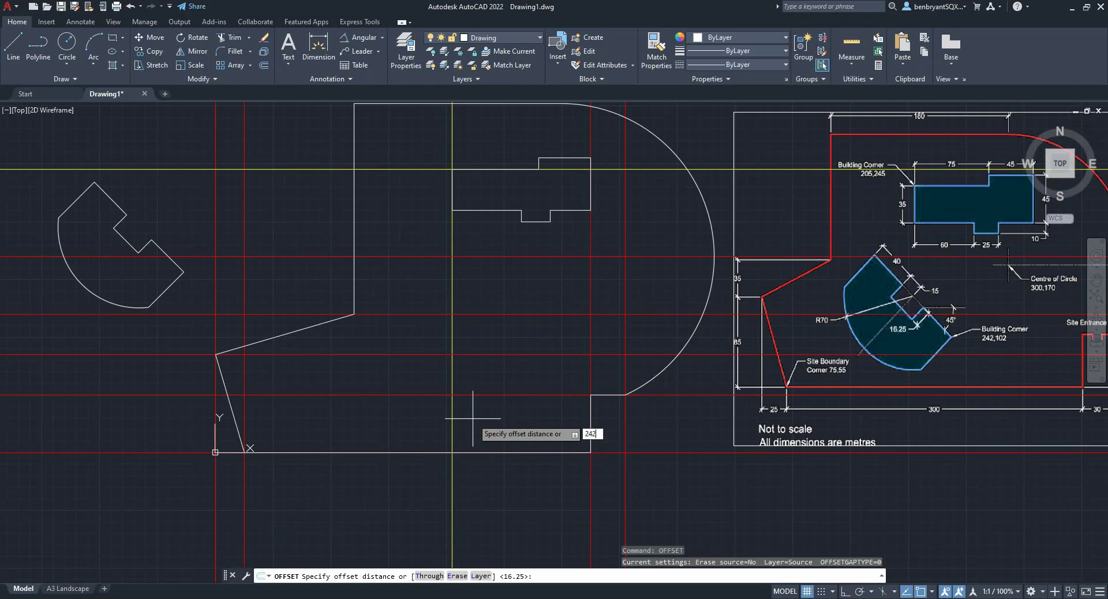
key(Return)
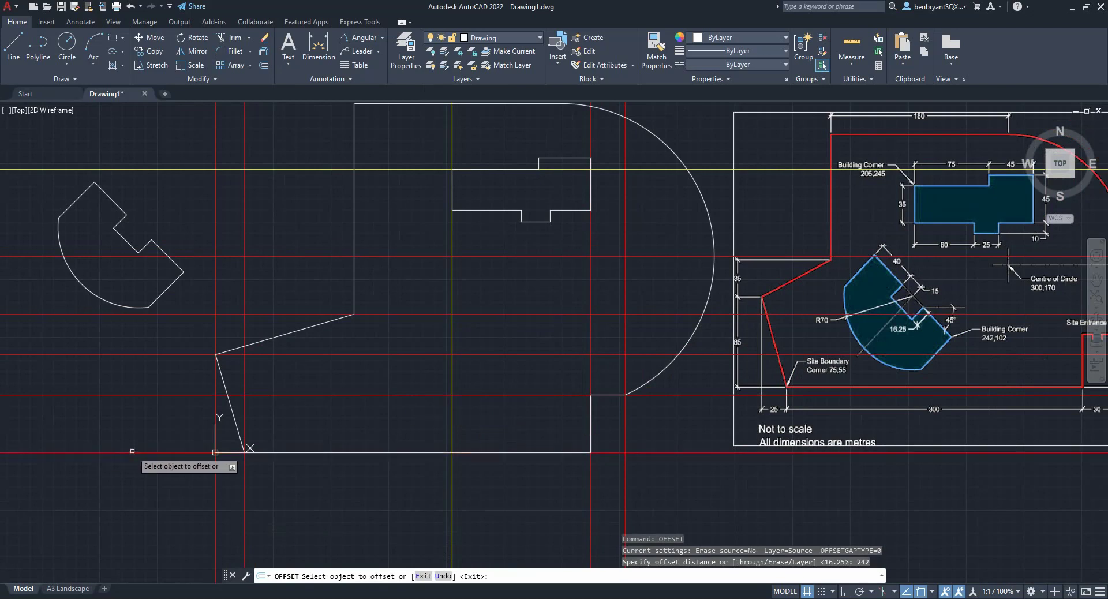
click(178, 453)
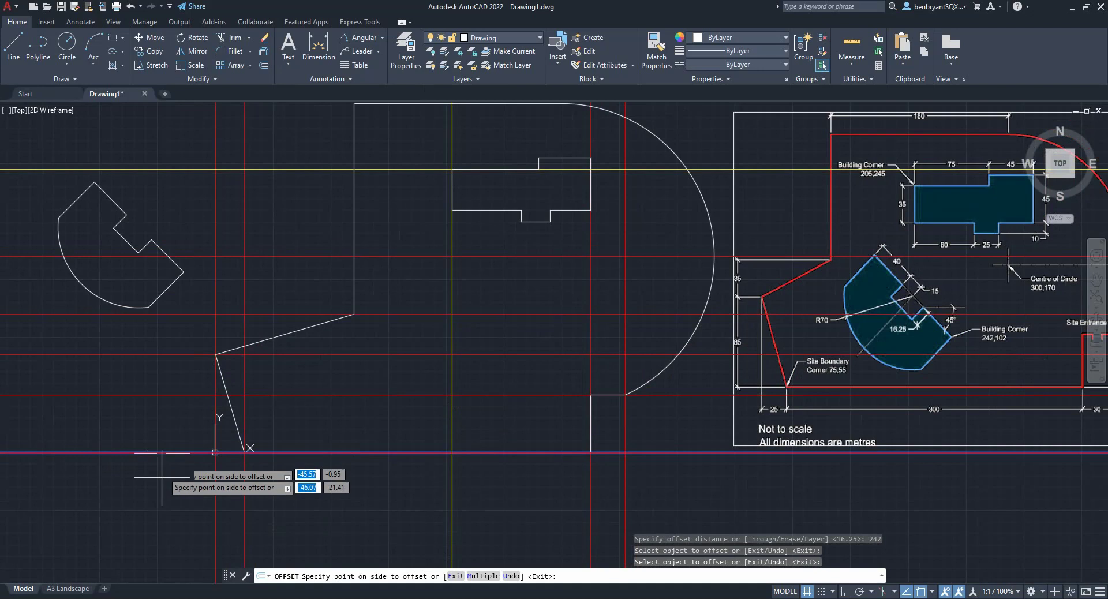
click(164, 434)
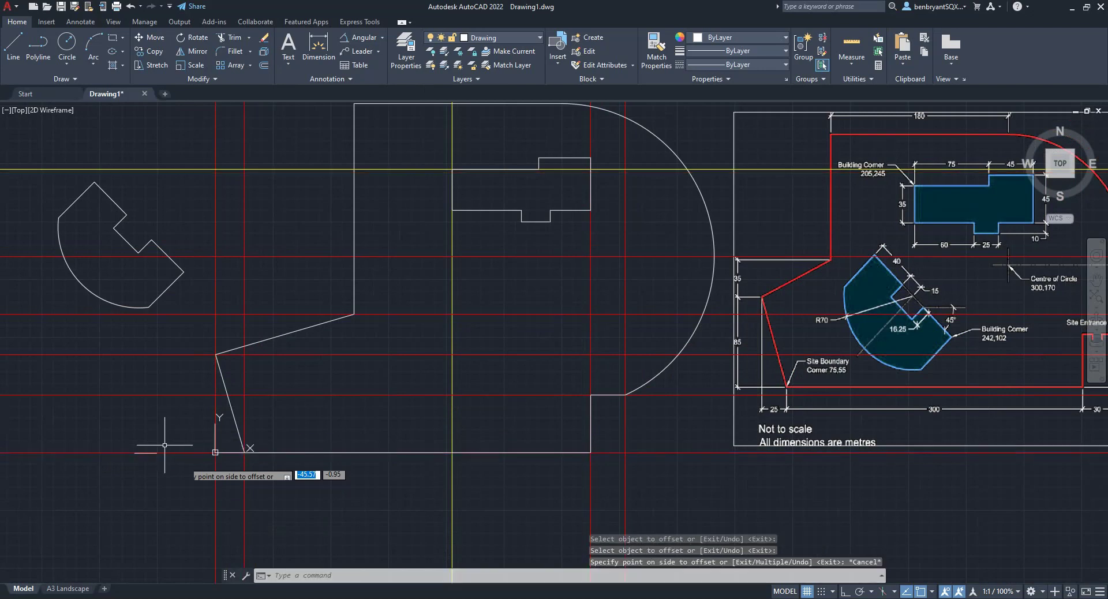
key(Return)
key(Return)
key(Return)
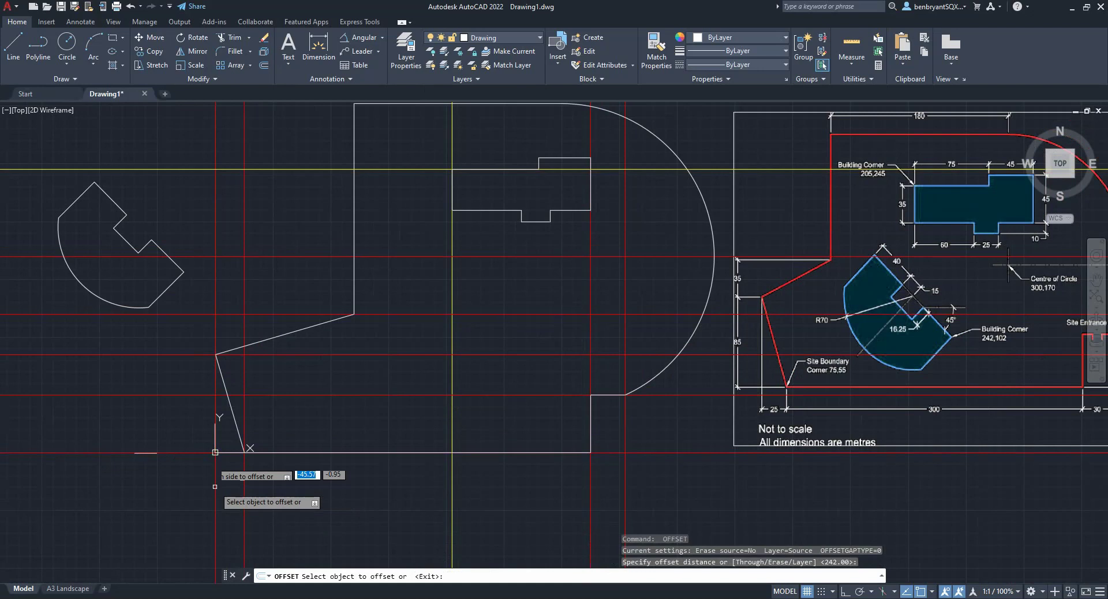
click(216, 487)
click(272, 488)
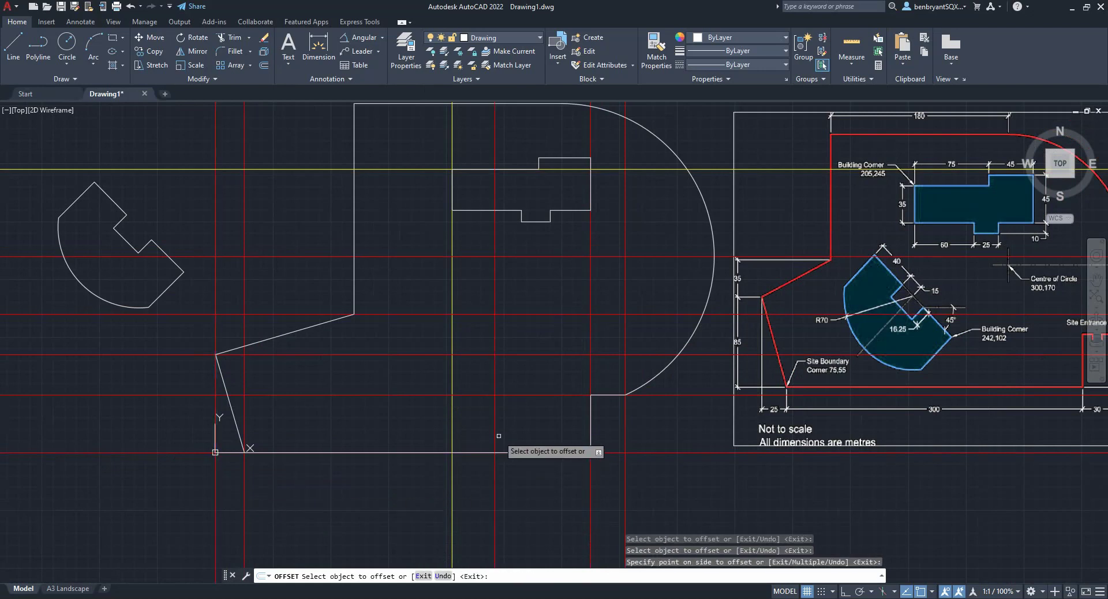
Step: Offset the horizontal construction line through the origin 102 m upward
key(Return)
key(Return)
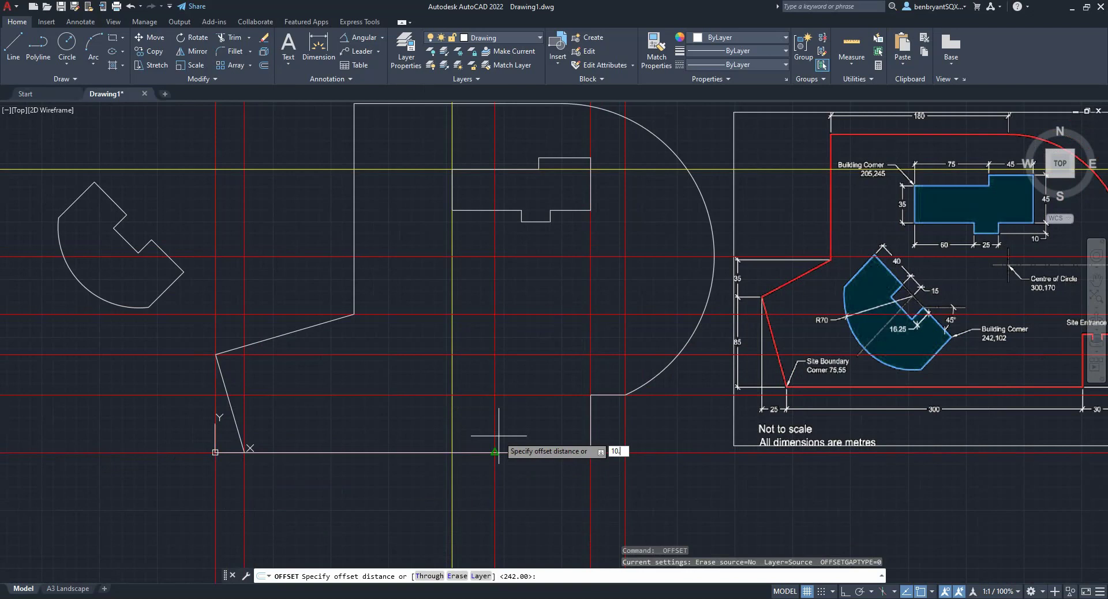
key(Return)
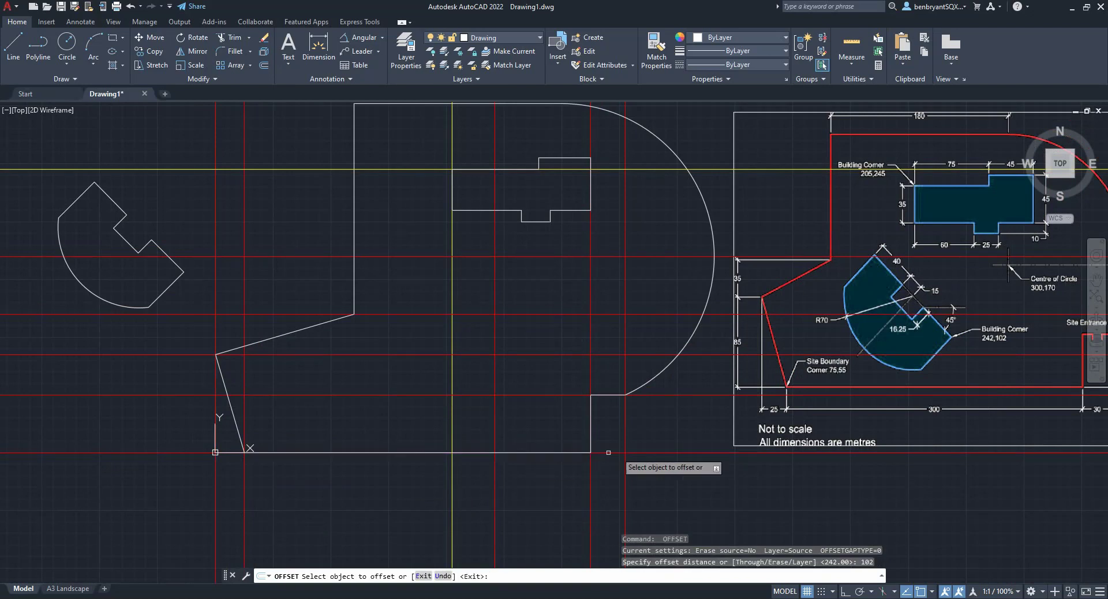
click(645, 452)
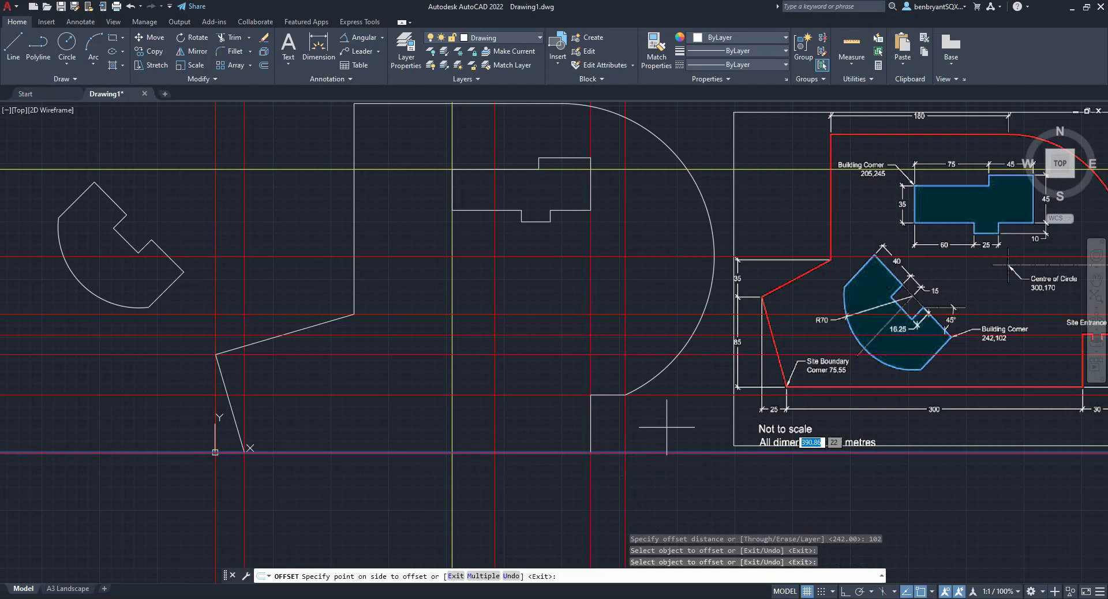
click(484, 404)
key(Escape)
Step: Change the colour of the 242 m and 102 m offset construction lines to orange 242,103,34
click(494, 406)
click(518, 335)
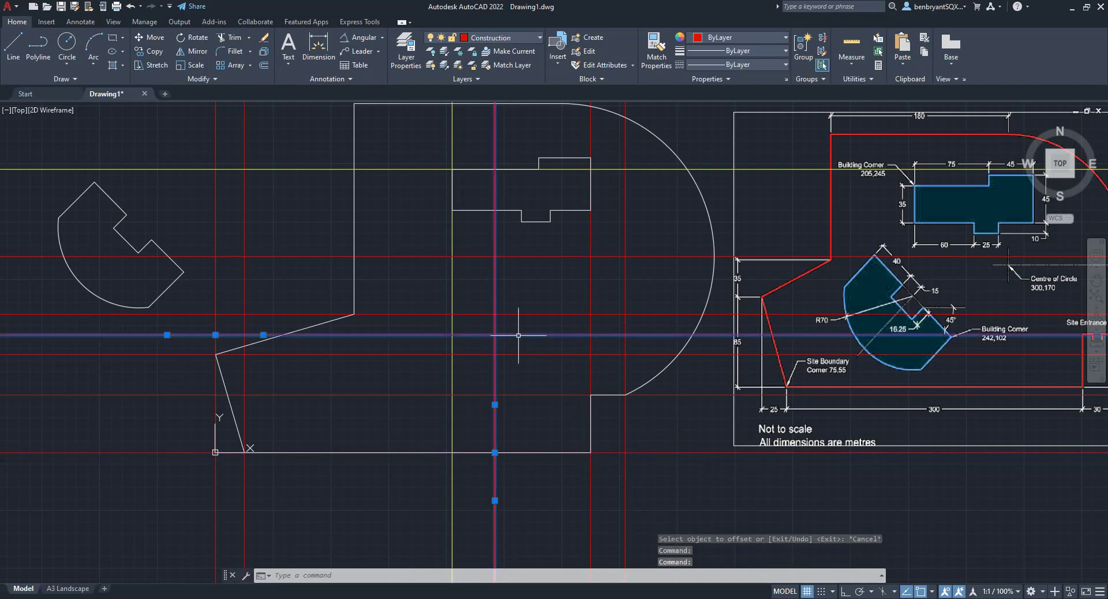
click(712, 39)
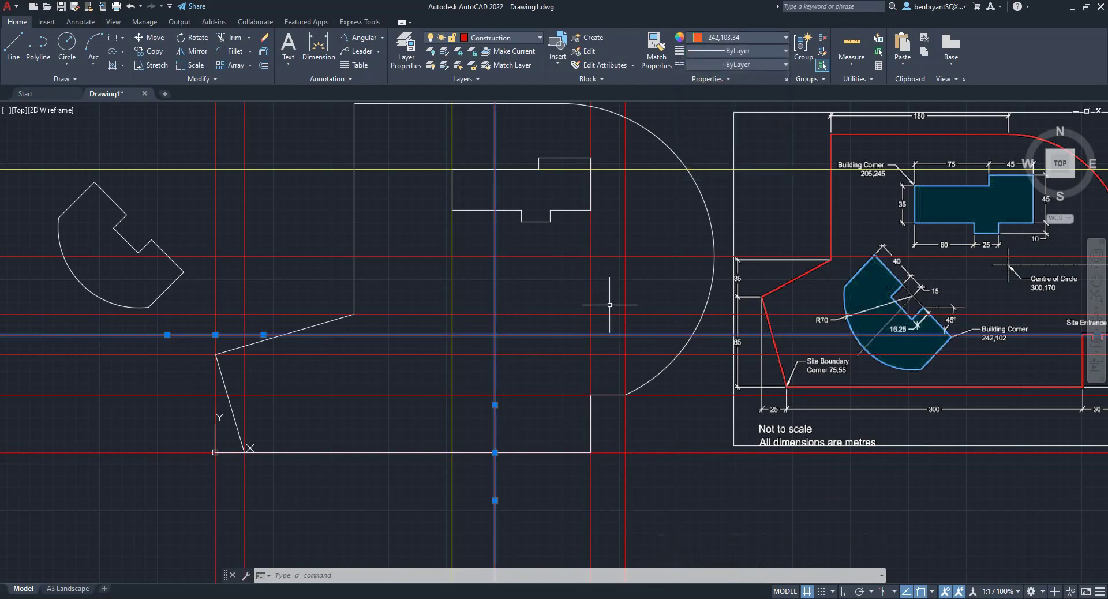
key(Escape)
Step: Move the rotated building outline by its right-hand corner onto the intersection of the two orange construction lines at 242,102
text(mo)
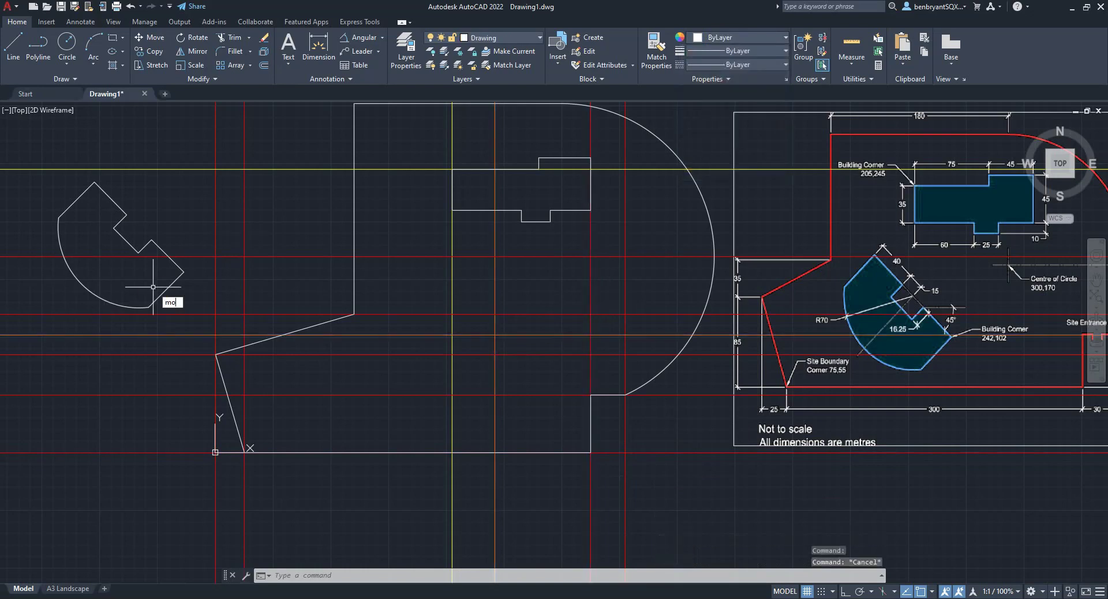
text(ve)
key(Return)
click(11, 131)
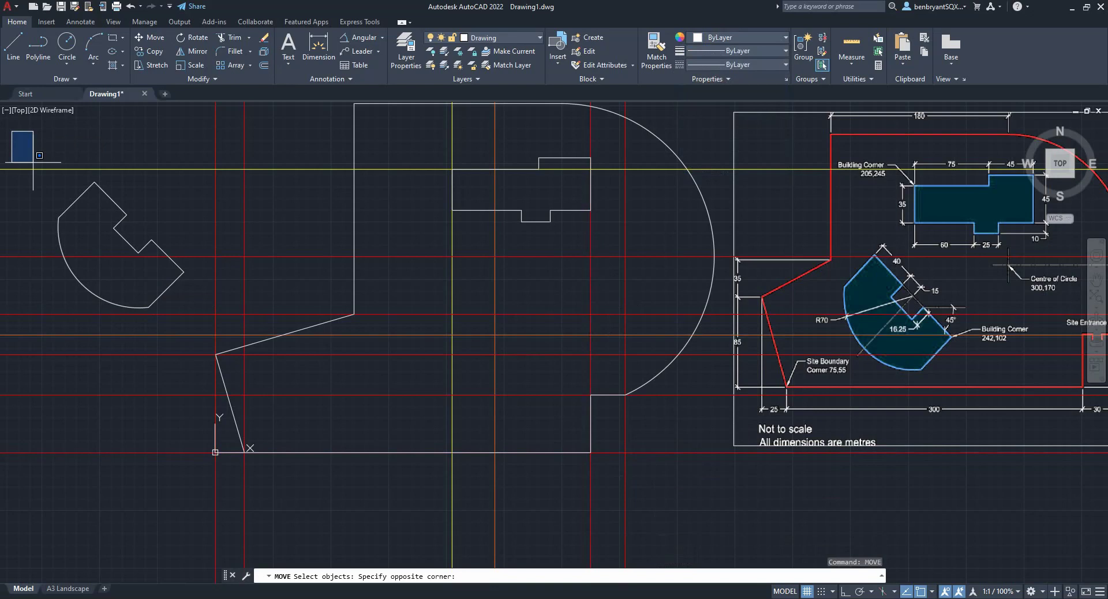
click(202, 370)
key(Return)
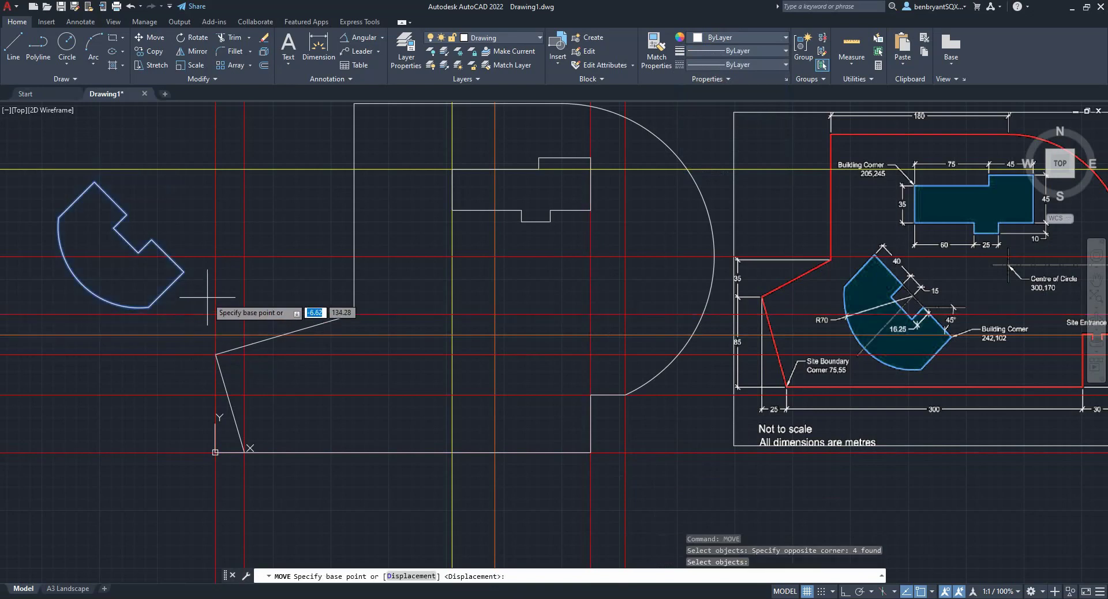
click(183, 272)
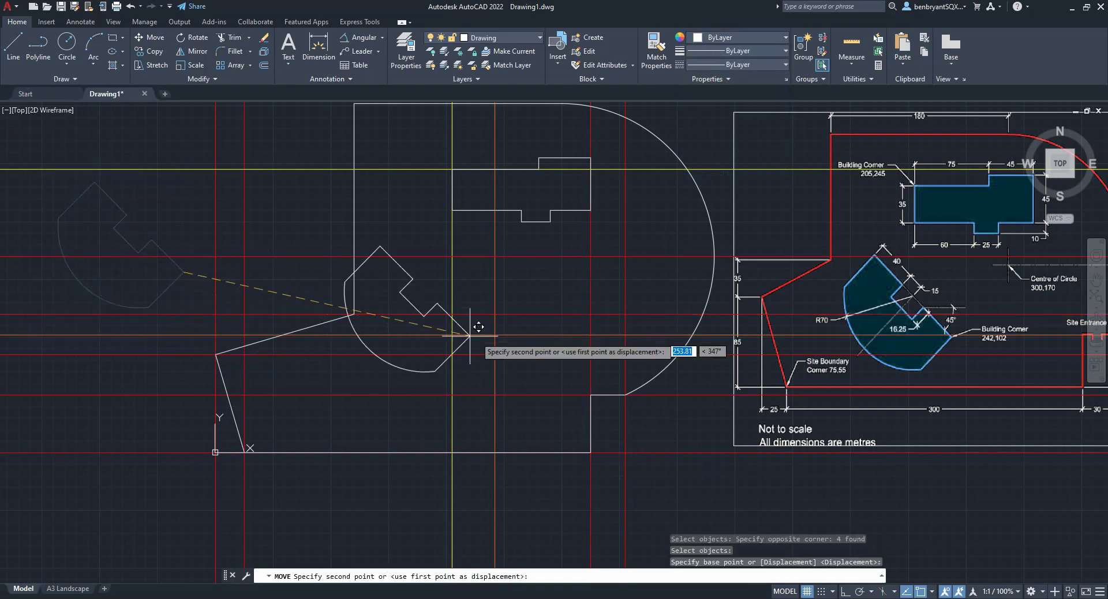
click(494, 335)
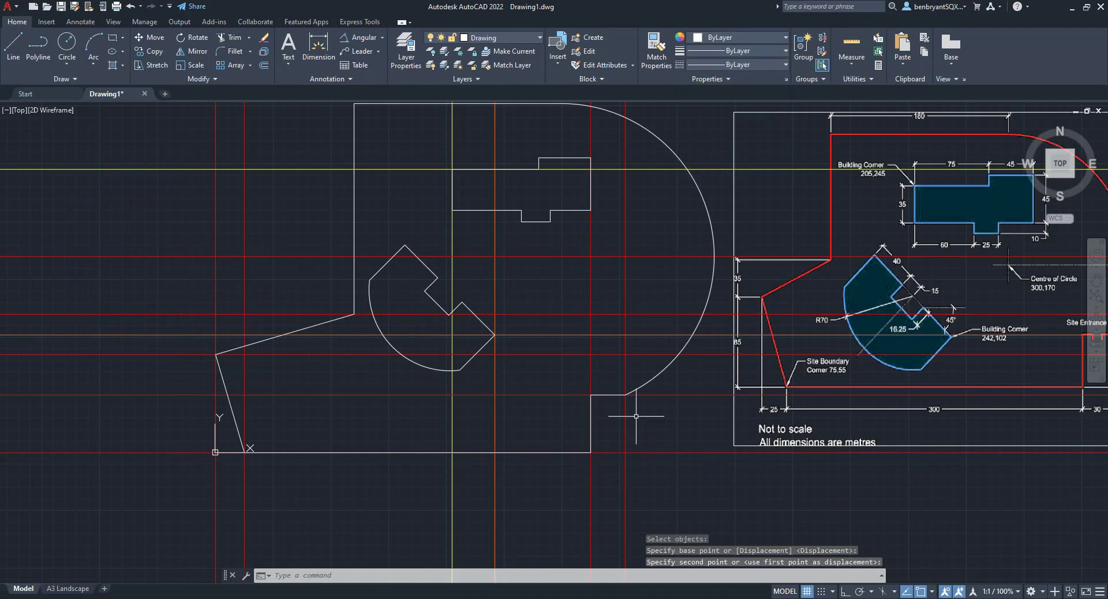
Step: Turn off the Construction layer
middle_drag(638, 408, 584, 456)
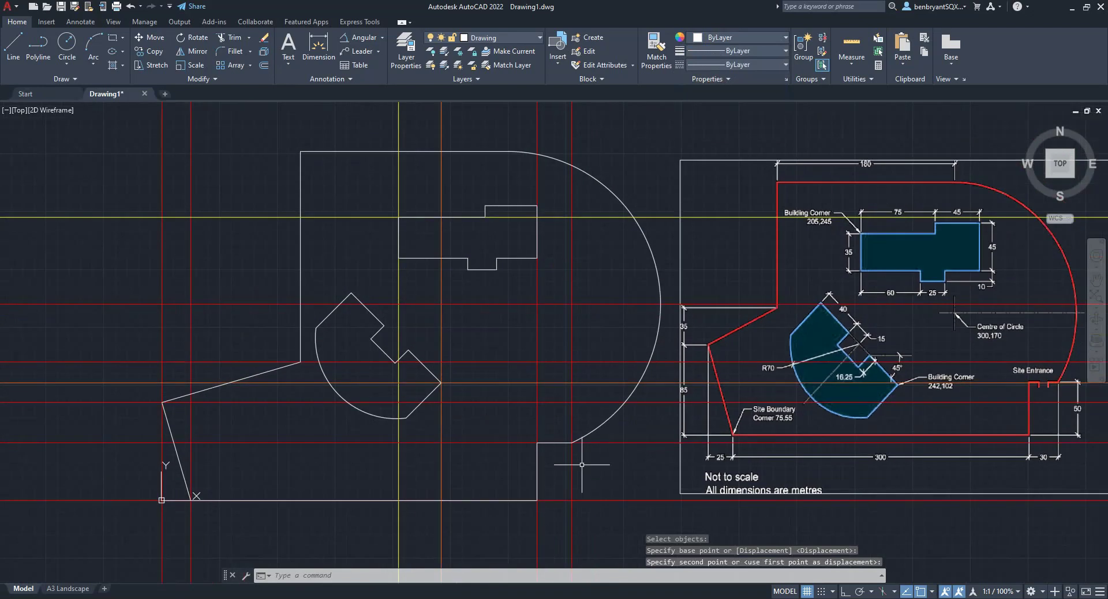
click(507, 38)
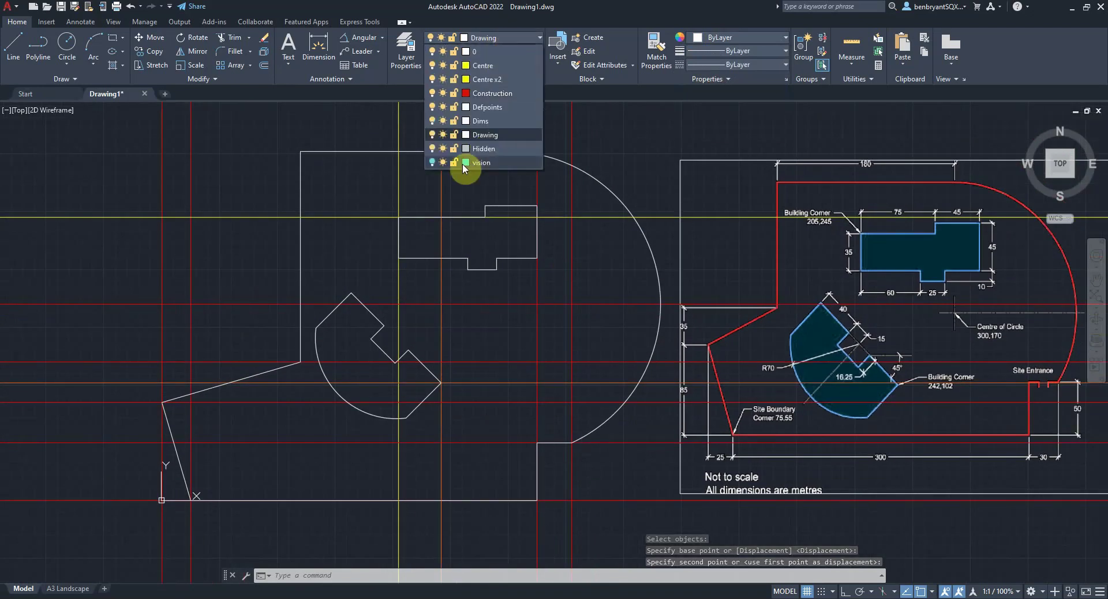
click(432, 93)
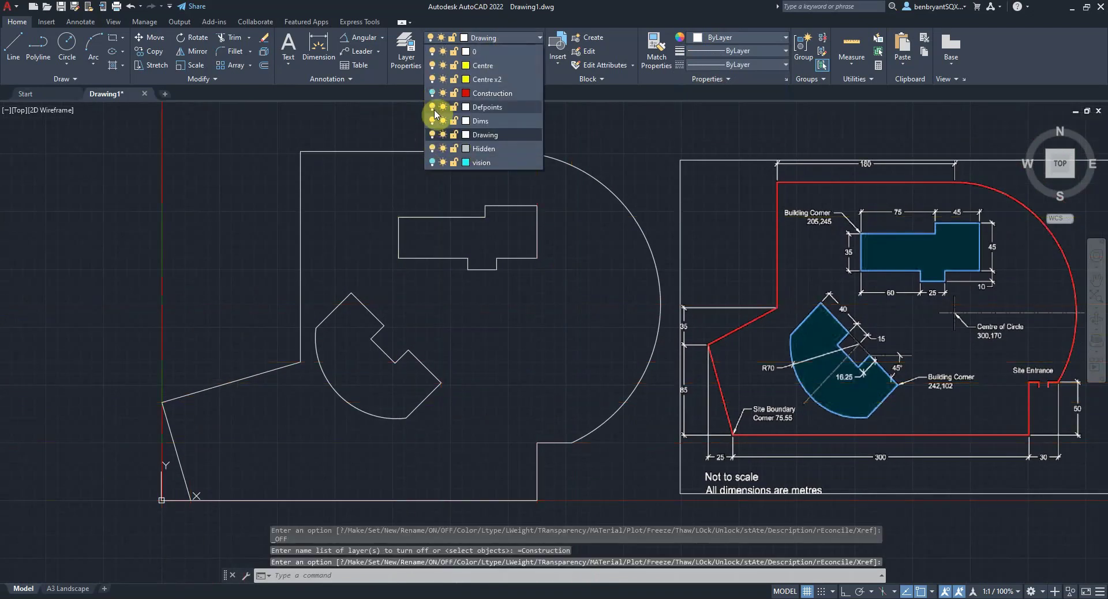
click(508, 321)
middle_drag(537, 361, 427, 349)
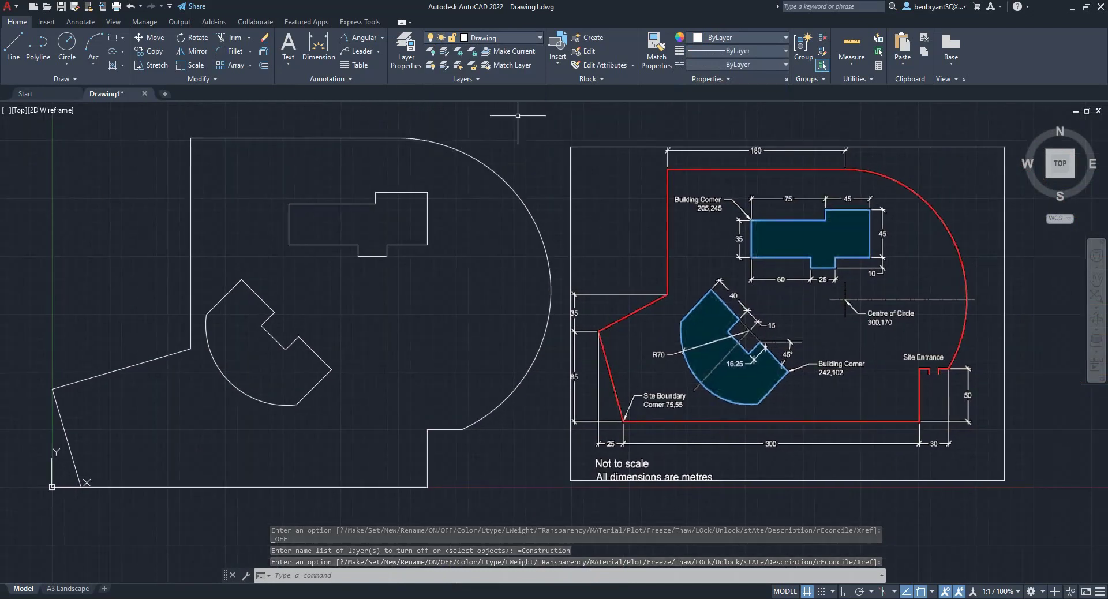